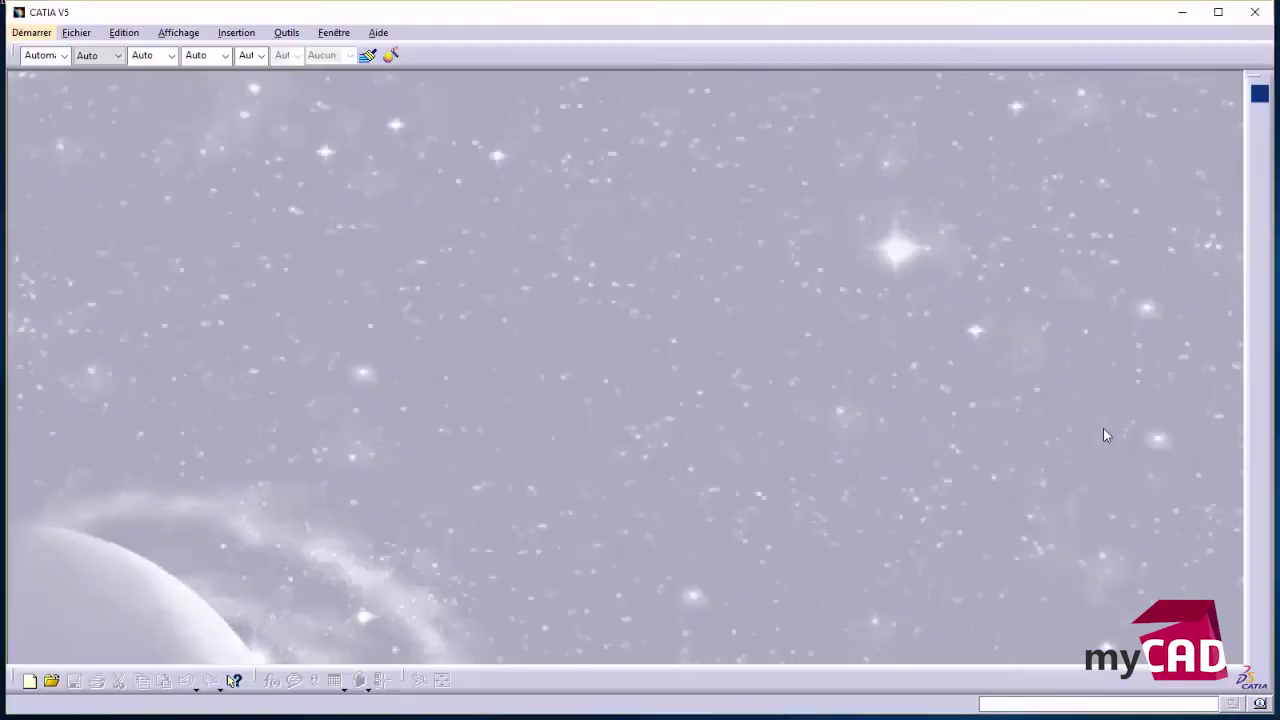
Open the Bougeoir.jpg candlestick photo.
{"action": "left_click", "coordinate": [78, 37]}
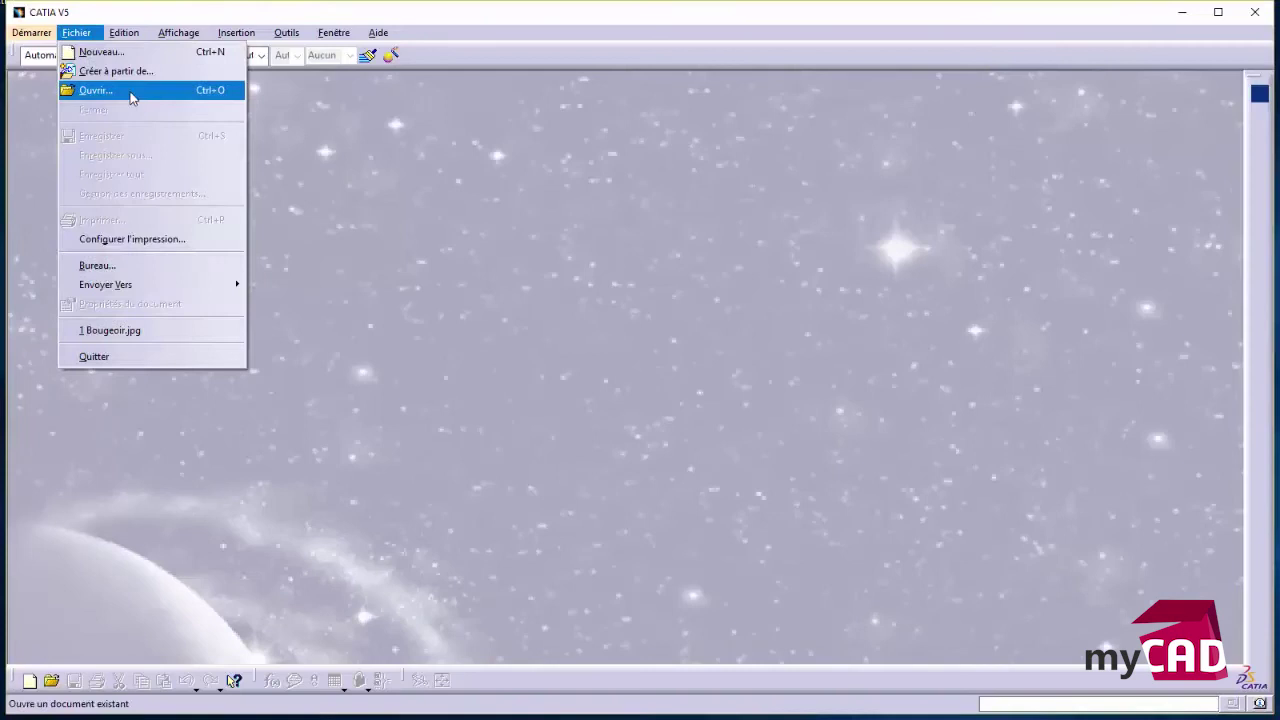
{"action": "left_click", "coordinate": [131, 97]}
{"action": "left_click", "coordinate": [384, 165]}
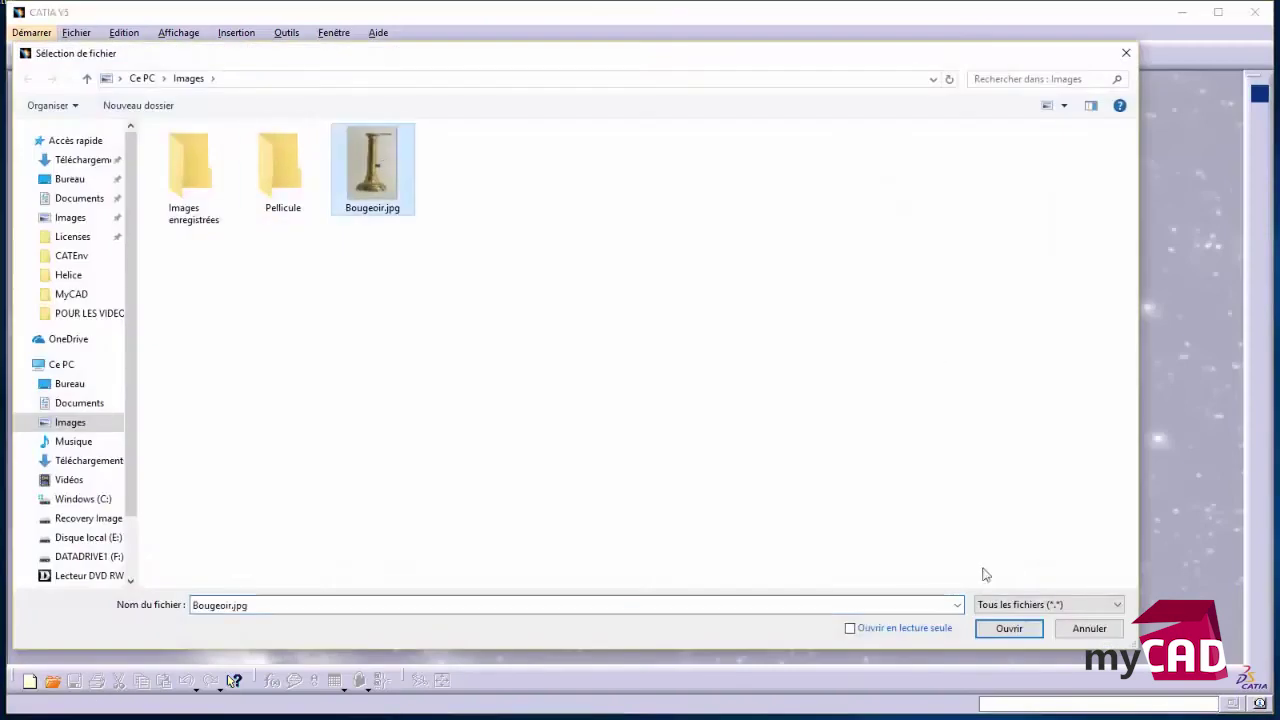
{"action": "left_click", "coordinate": [1010, 628]}
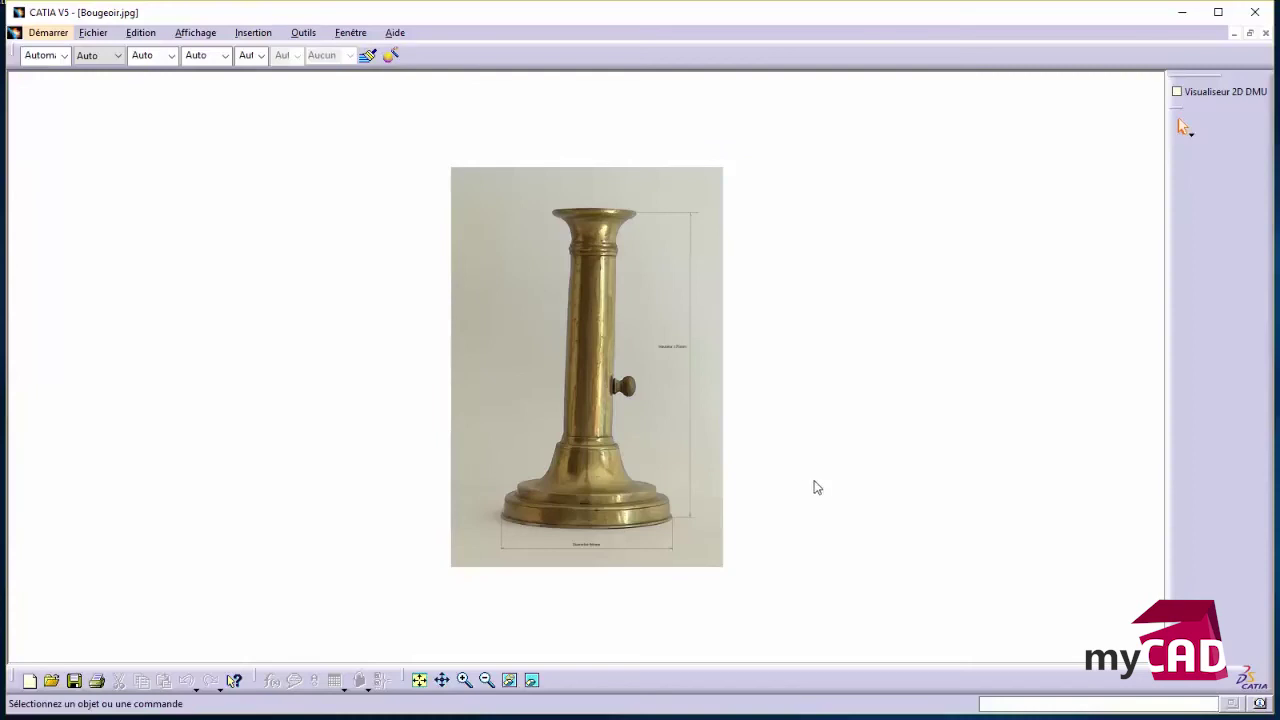
Zoom in on the photo, then back out to show the whole candlestick.
{"action": "mouse_move", "coordinate": [814, 434]}
{"action": "middle_mouse_down", "text": "ctrl"}
{"action": "mouse_move", "coordinate": [823, 357]}
{"action": "mouse_move", "coordinate": [871, 331]}
{"action": "mouse_move", "coordinate": [708, 485]}
{"action": "mouse_move", "coordinate": [689, 529]}
{"action": "mouse_move", "coordinate": [714, 377]}
{"action": "mouse_move", "coordinate": [687, 480]}
{"action": "mouse_move", "coordinate": [652, 477]}
{"action": "middle_mouse_up", "text": "ctrl"}
{"action": "mouse_move", "coordinate": [528, 640]}
{"action": "middle_mouse_down", "text": "ctrl"}
{"action": "mouse_move", "coordinate": [691, 480]}
{"action": "mouse_move", "coordinate": [691, 537]}
{"action": "mouse_move", "coordinate": [657, 403]}
{"action": "mouse_move", "coordinate": [673, 495]}
{"action": "middle_mouse_up", "text": "ctrl"}
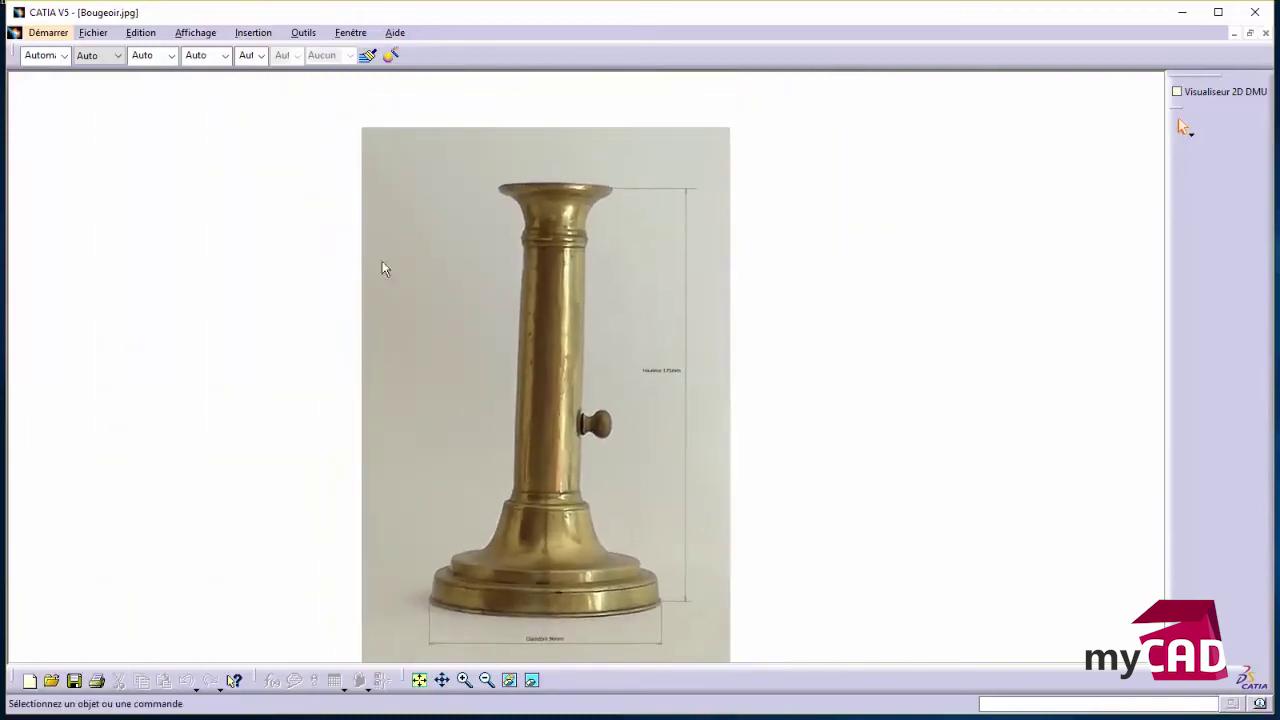
{"action": "left_click", "coordinate": [93, 32]}
Create the new Part document Part4 and start Esquisse.1 on a reference plane.
{"action": "left_click", "coordinate": [118, 48]}
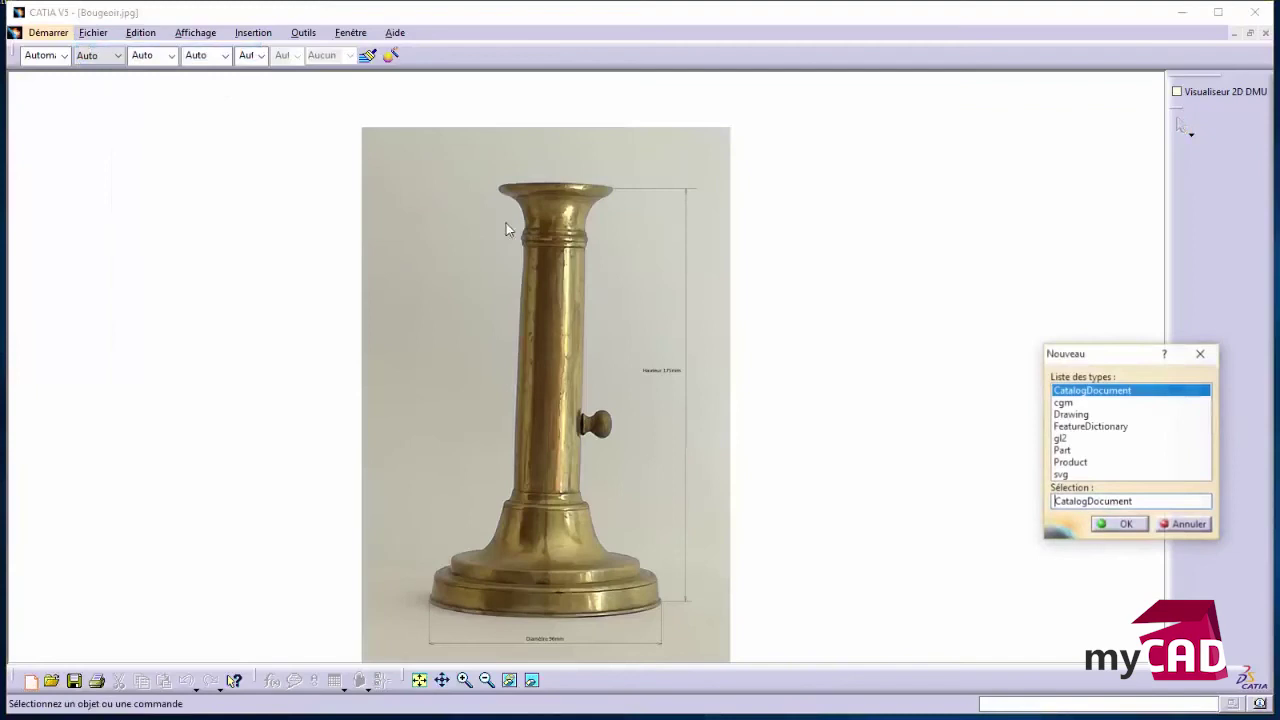
{"action": "left_click", "coordinate": [1126, 451]}
{"action": "left_click", "coordinate": [1126, 525]}
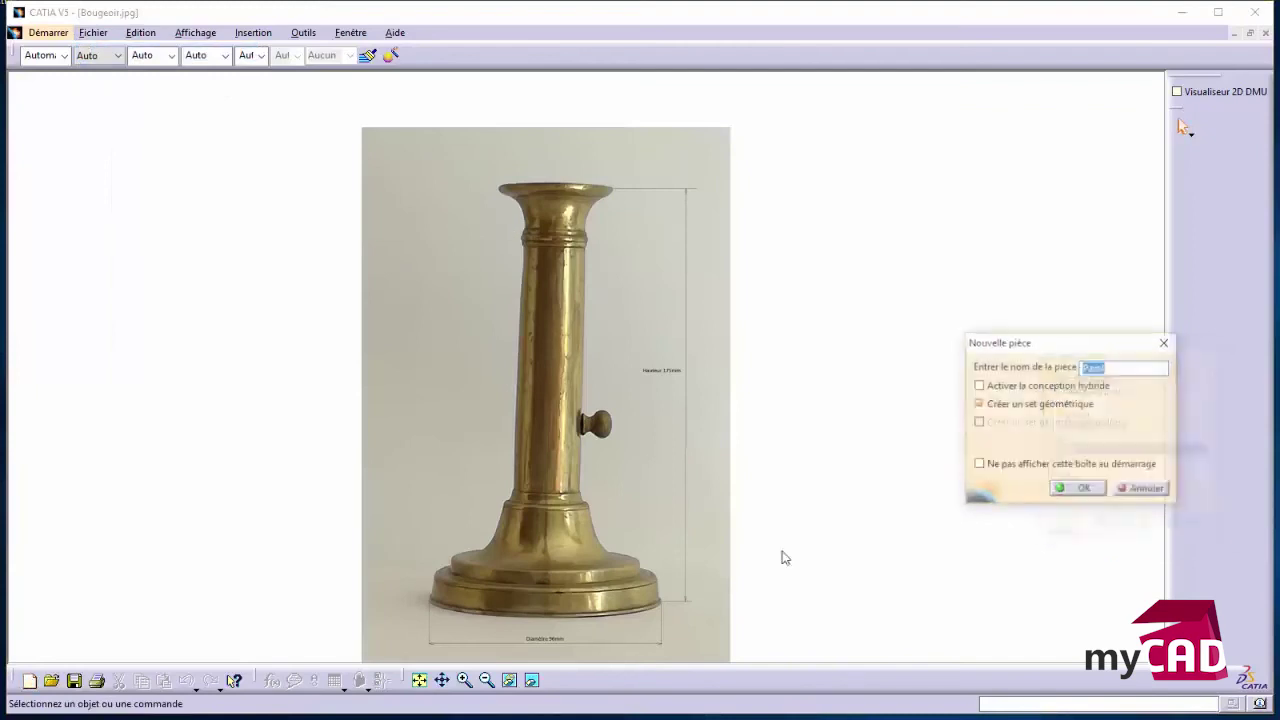
{"action": "left_click", "coordinate": [1079, 492]}
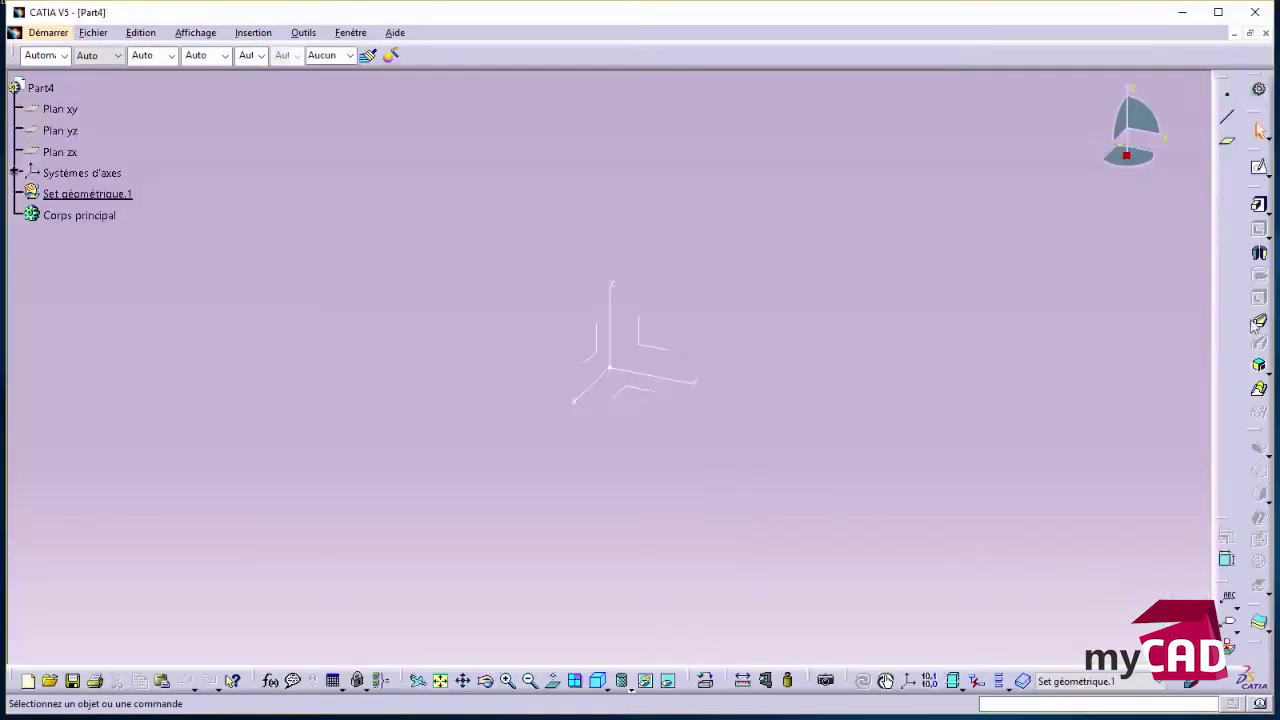
{"action": "left_click", "coordinate": [1259, 167]}
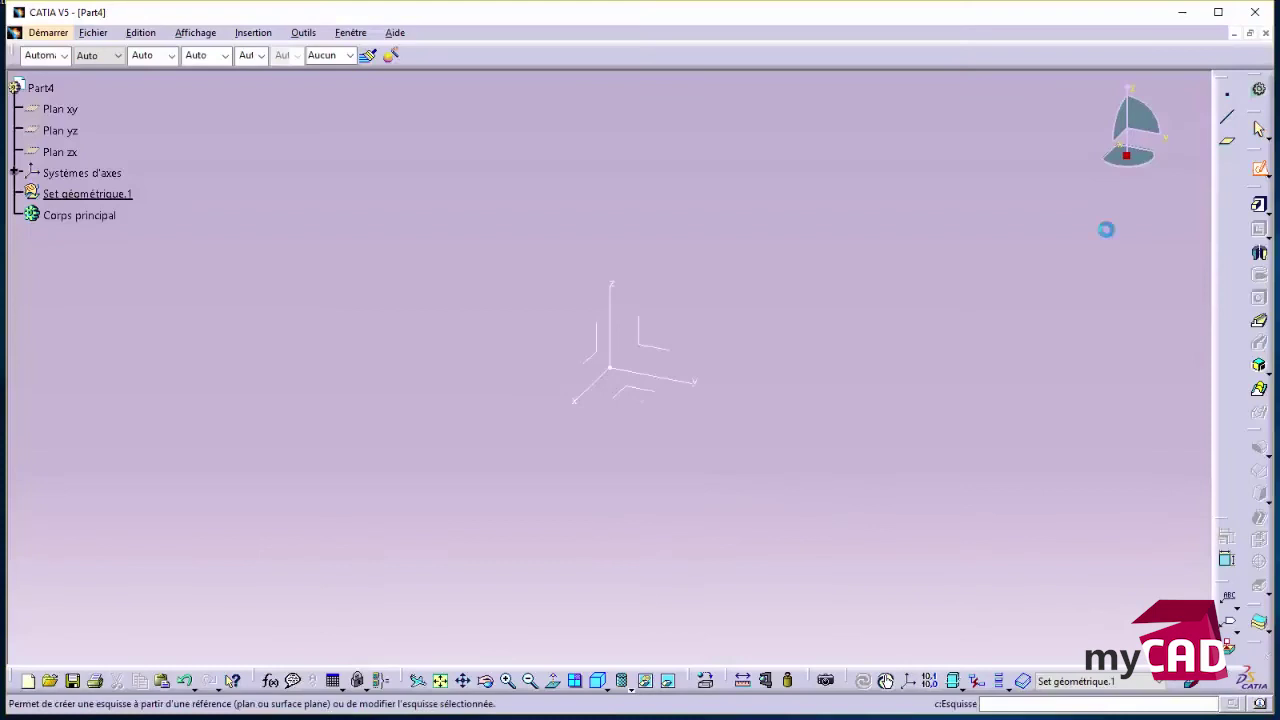
{"action": "left_click", "coordinate": [673, 354]}
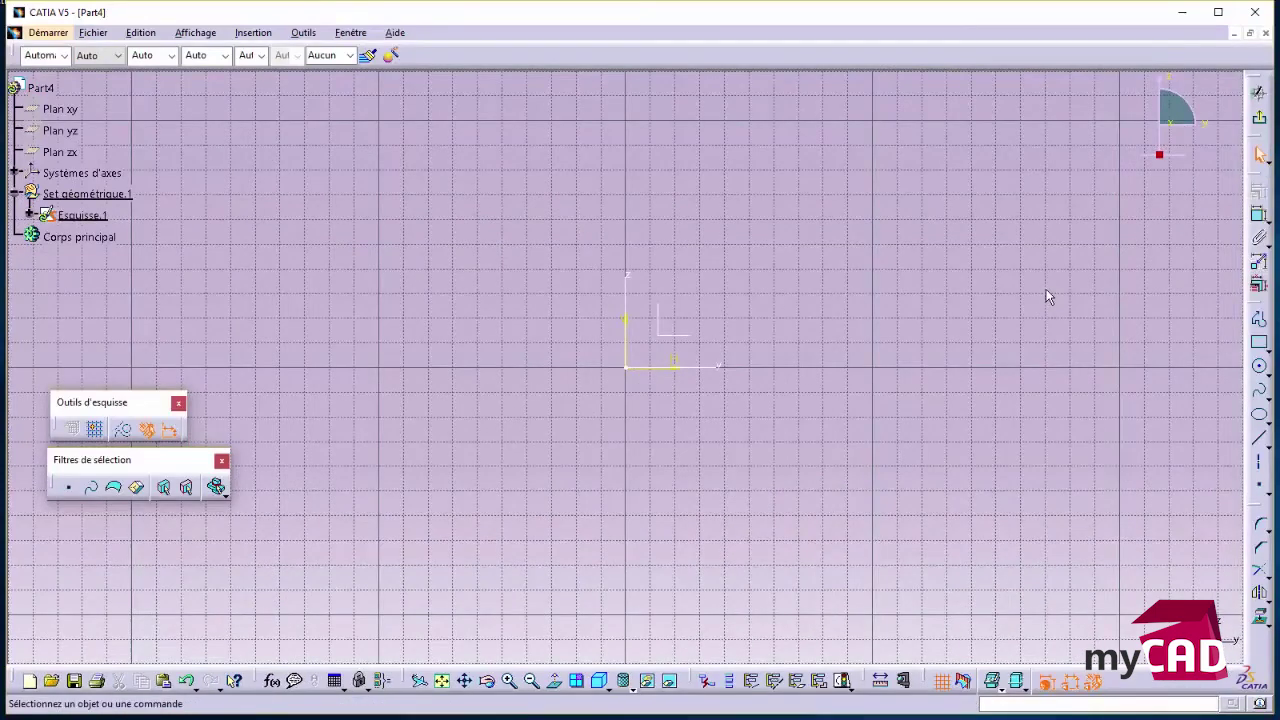
Draw a rectangle near the sketch origin.
{"action": "left_click", "coordinate": [1259, 342]}
{"action": "middle_click_drag", "start_coordinate": [737, 363], "coordinate": [663, 291], "text": "ctrl"}
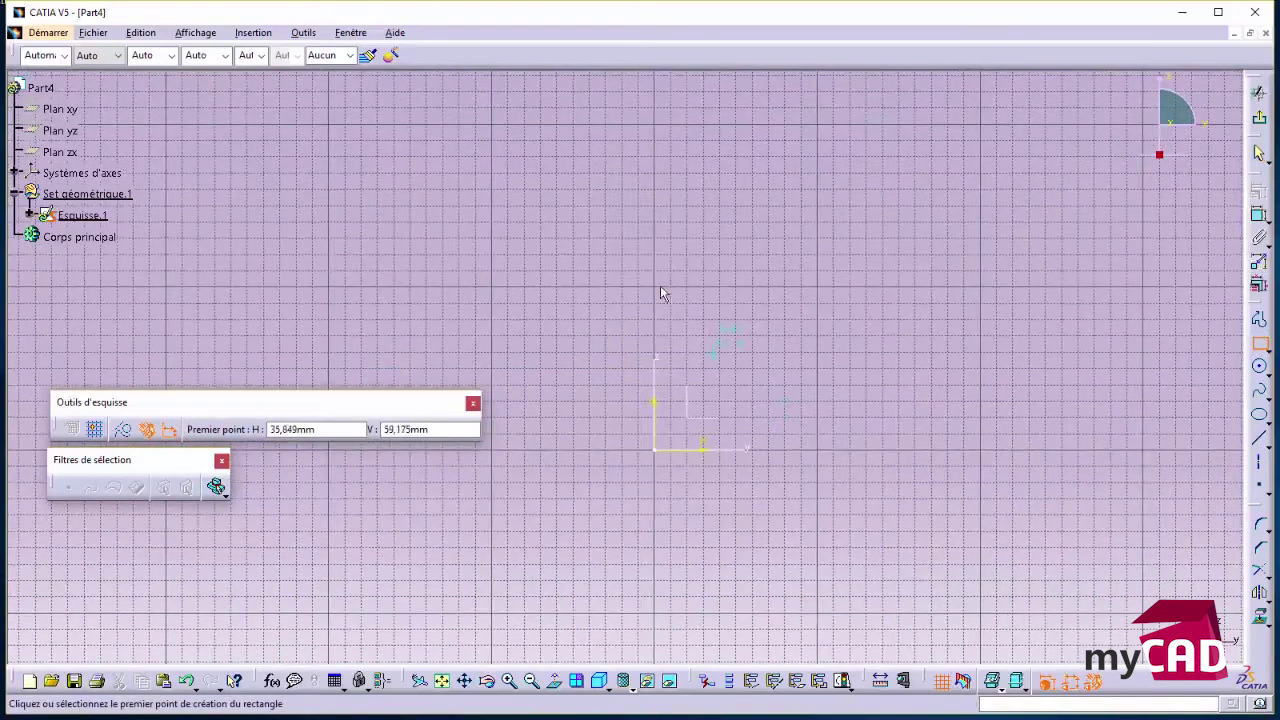
{"action": "left_click", "coordinate": [548, 141]}
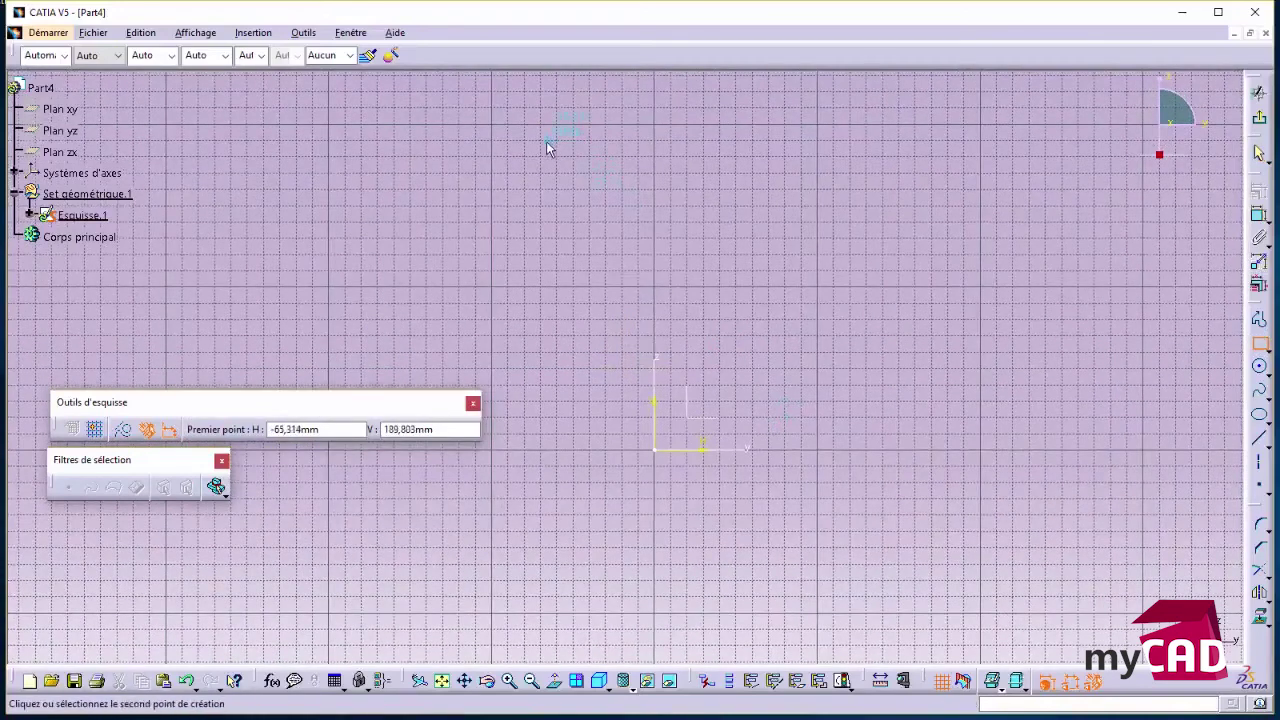
{"action": "left_click", "coordinate": [778, 447]}
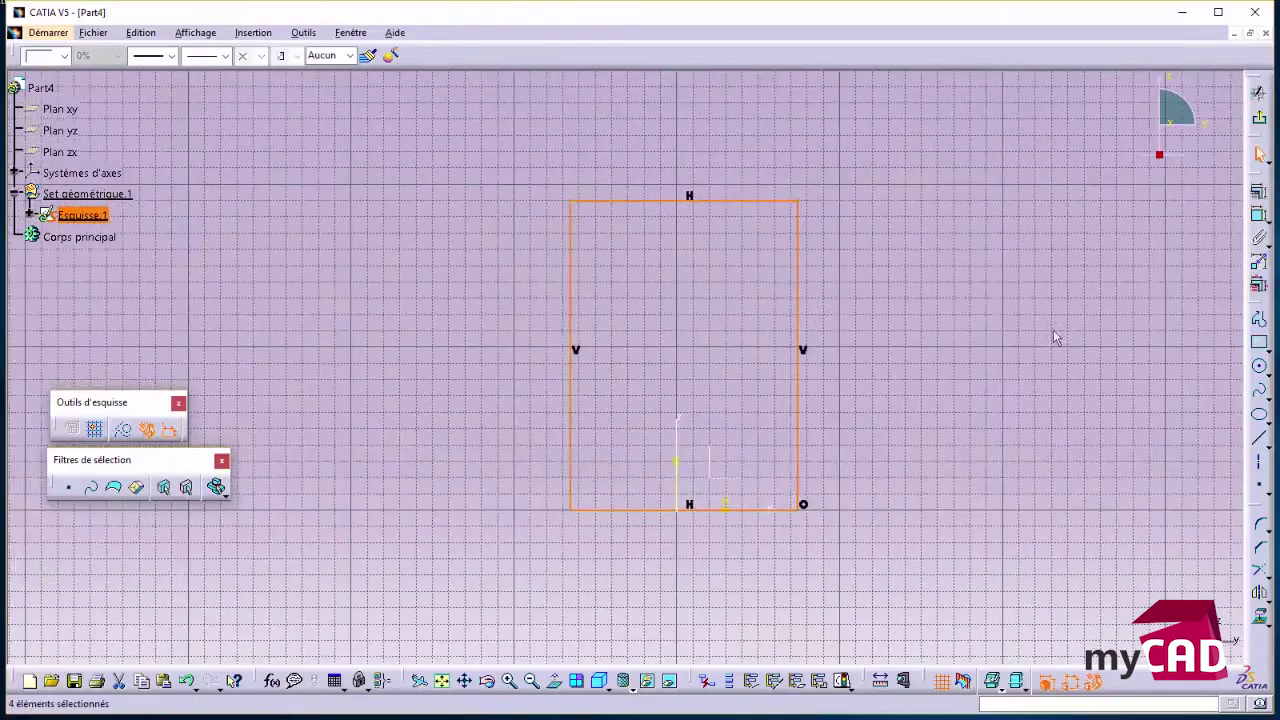
Dimension the rectangle to 175 mm height and 96 mm width.
{"action": "left_click", "coordinate": [1259, 215]}
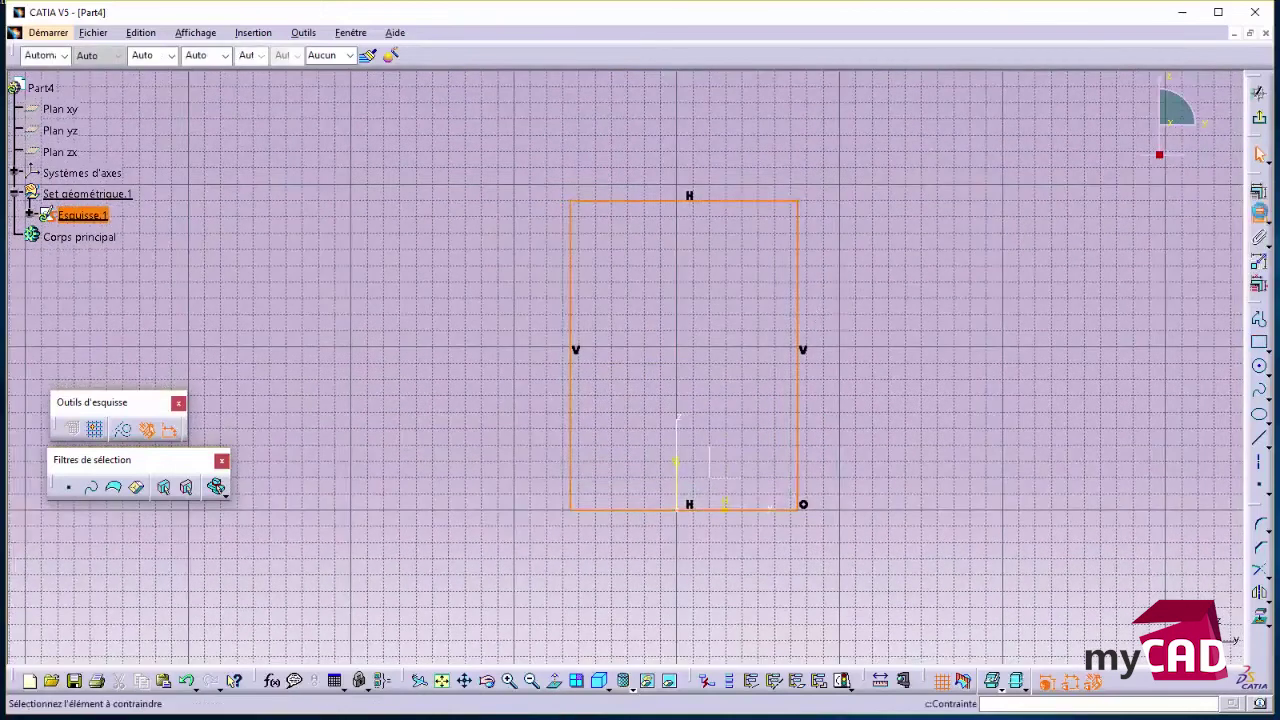
{"action": "left_click", "coordinate": [805, 330]}
{"action": "left_click", "coordinate": [918, 343]}
{"action": "double_click", "coordinate": [920, 344]}
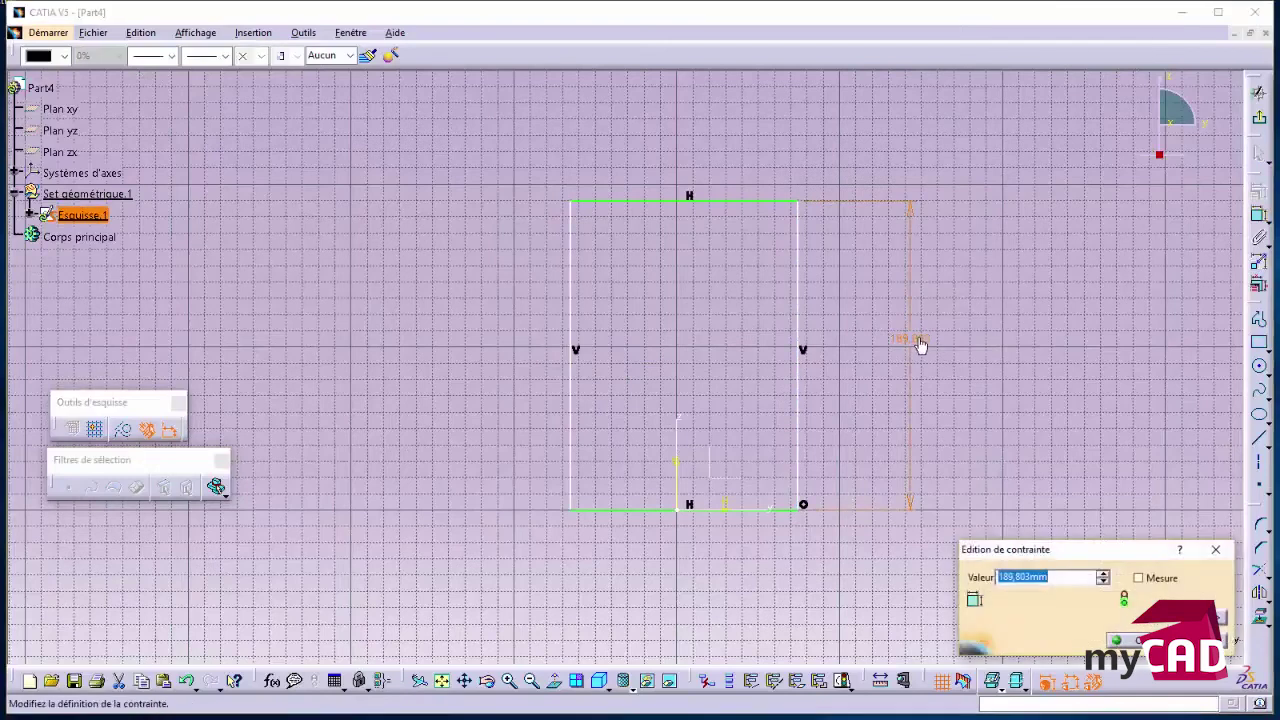
{"action": "type", "text": "175"}
{"action": "key", "text": "Return"}
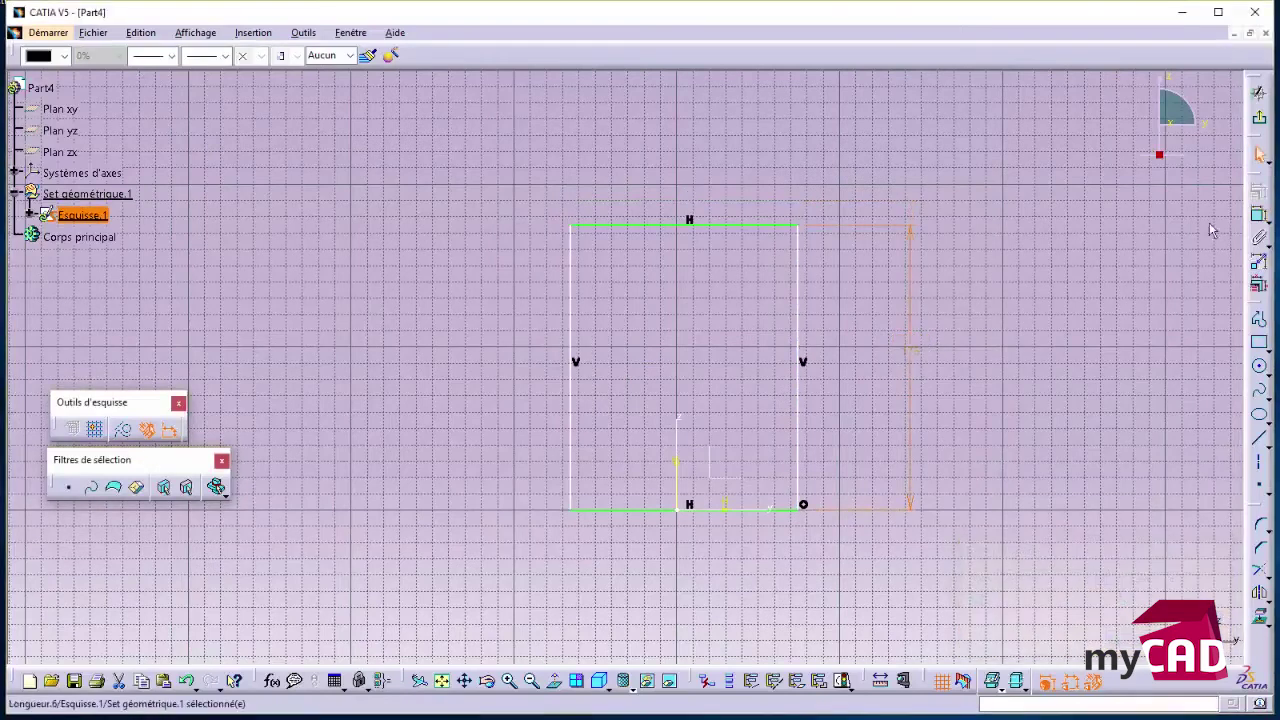
{"action": "left_click", "coordinate": [1259, 215]}
{"action": "left_click", "coordinate": [766, 226]}
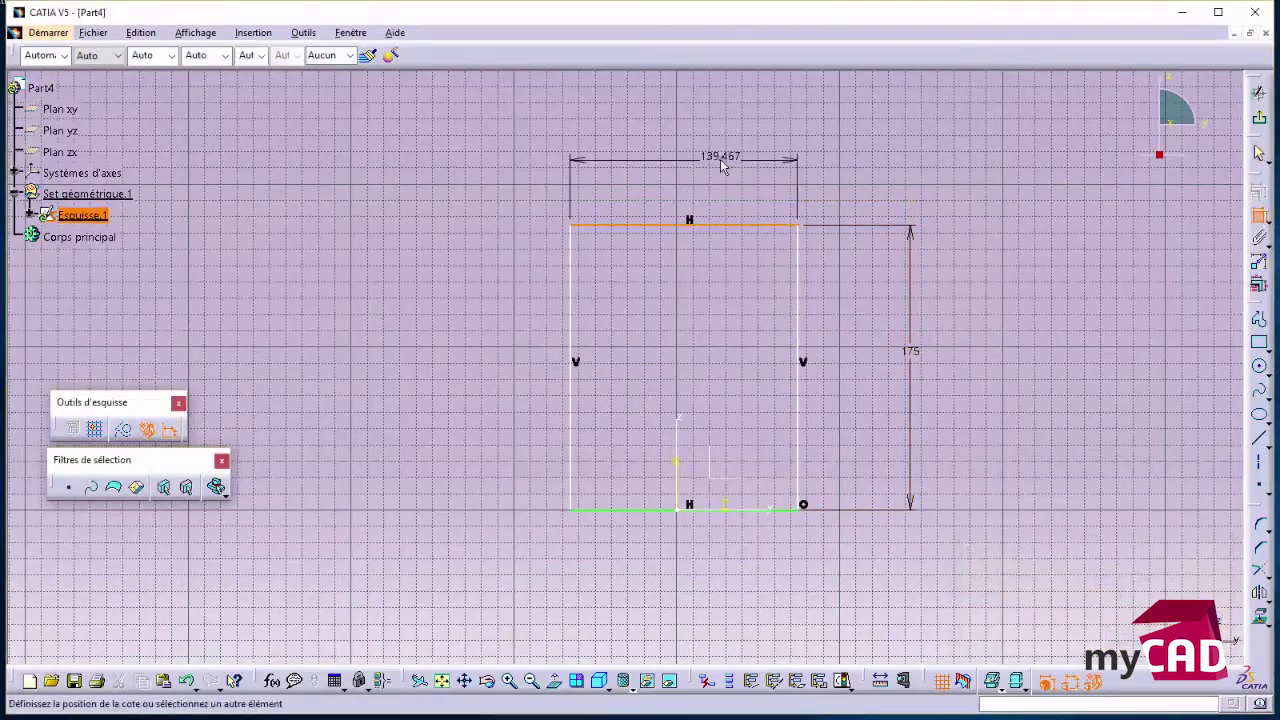
{"action": "left_click", "coordinate": [725, 166]}
{"action": "double_click", "coordinate": [725, 166]}
{"action": "type", "text": "96"}
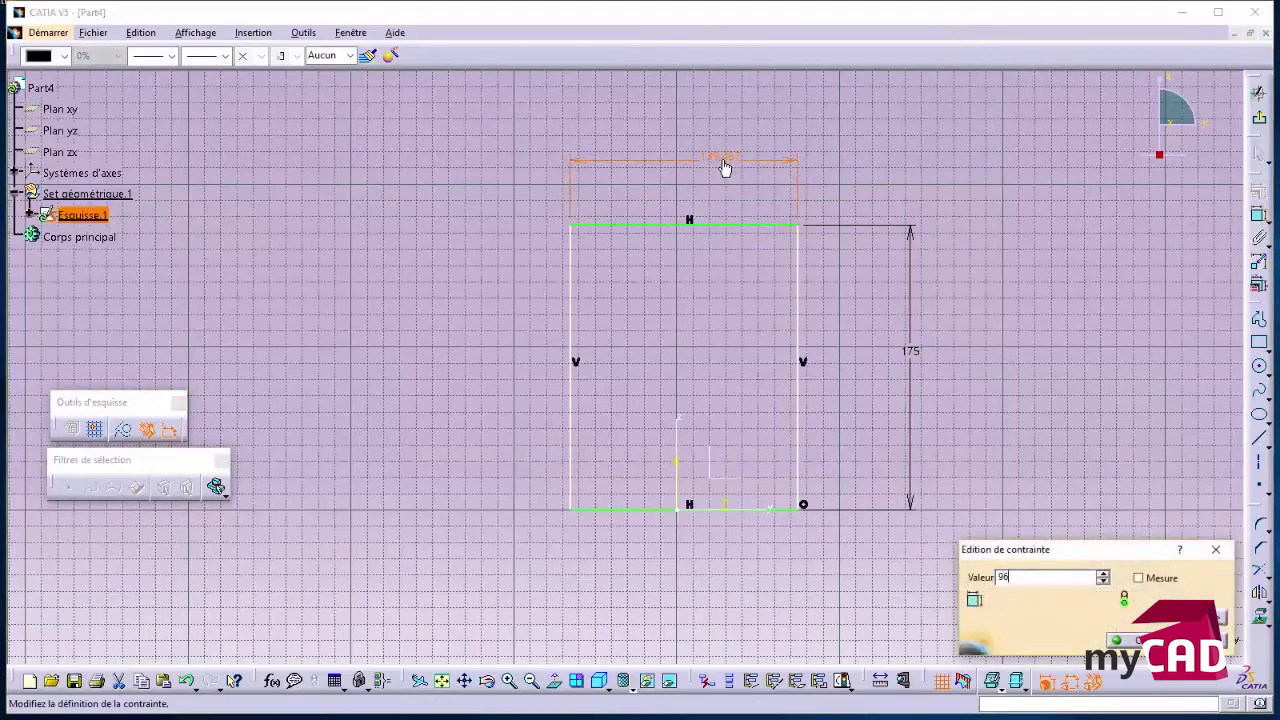
{"action": "key", "text": "Return"}
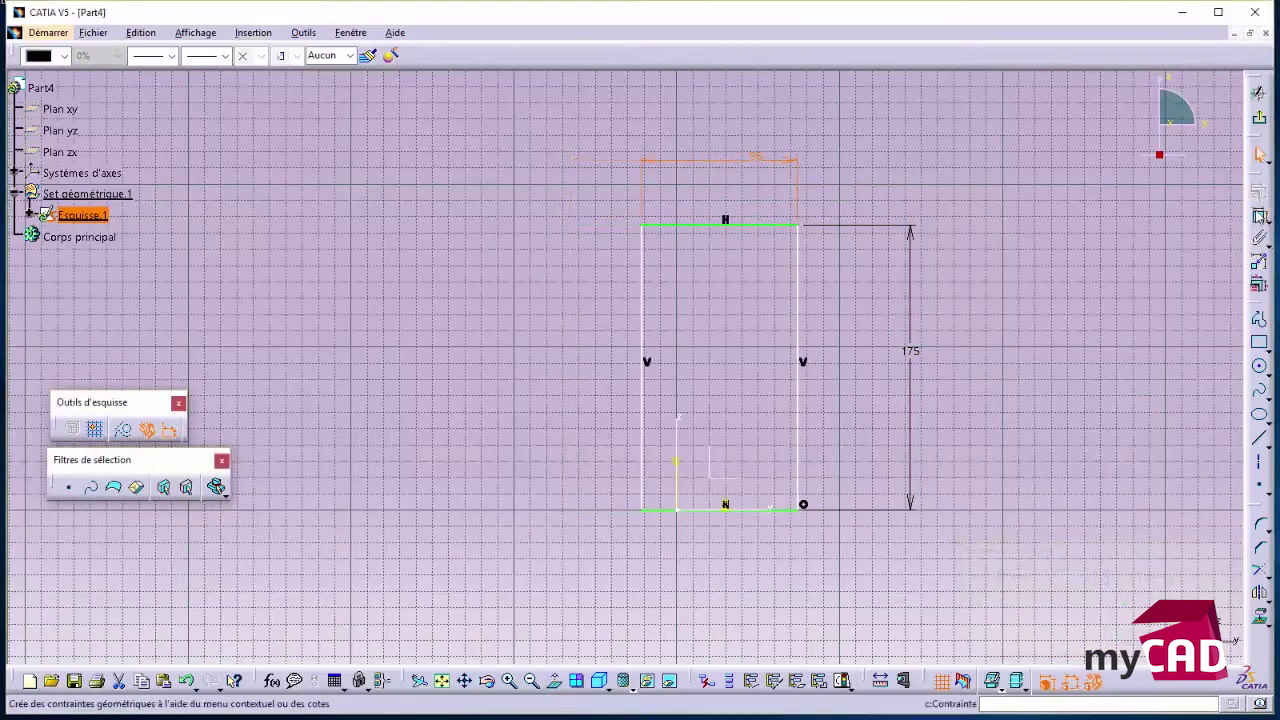
{"action": "left_click", "coordinate": [1259, 215]}
Make the rectangle's two vertical edges symmetric about the V axis.
{"action": "left_click", "coordinate": [798, 310]}
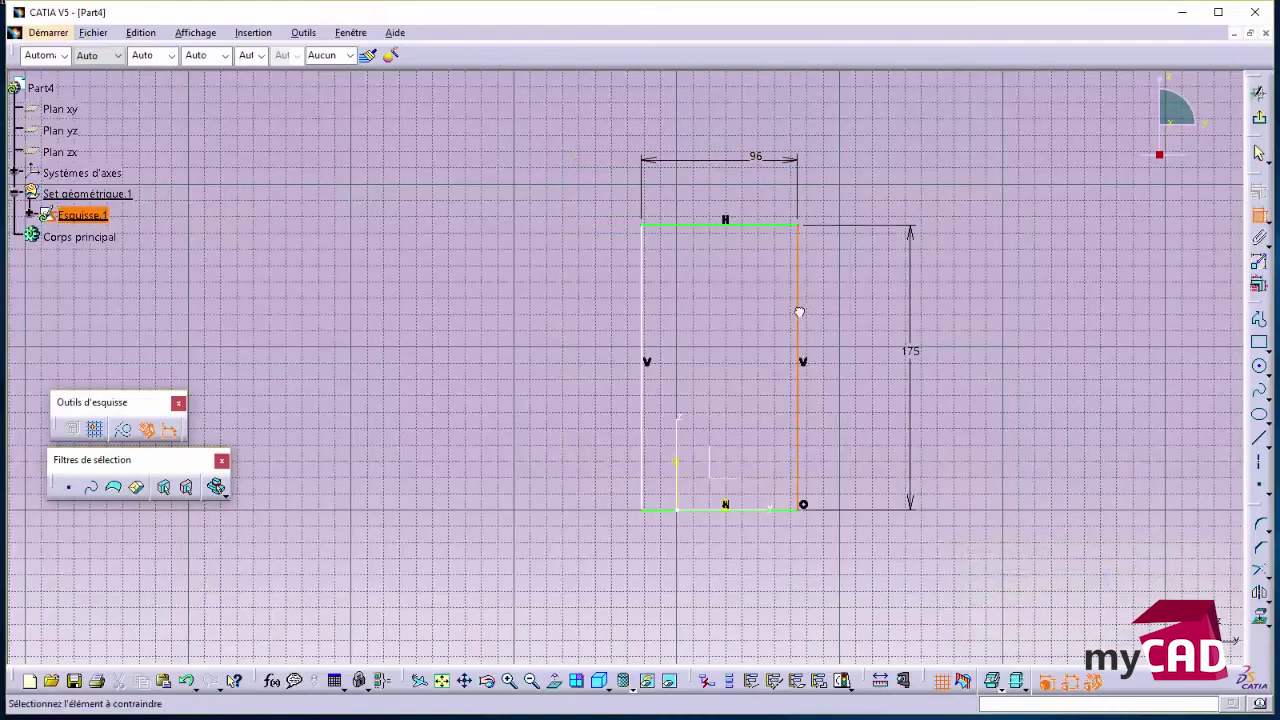
{"action": "left_click", "coordinate": [646, 306]}
{"action": "right_click", "coordinate": [864, 234]}
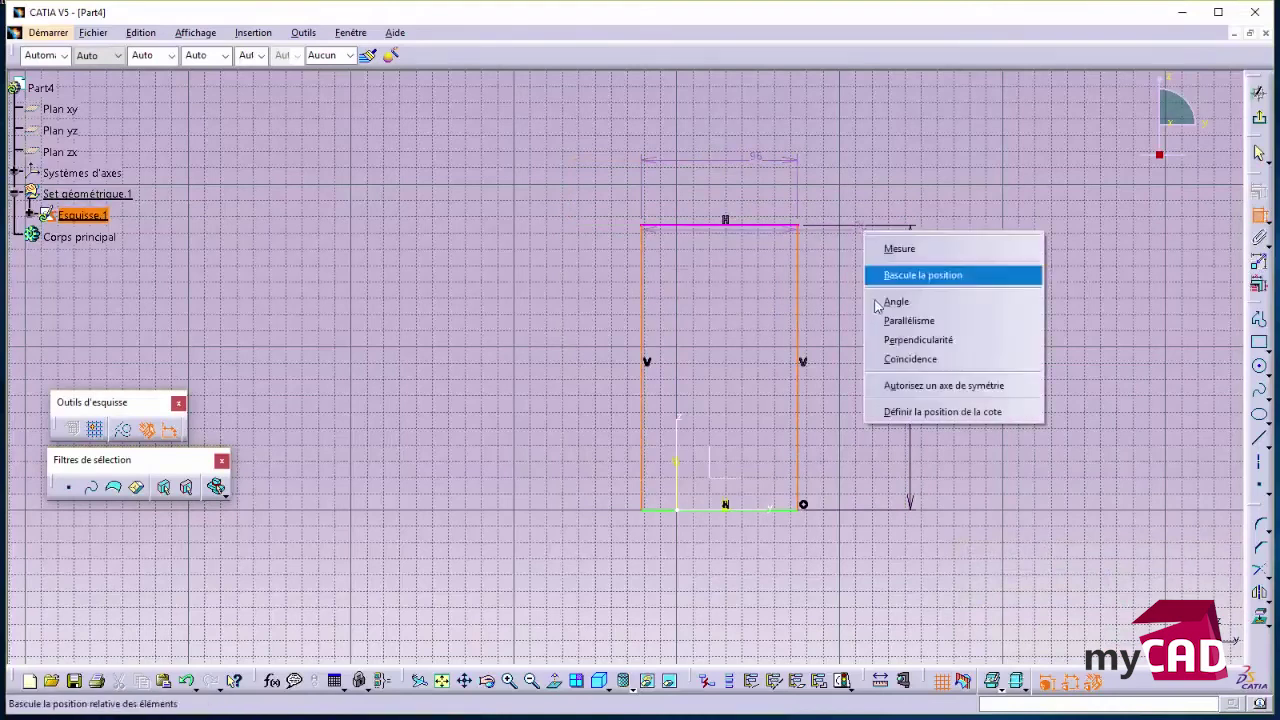
{"action": "left_click", "coordinate": [903, 387]}
{"action": "left_click", "coordinate": [677, 466]}
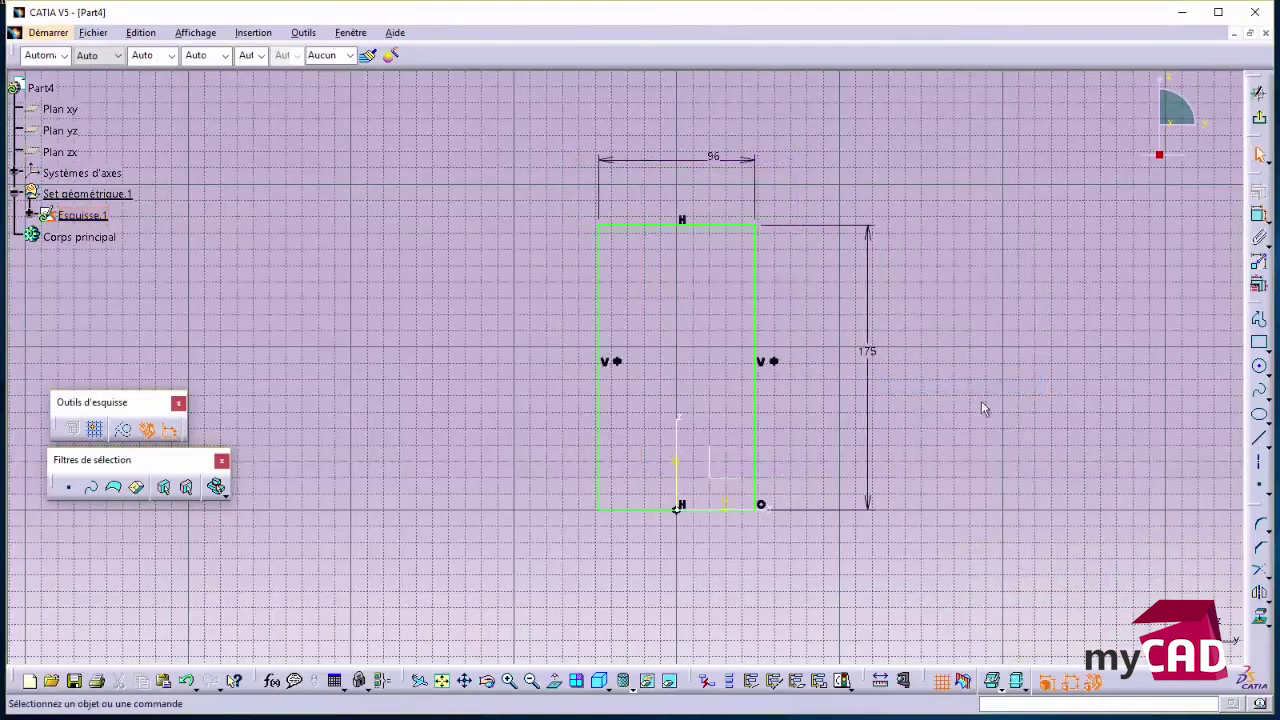
{"action": "middle_click_drag", "start_coordinate": [1008, 377], "coordinate": [670, 488]}
Draw a vertical axis line through the rectangle and exit the sketch.
{"action": "left_click", "coordinate": [1259, 443]}
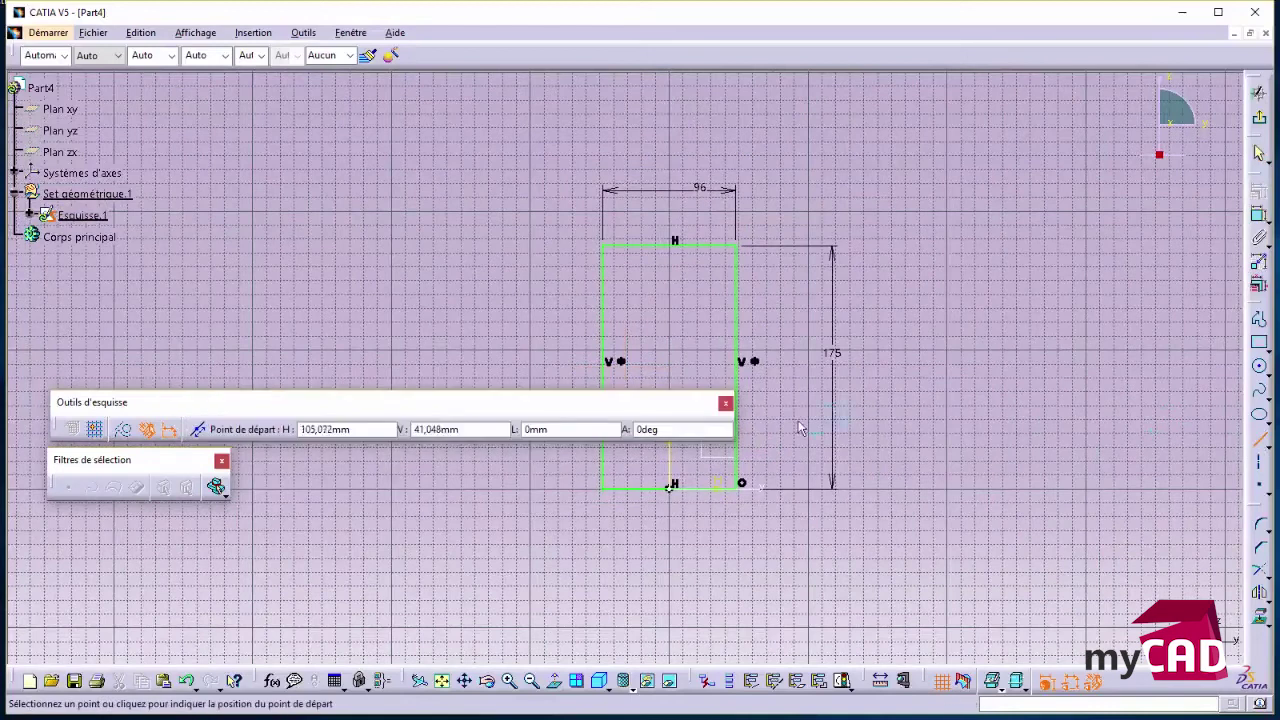
{"action": "middle_click_drag", "start_coordinate": [708, 314], "coordinate": [700, 262]}
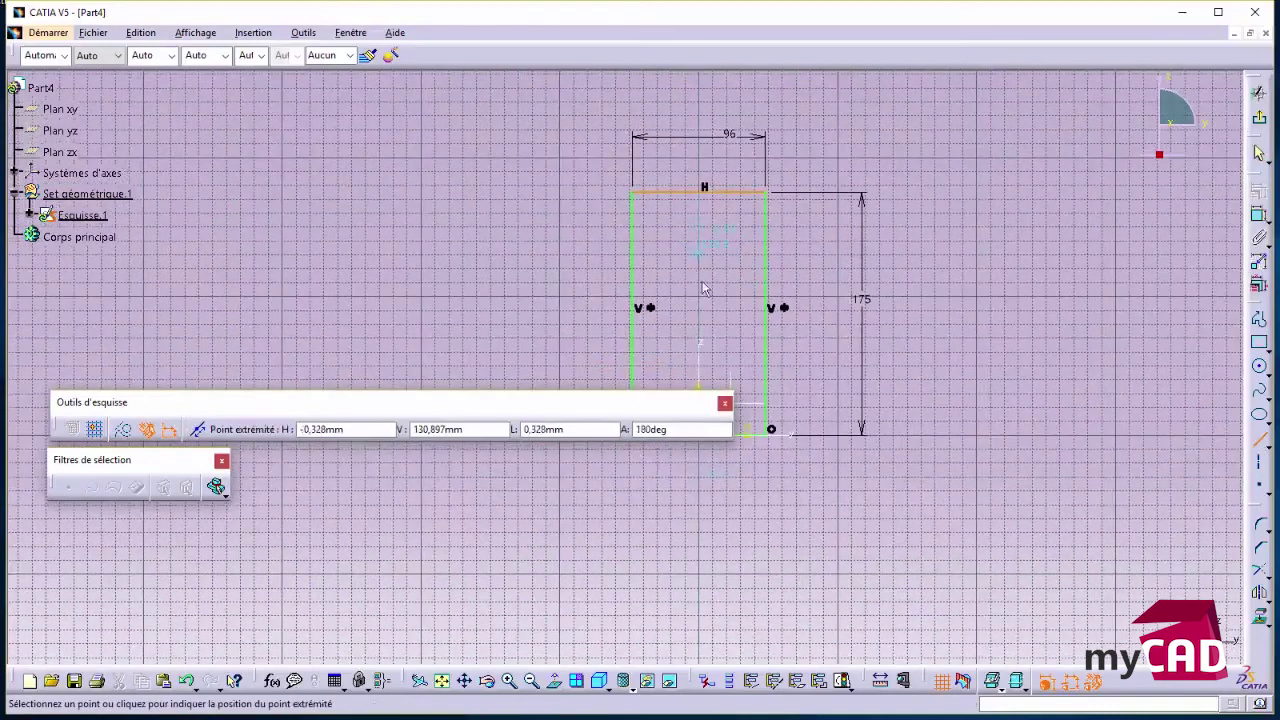
{"action": "left_click", "coordinate": [705, 247]}
{"action": "left_click", "coordinate": [699, 505]}
{"action": "middle_click_drag", "start_coordinate": [709, 509], "coordinate": [1126, 185]}
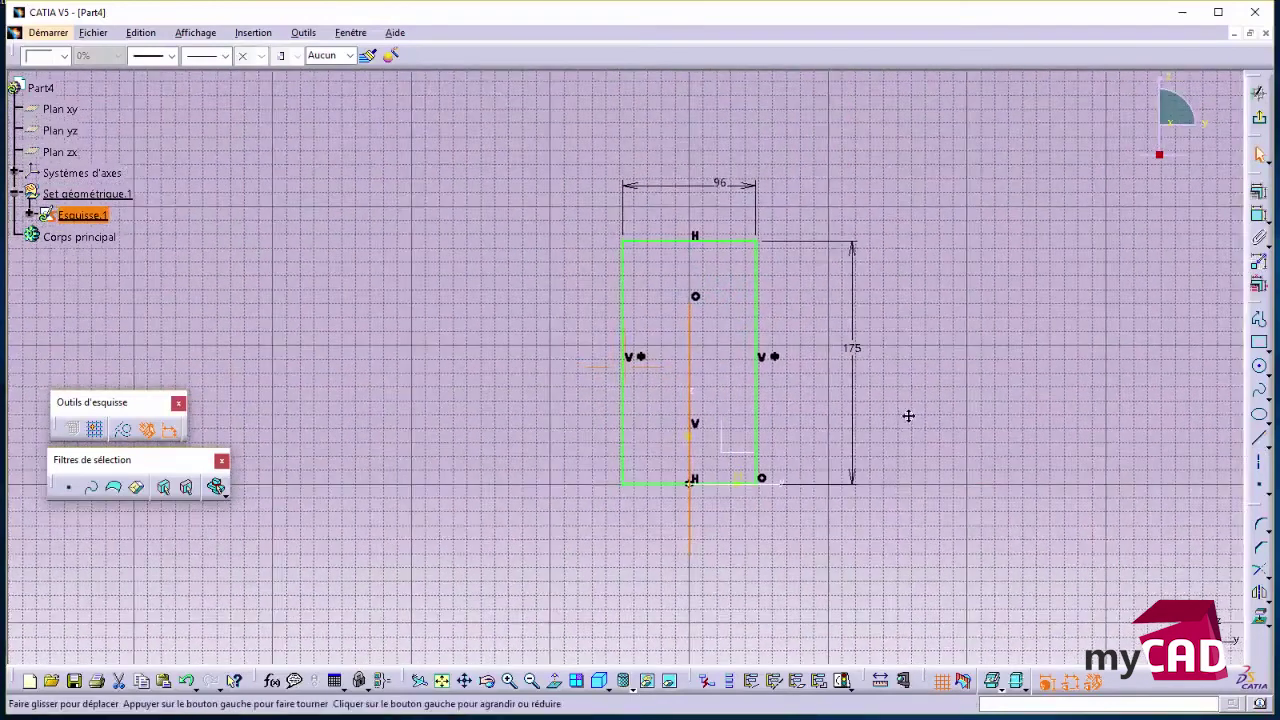
{"action": "left_click", "coordinate": [1259, 118]}
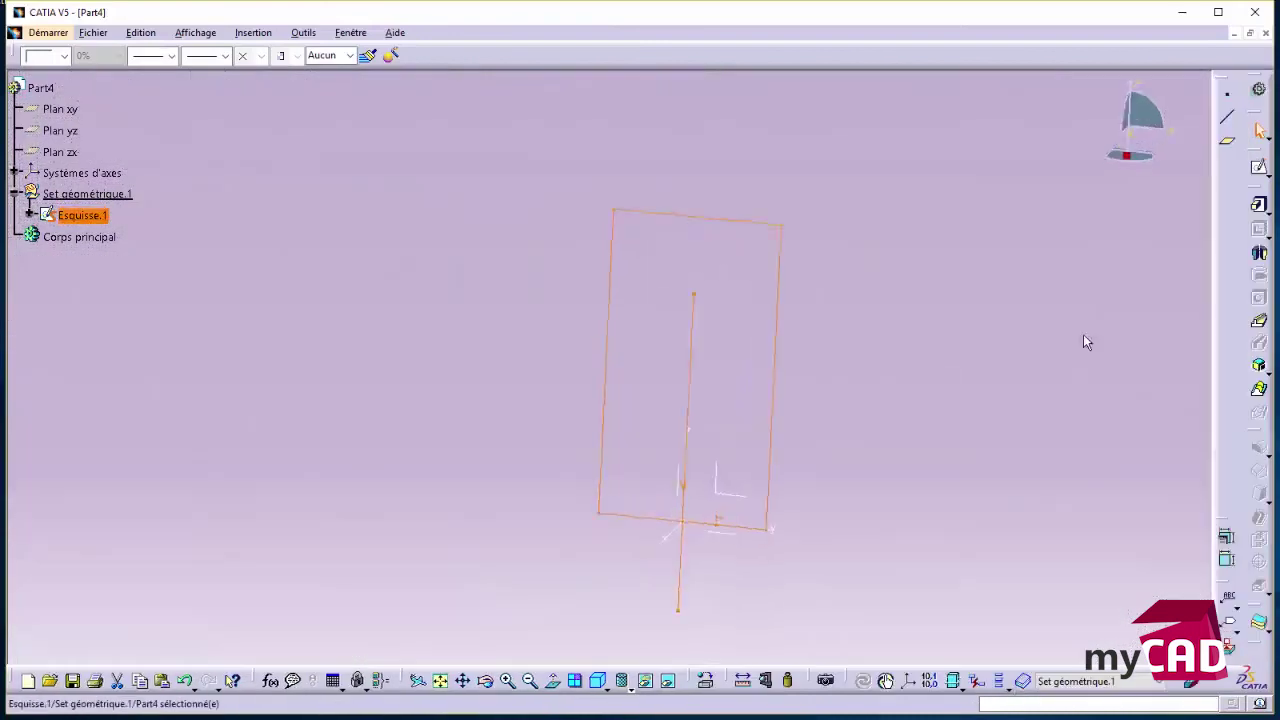
{"action": "mouse_move", "coordinate": [1083, 334]}
{"action": "middle_mouse_down"}
{"action": "mouse_move", "coordinate": [908, 356]}
{"action": "mouse_move", "coordinate": [843, 334]}
{"action": "mouse_move", "coordinate": [822, 347]}
{"action": "middle_mouse_up"}
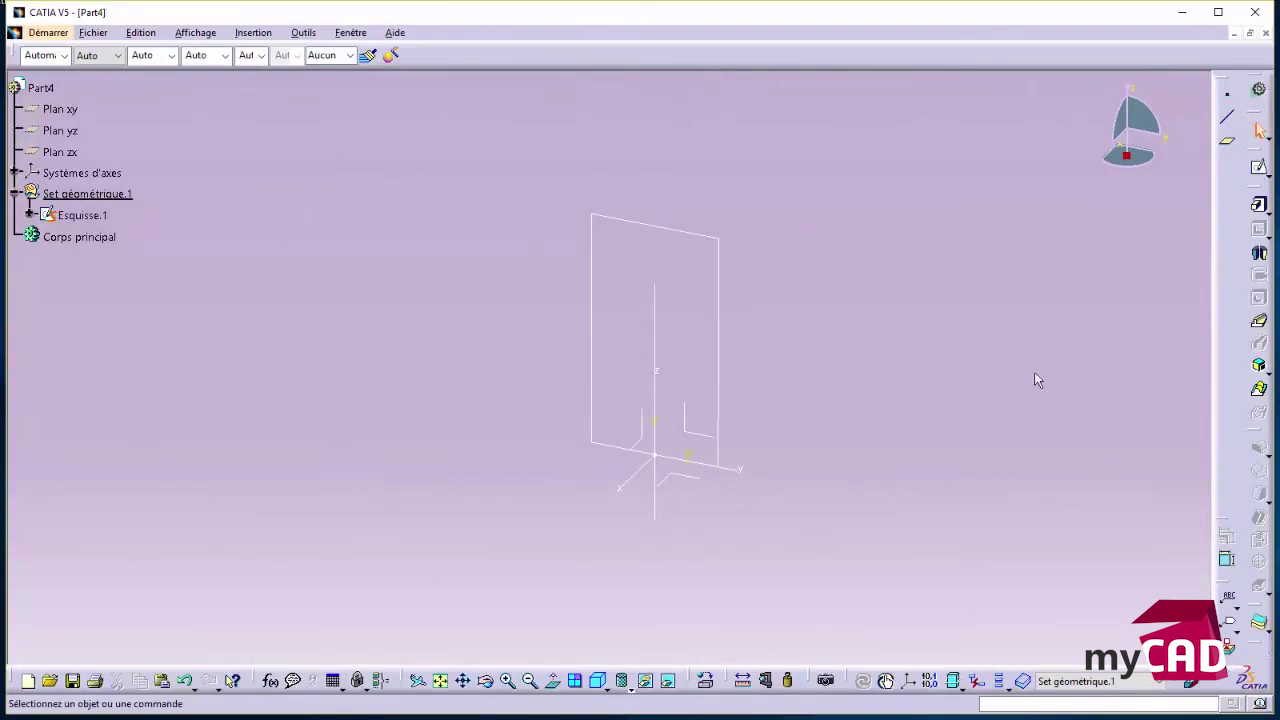
Start a new sketch on the YZ plane and draw a centred rectangle around the profile.
{"action": "left_click", "coordinate": [886, 681]}
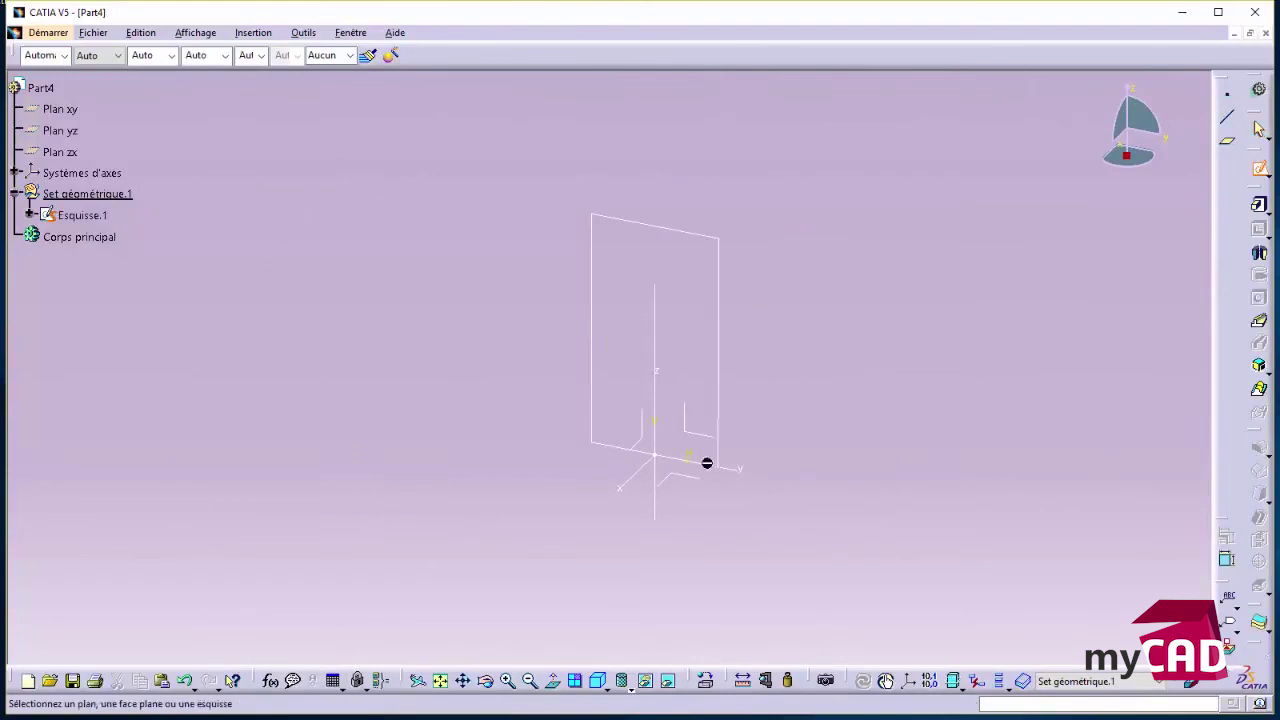
{"action": "left_click", "coordinate": [711, 443]}
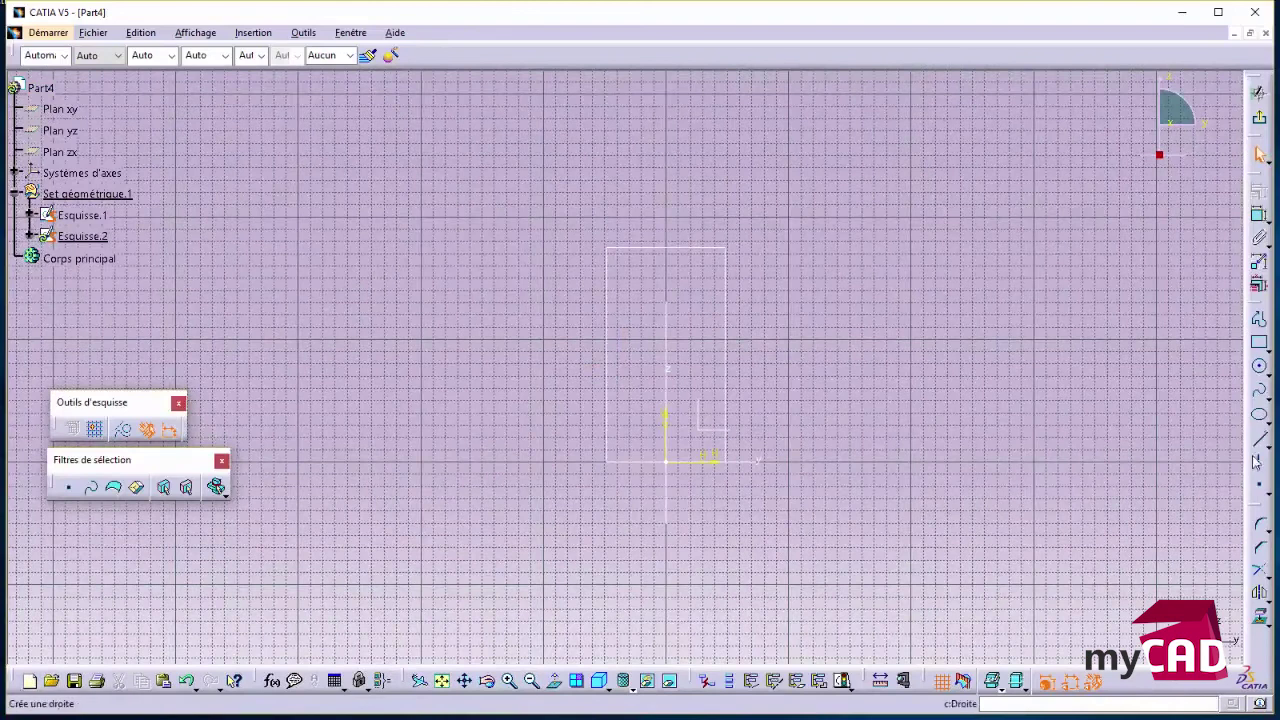
{"action": "left_click", "coordinate": [1266, 348]}
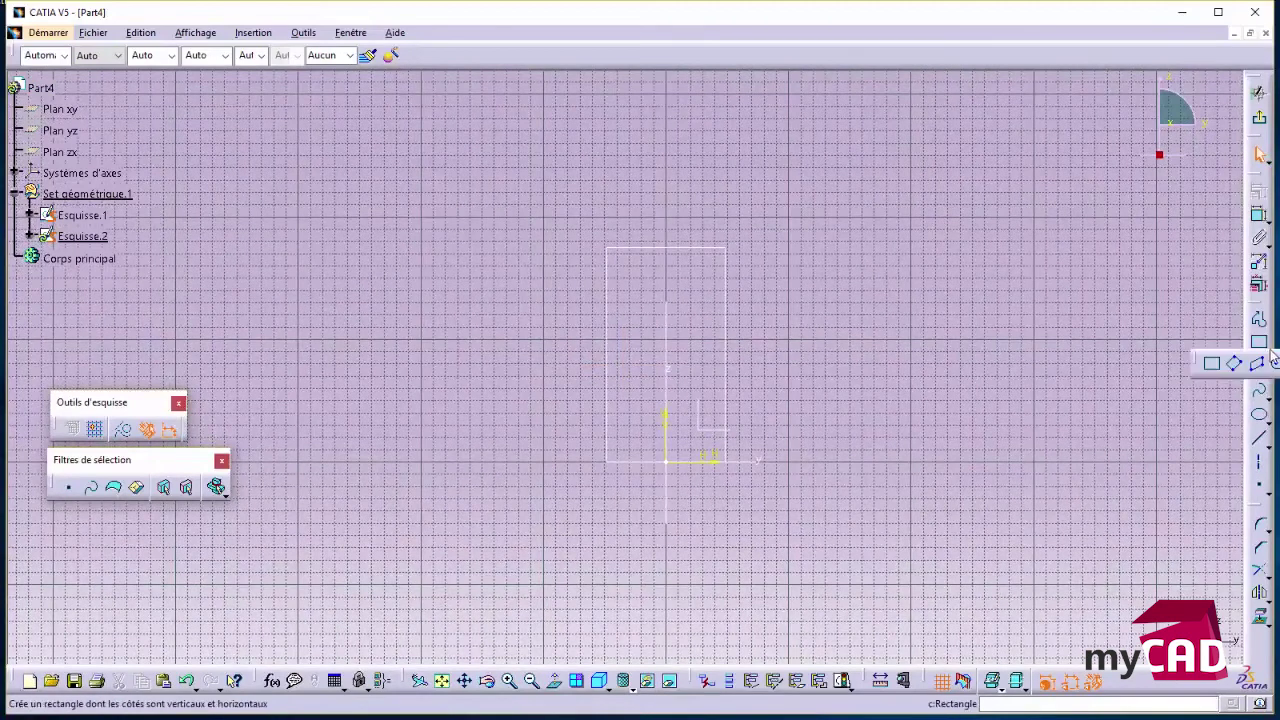
{"action": "left_click", "coordinate": [1235, 370]}
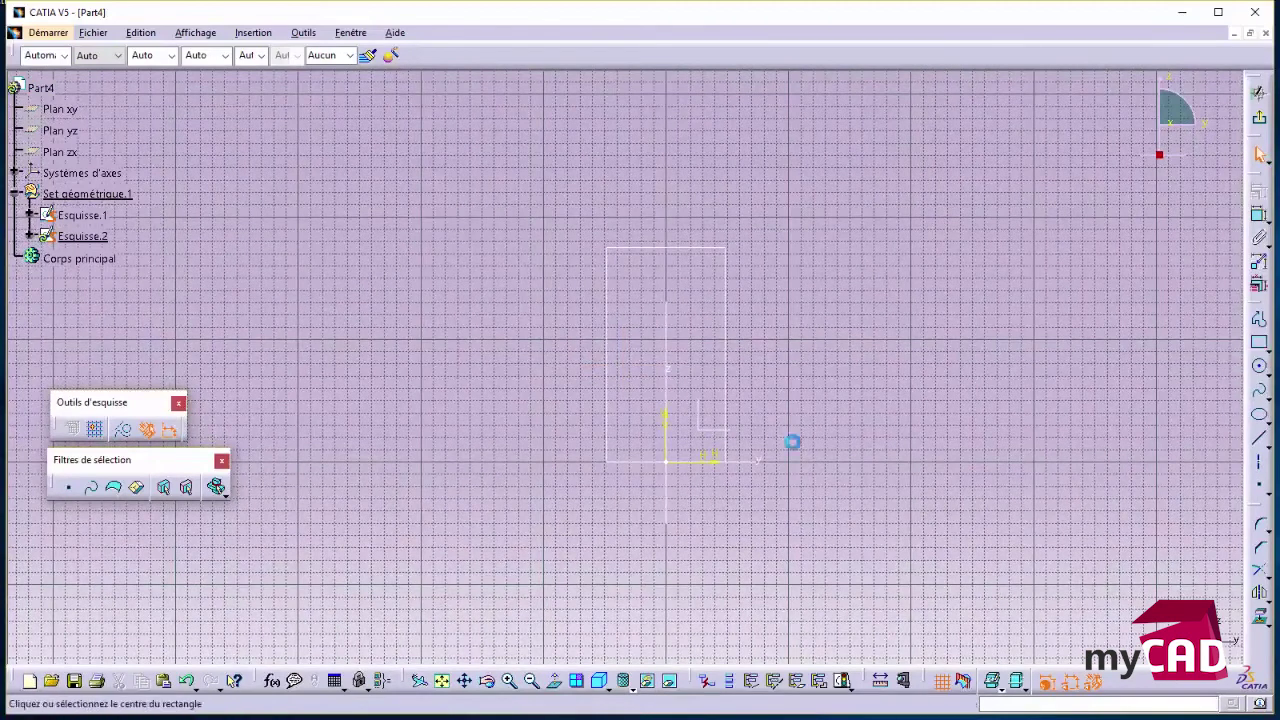
{"action": "left_click", "coordinate": [666, 410]}
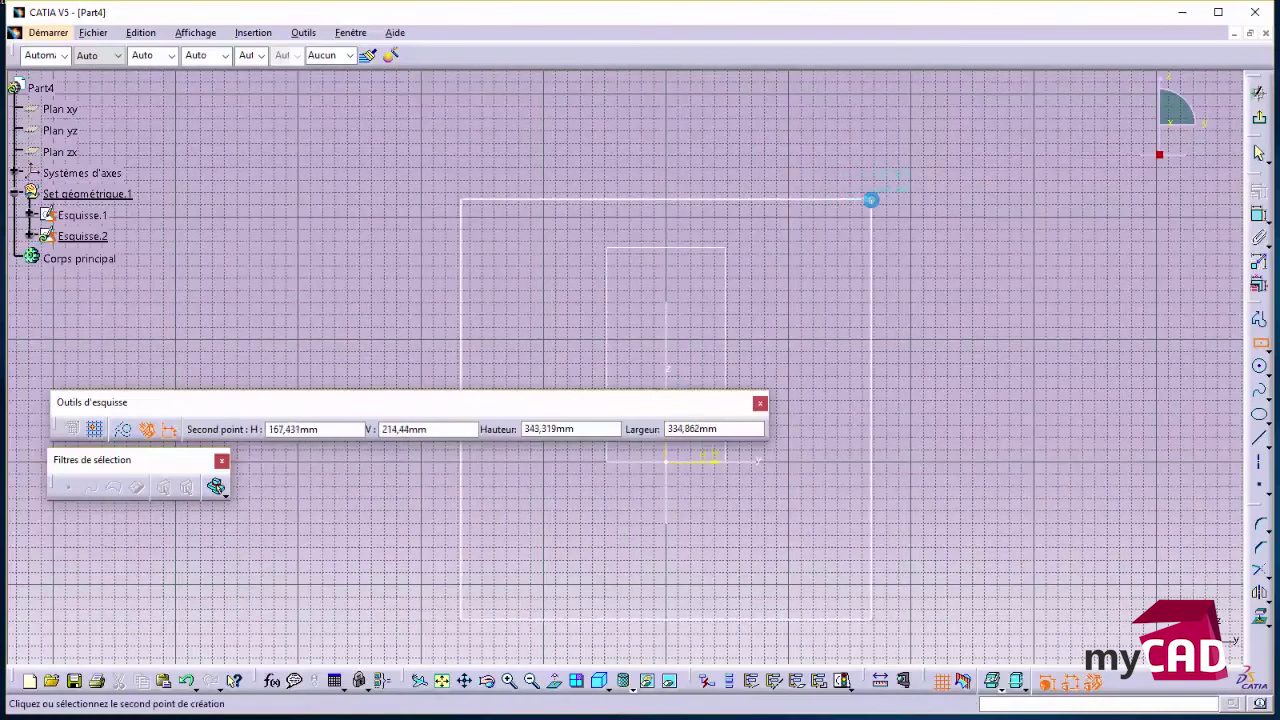
{"action": "left_click", "coordinate": [871, 197]}
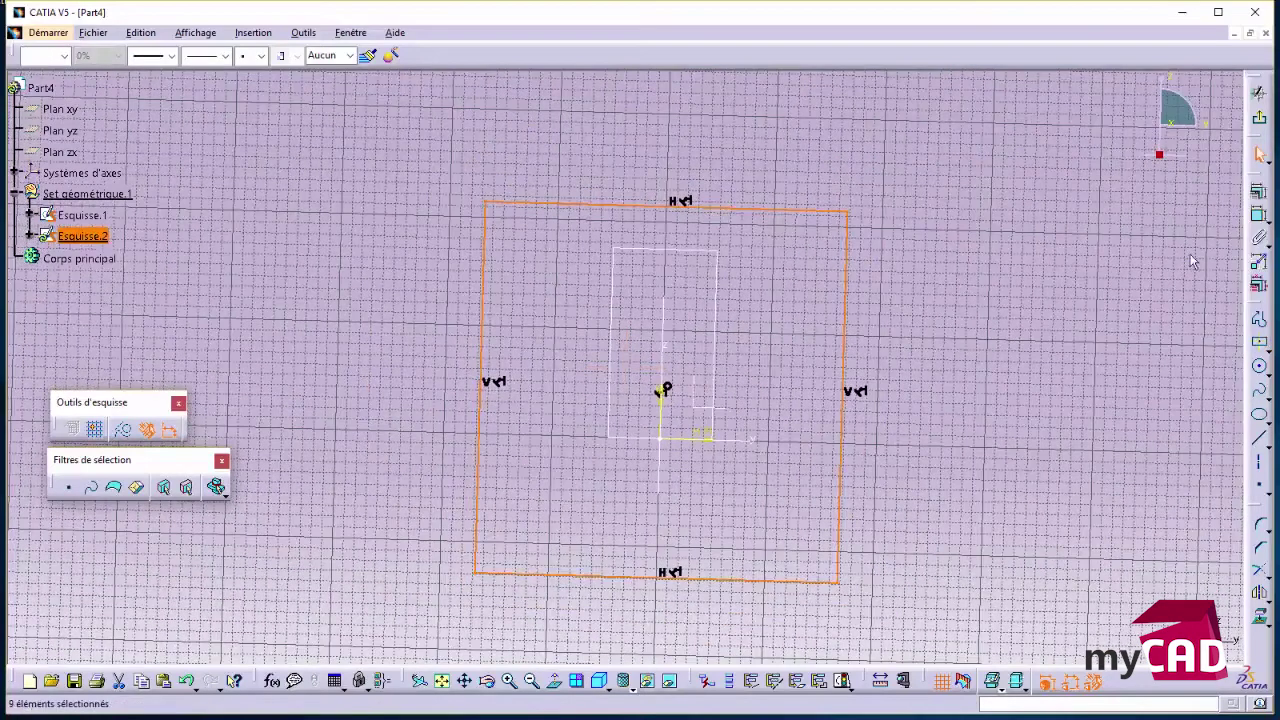
Dimension the rectangle's height and width to 200 mm each.
{"action": "left_click", "coordinate": [1259, 215]}
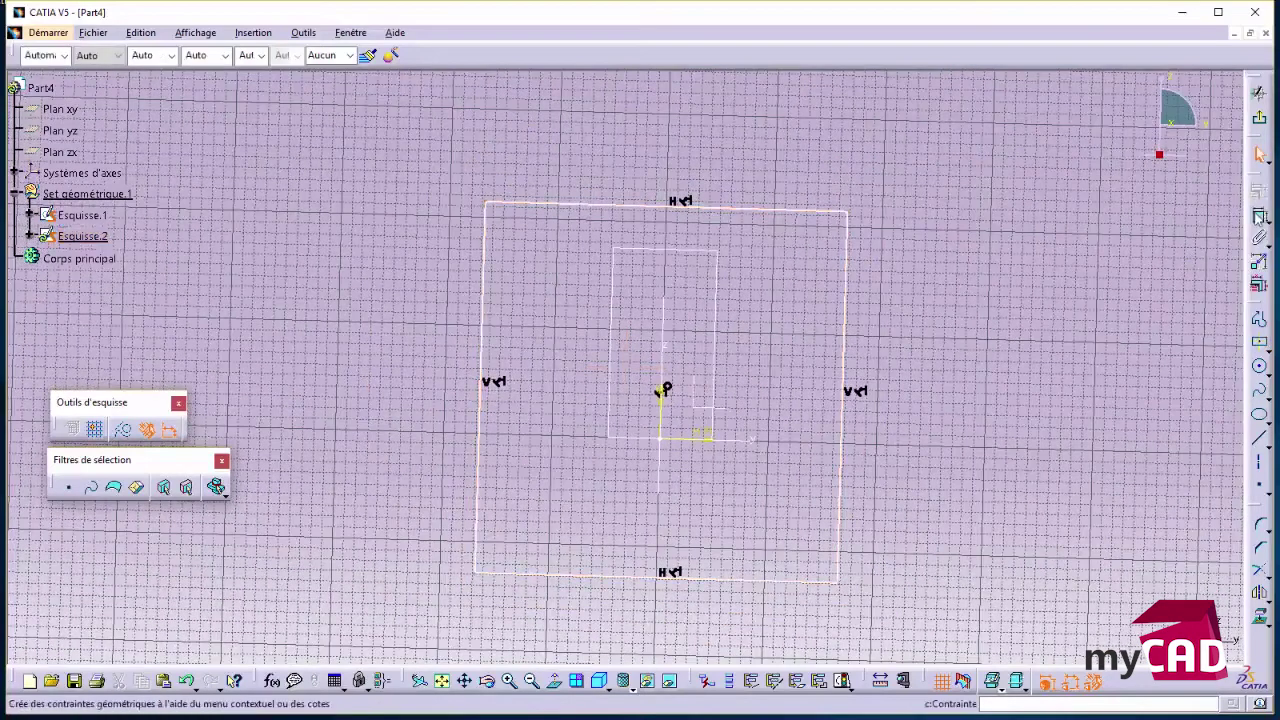
{"action": "left_click", "coordinate": [847, 333]}
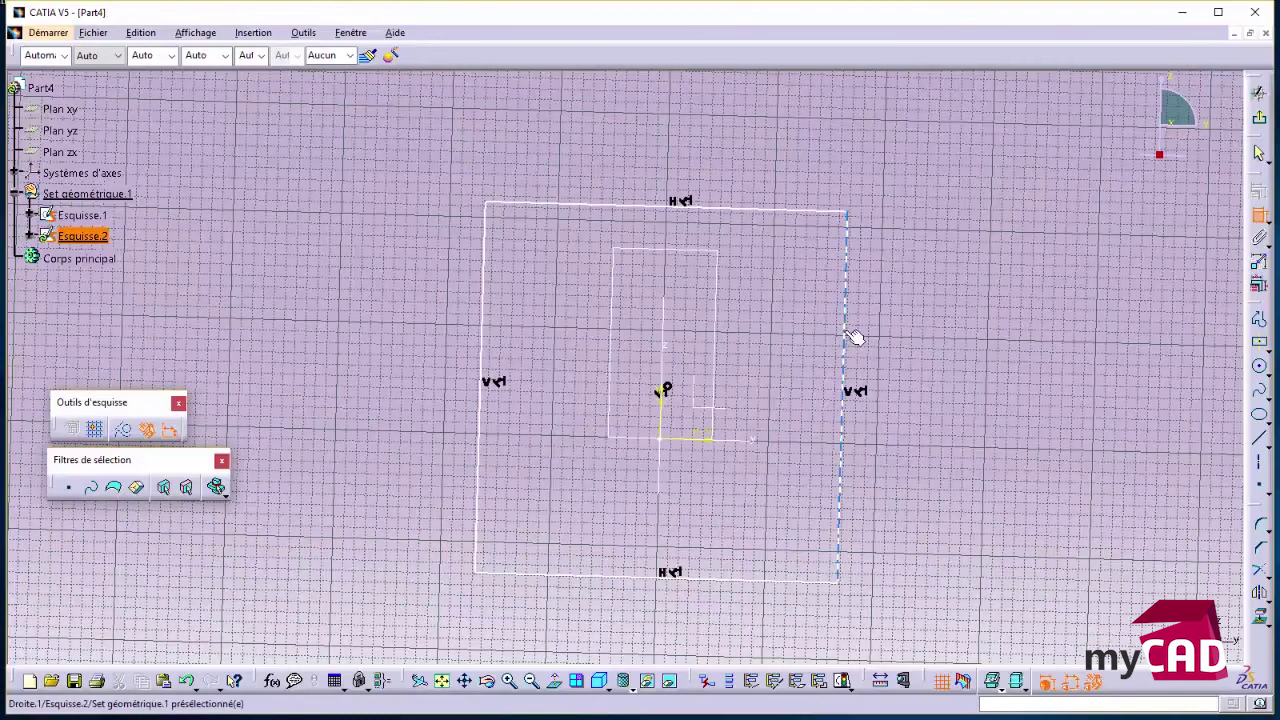
{"action": "double_click", "coordinate": [968, 372]}
{"action": "type", "text": "200"}
{"action": "key", "text": "Return"}
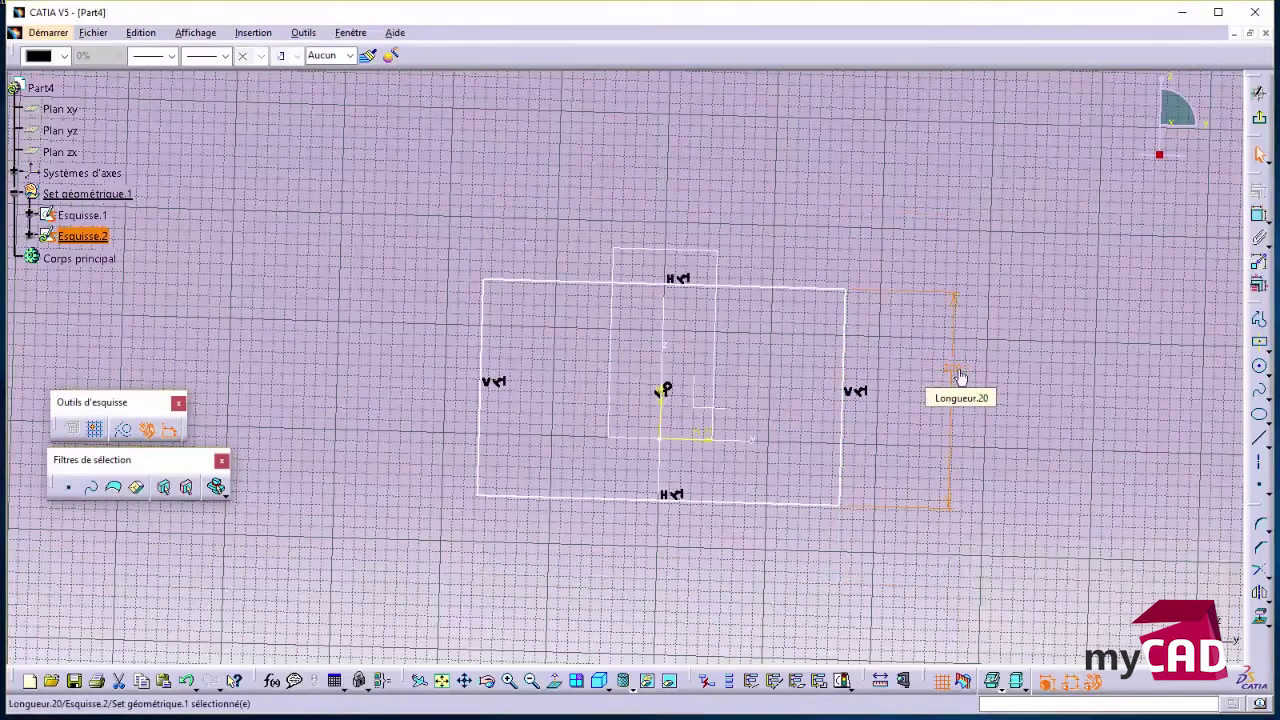
{"action": "left_click", "coordinate": [1258, 213]}
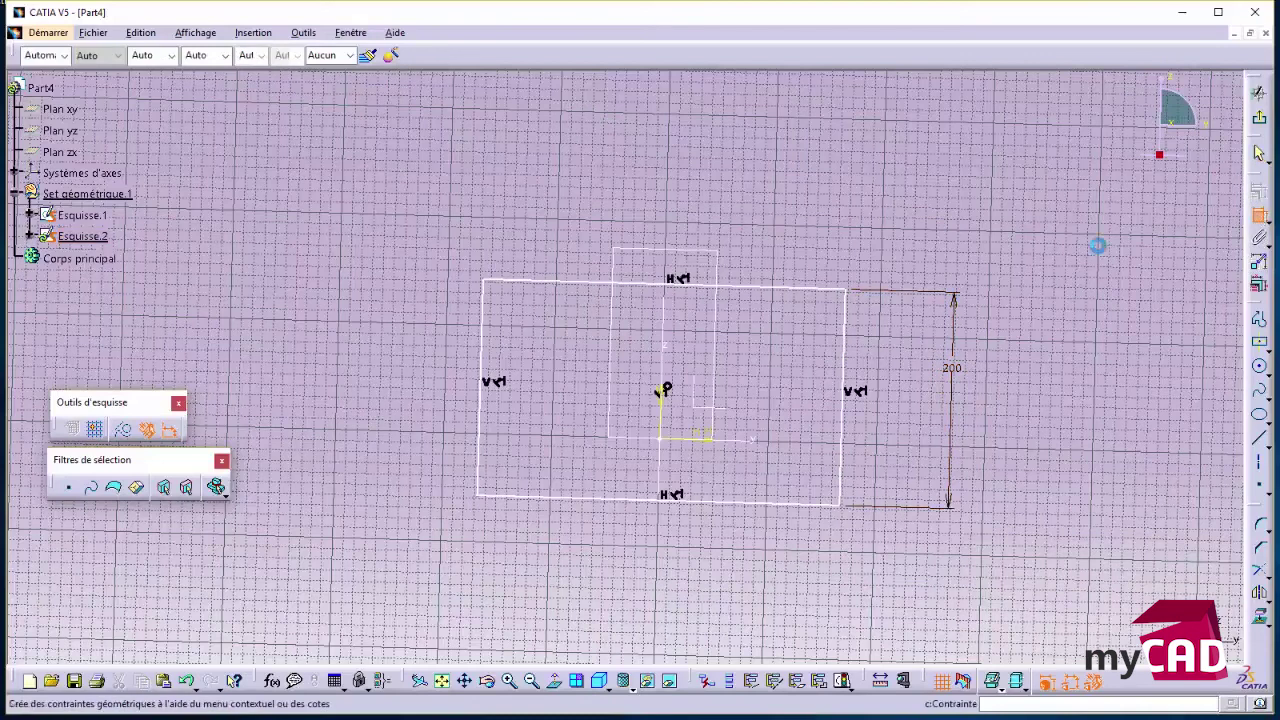
{"action": "left_click", "coordinate": [805, 290]}
{"action": "double_click", "coordinate": [737, 175]}
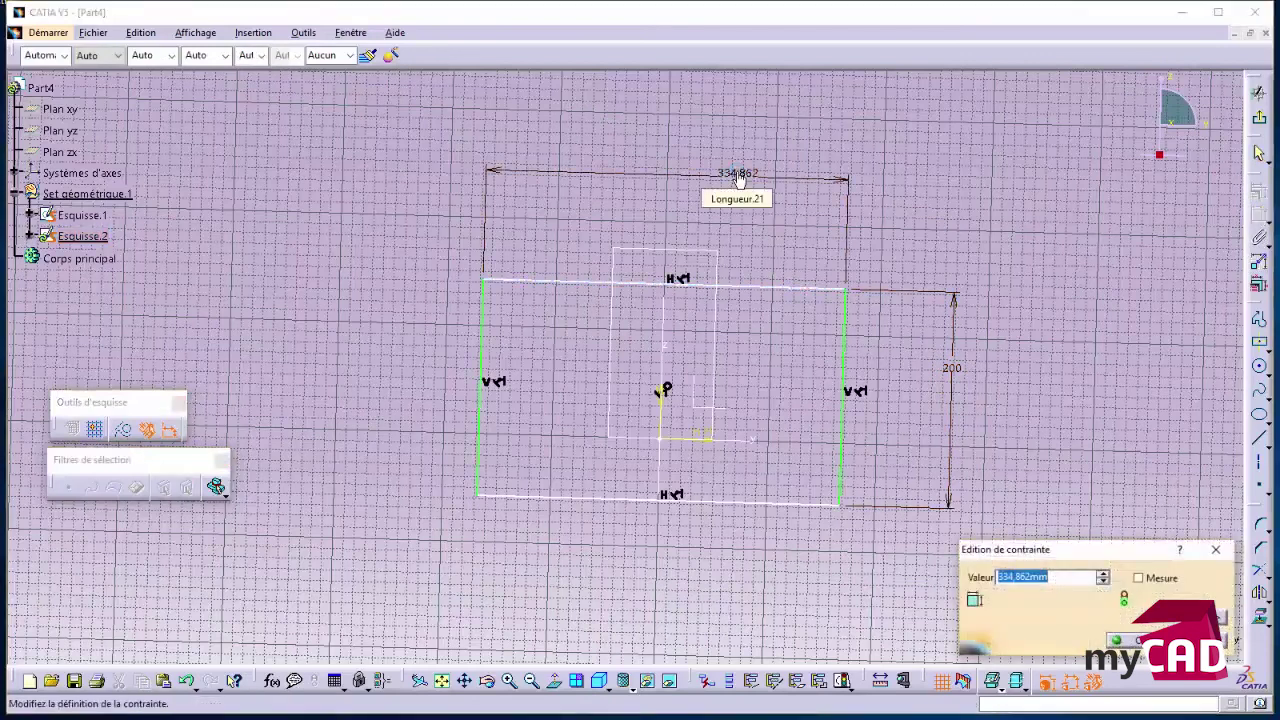
{"action": "key", "text": "Return"}
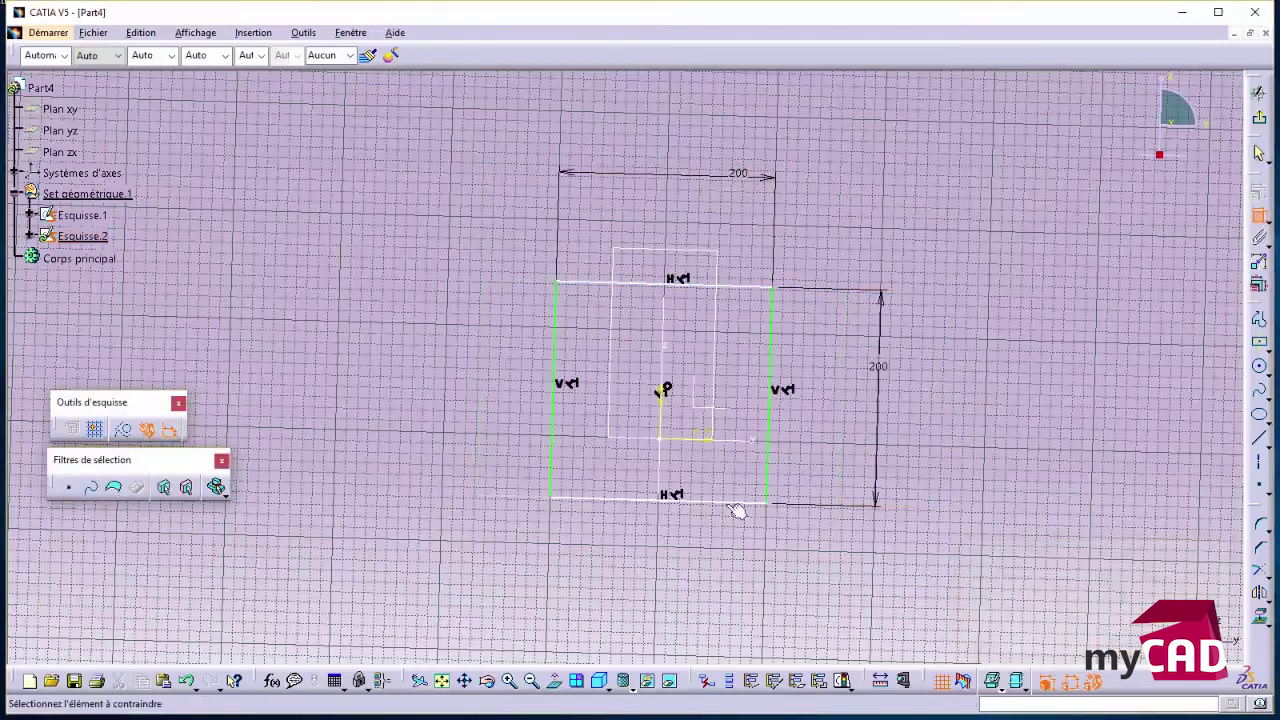
Set 20 mm between the square's bottom edge and the profile's short base line, then exit the sketch.
{"action": "left_click", "coordinate": [736, 504]}
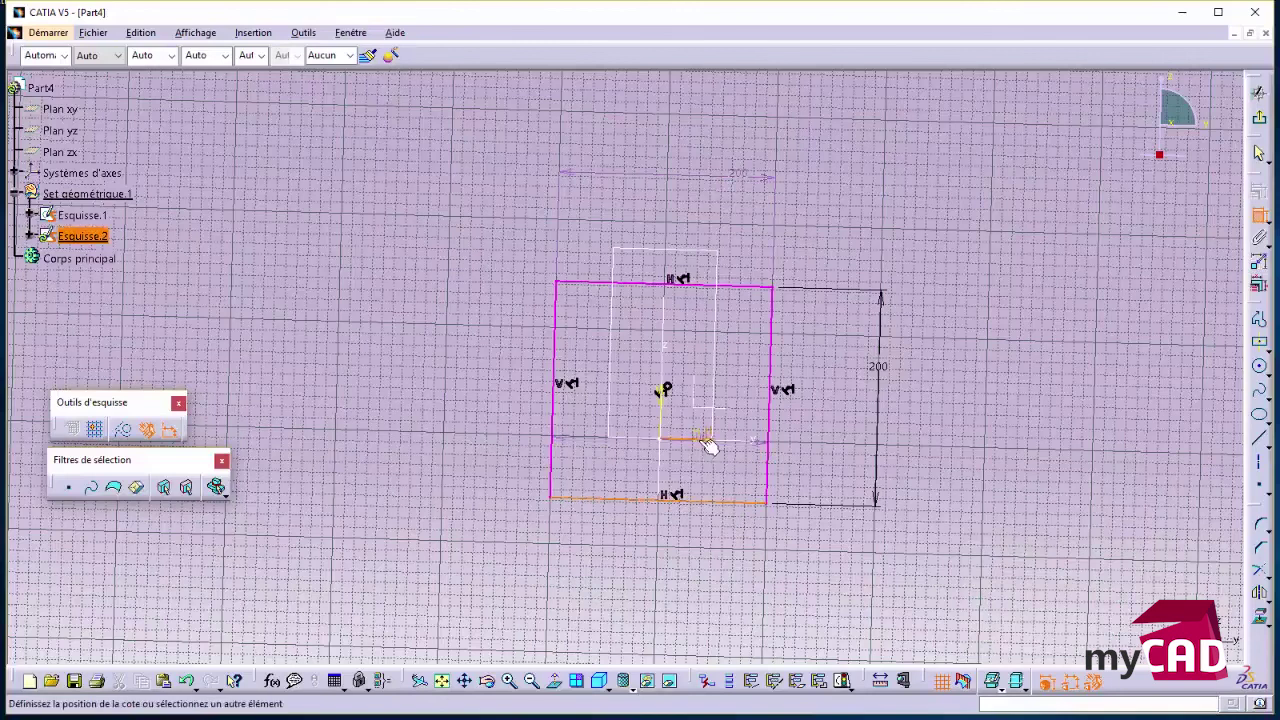
{"action": "left_click", "coordinate": [707, 445]}
{"action": "left_click", "coordinate": [817, 468]}
{"action": "double_click", "coordinate": [819, 469]}
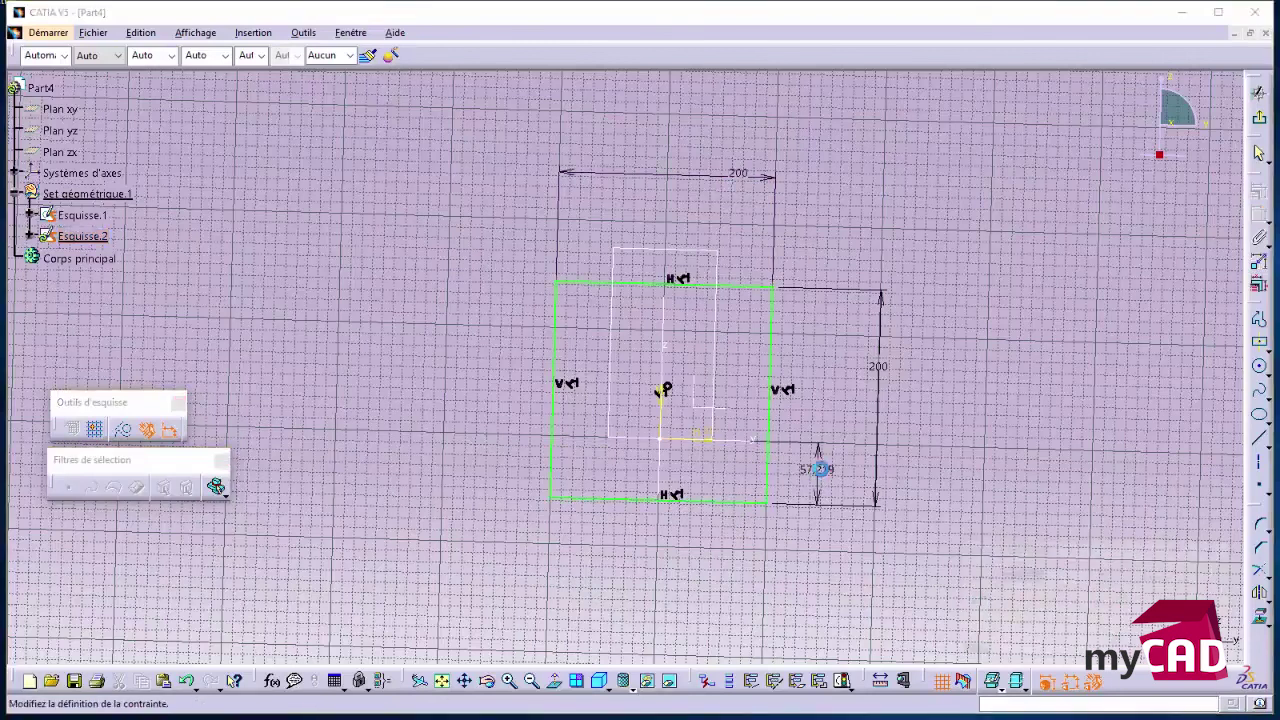
{"action": "type", "text": "20"}
{"action": "key", "text": "Return"}
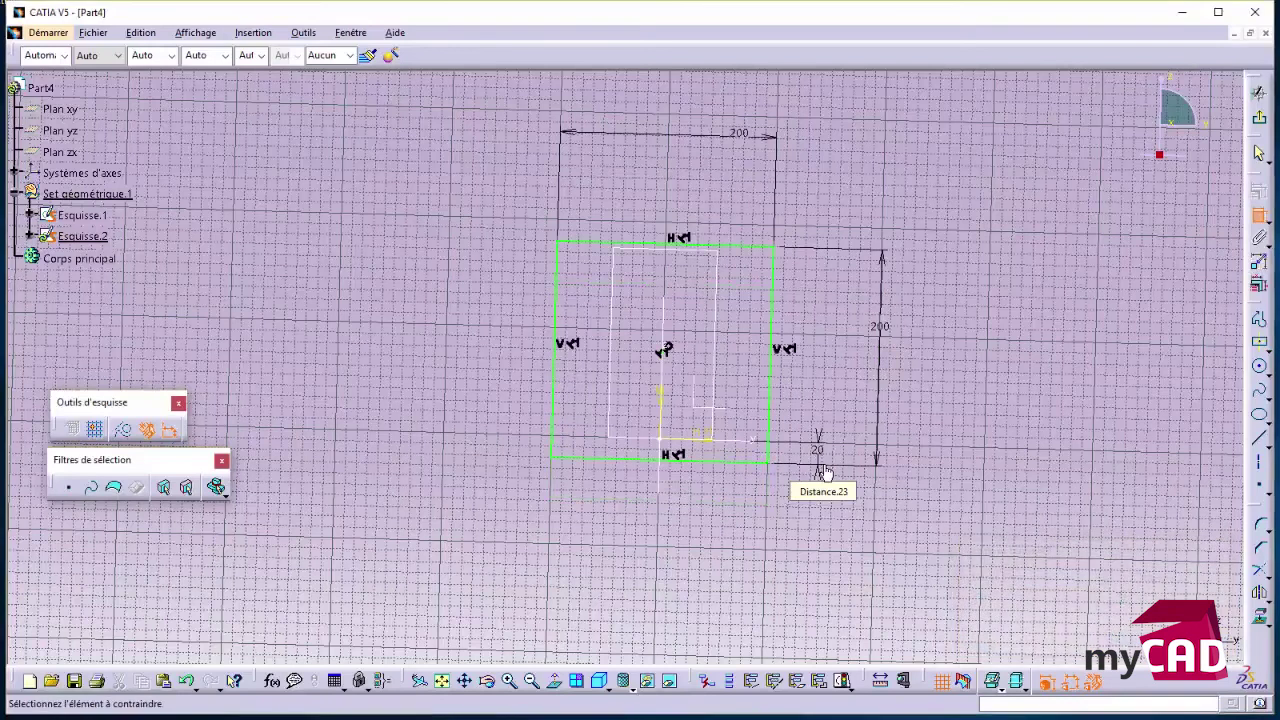
{"action": "left_click", "coordinate": [1259, 92]}
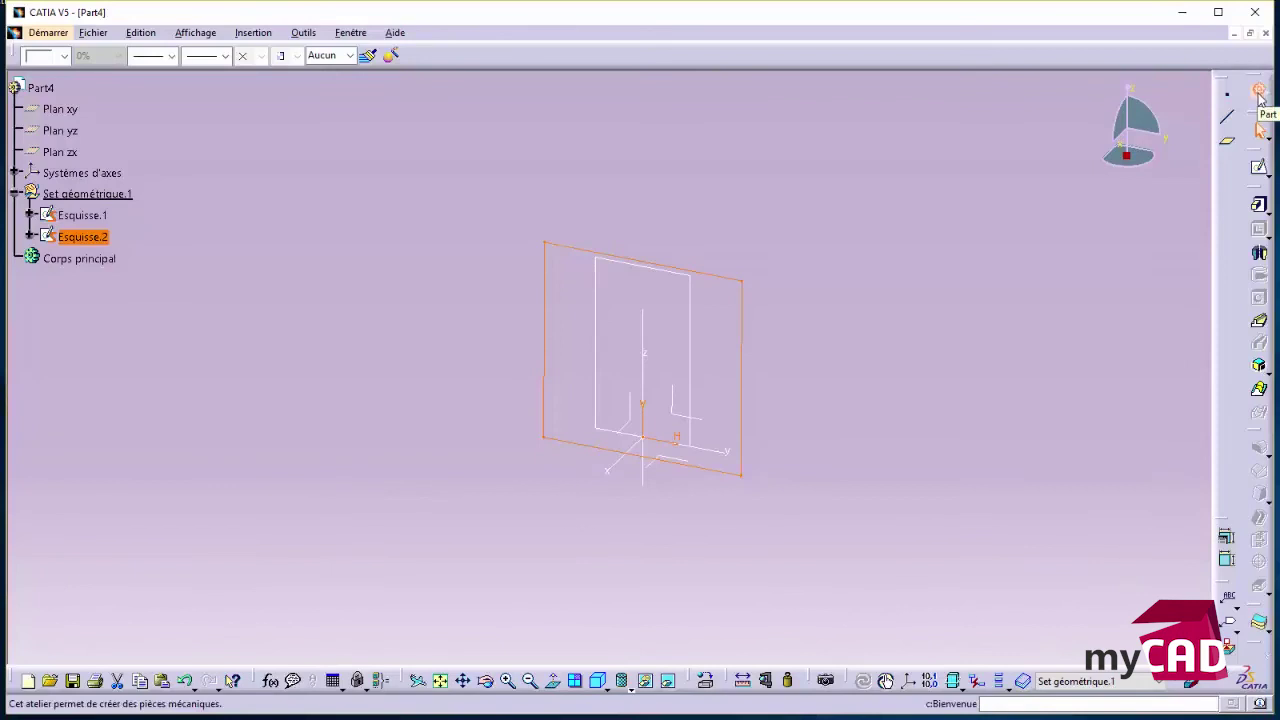
Switch to Generative Shape Design and create fill surface Remplissage.1 from Esquisse.2.
{"action": "left_click", "coordinate": [1259, 92]}
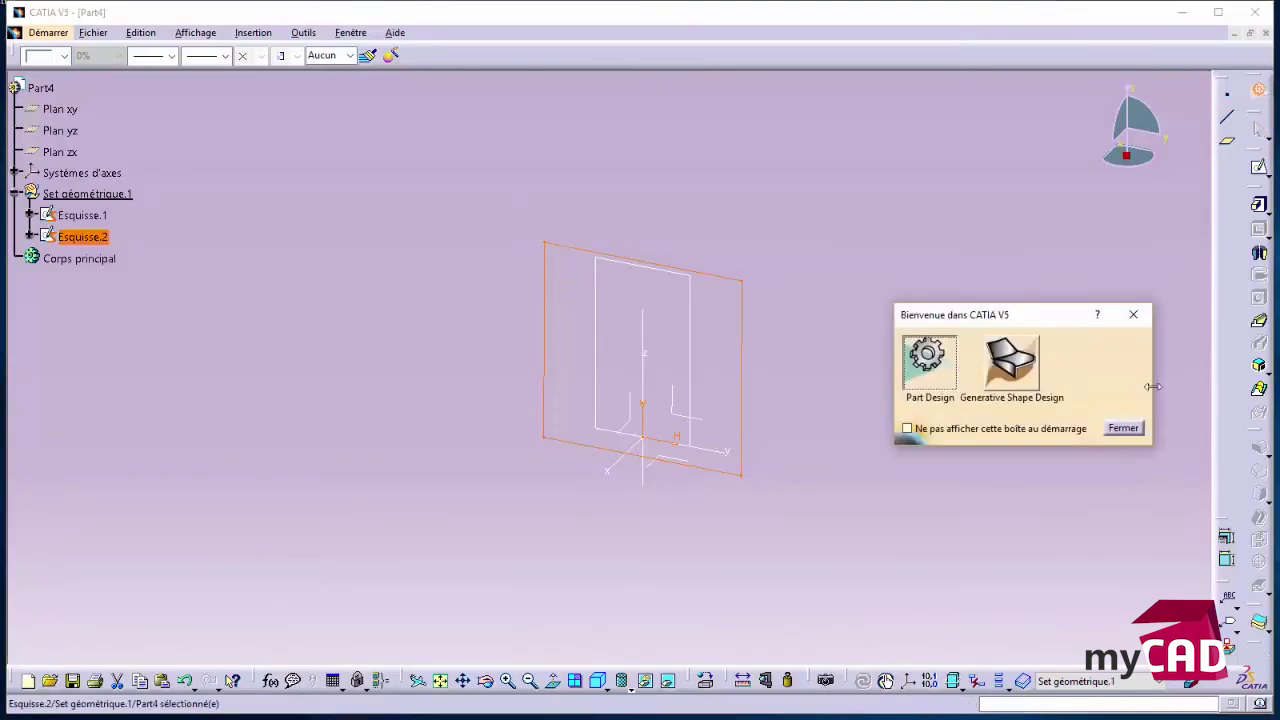
{"action": "left_click", "coordinate": [1030, 366]}
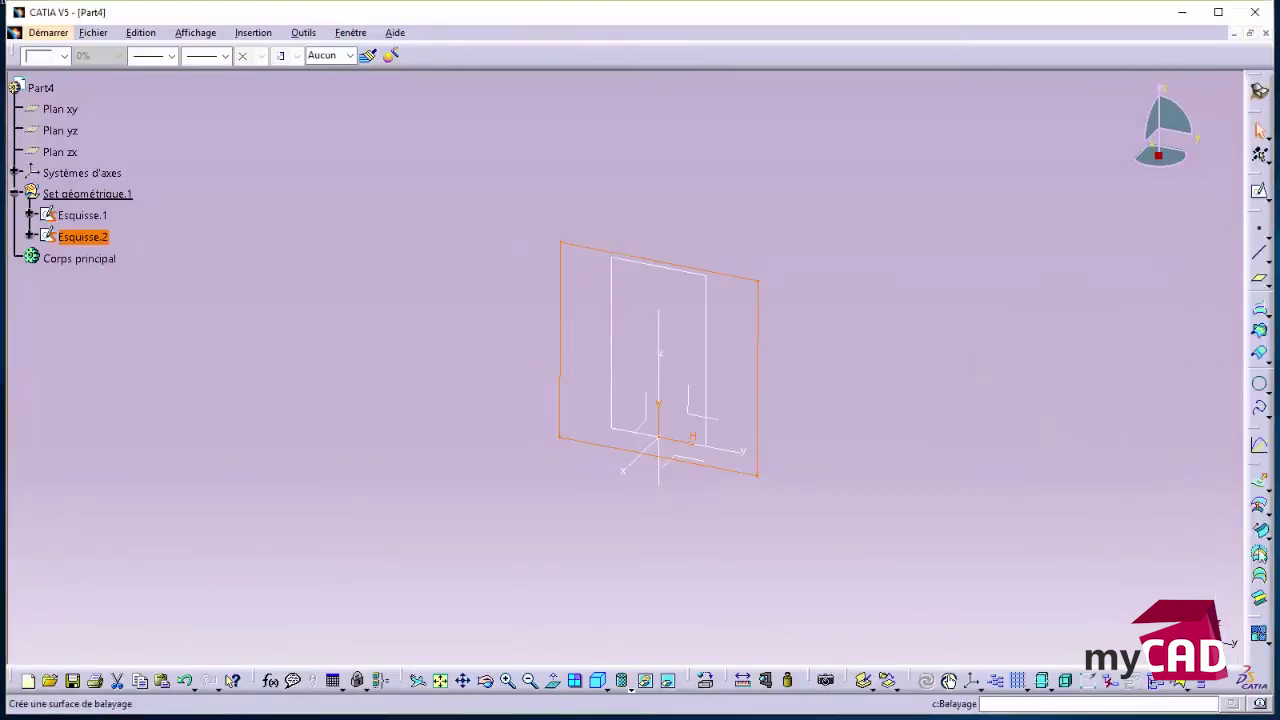
{"action": "left_click", "coordinate": [1255, 552]}
{"action": "left_click", "coordinate": [1069, 637]}
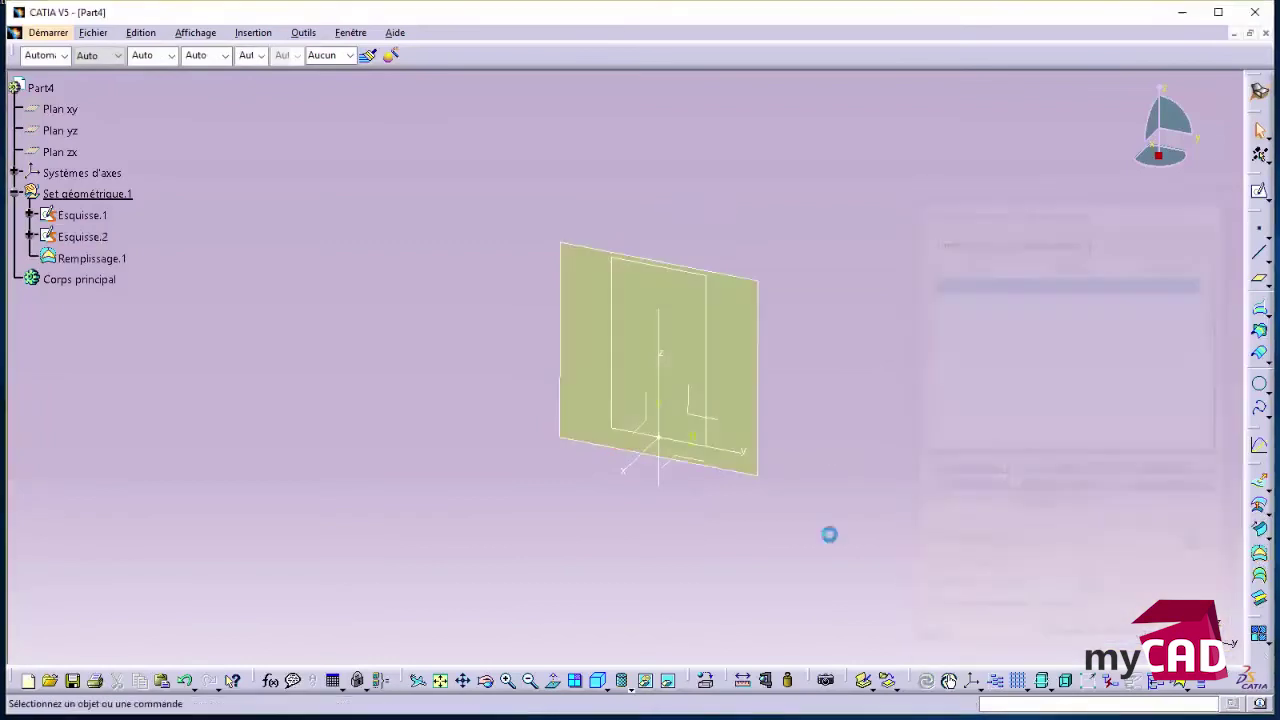
{"action": "mouse_move", "coordinate": [566, 466]}
{"action": "middle_mouse_down"}
{"action": "mouse_move", "coordinate": [638, 512]}
{"action": "mouse_move", "coordinate": [651, 486]}
{"action": "middle_mouse_up"}
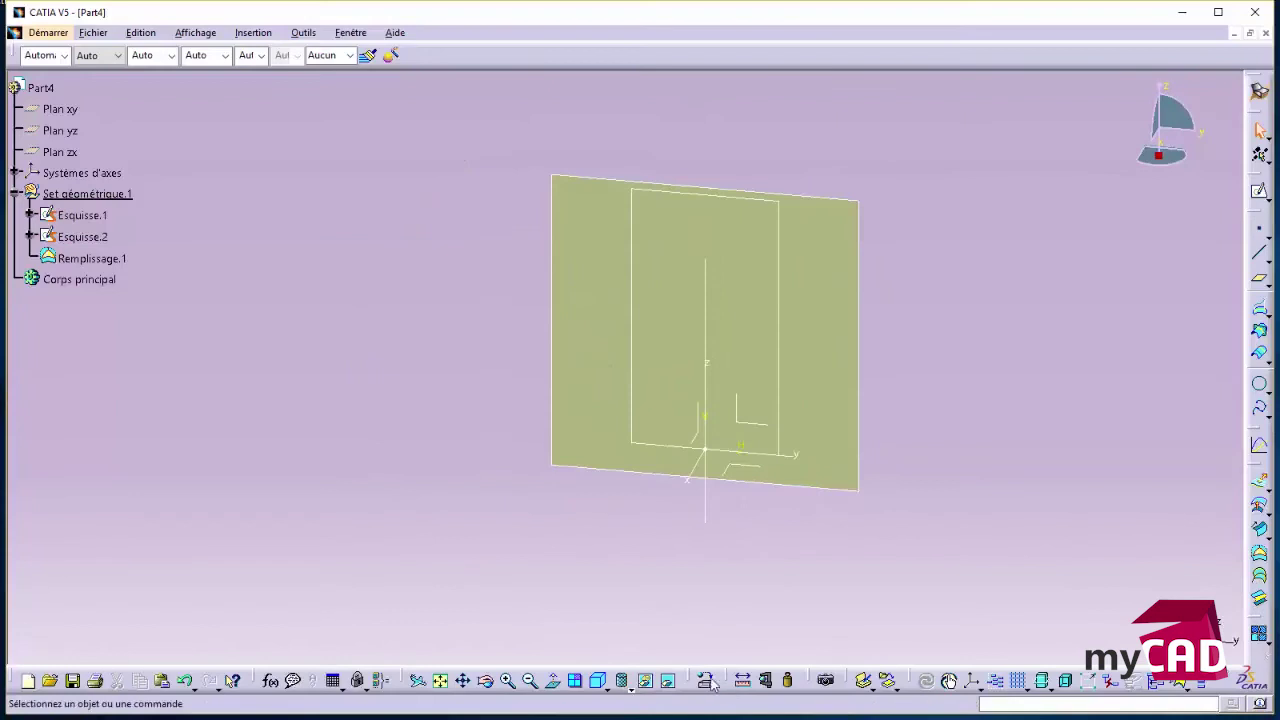
Apply the Etoile DS material from the library to Remplissage.1 and show it in the tree.
{"action": "left_click", "coordinate": [1257, 527]}
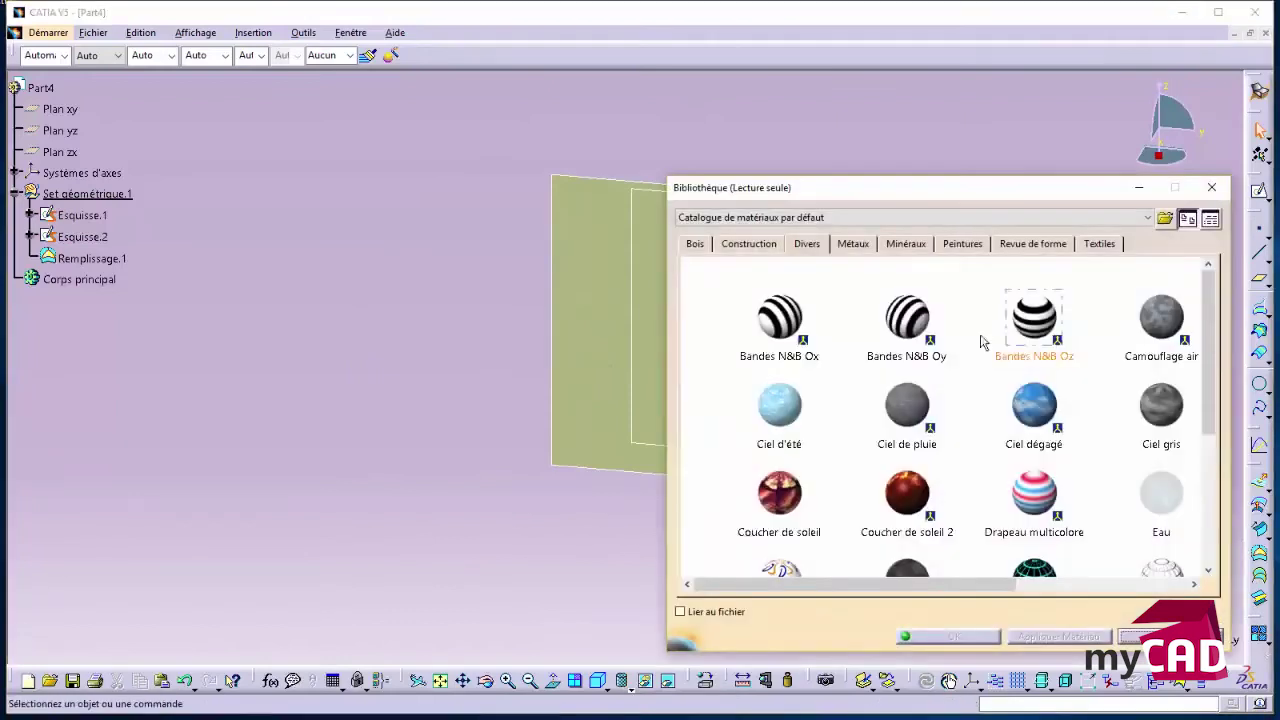
{"action": "left_click_drag", "start_coordinate": [1212, 430], "coordinate": [1212, 472]}
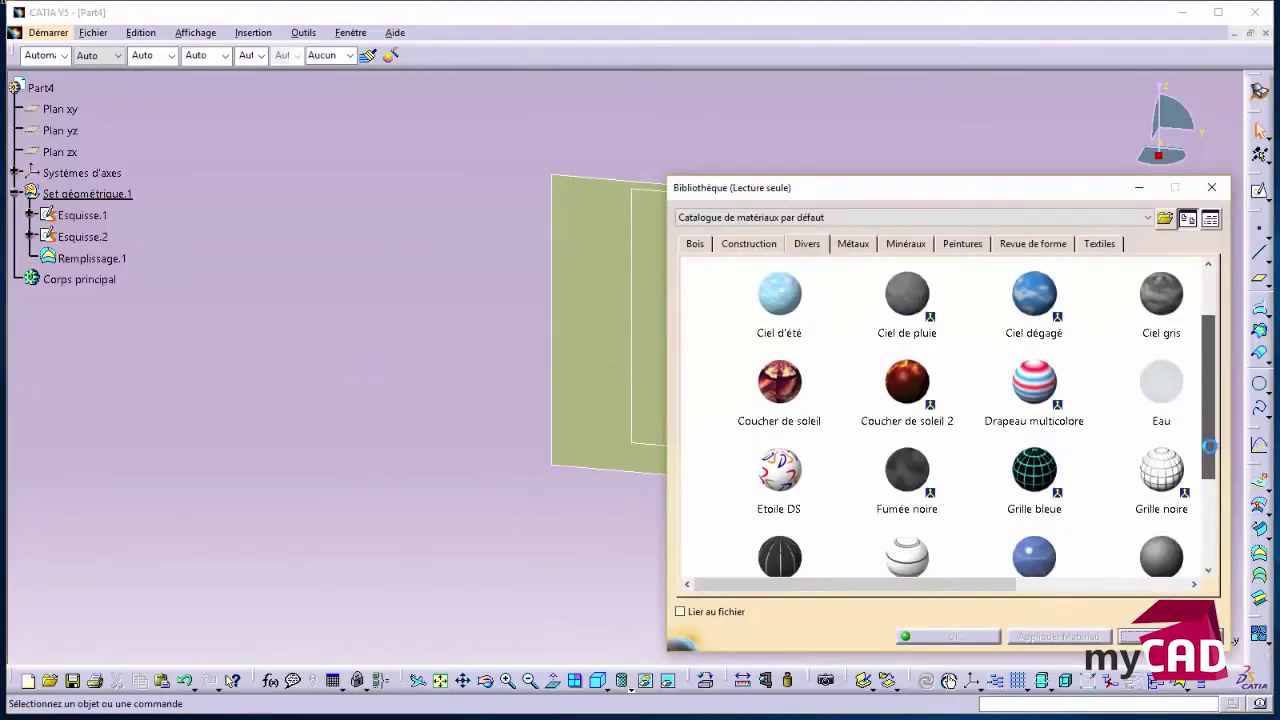
{"action": "left_click", "coordinate": [790, 500]}
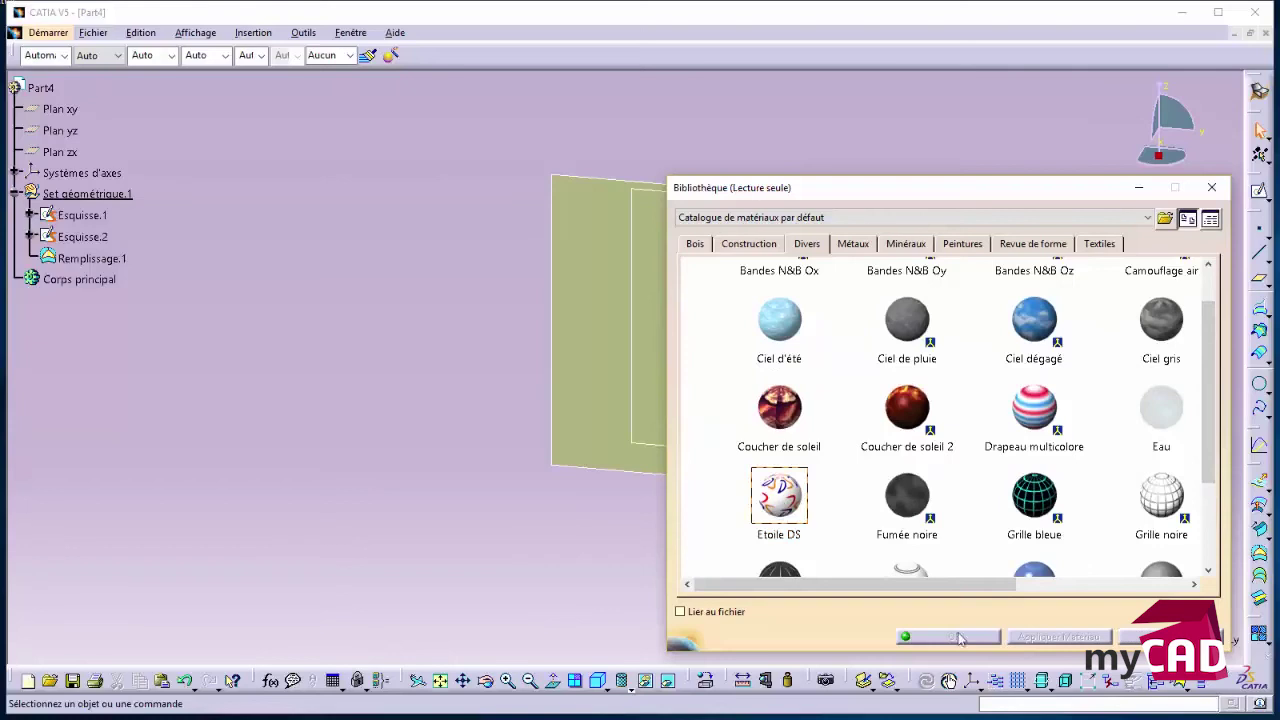
{"action": "left_click", "coordinate": [600, 357]}
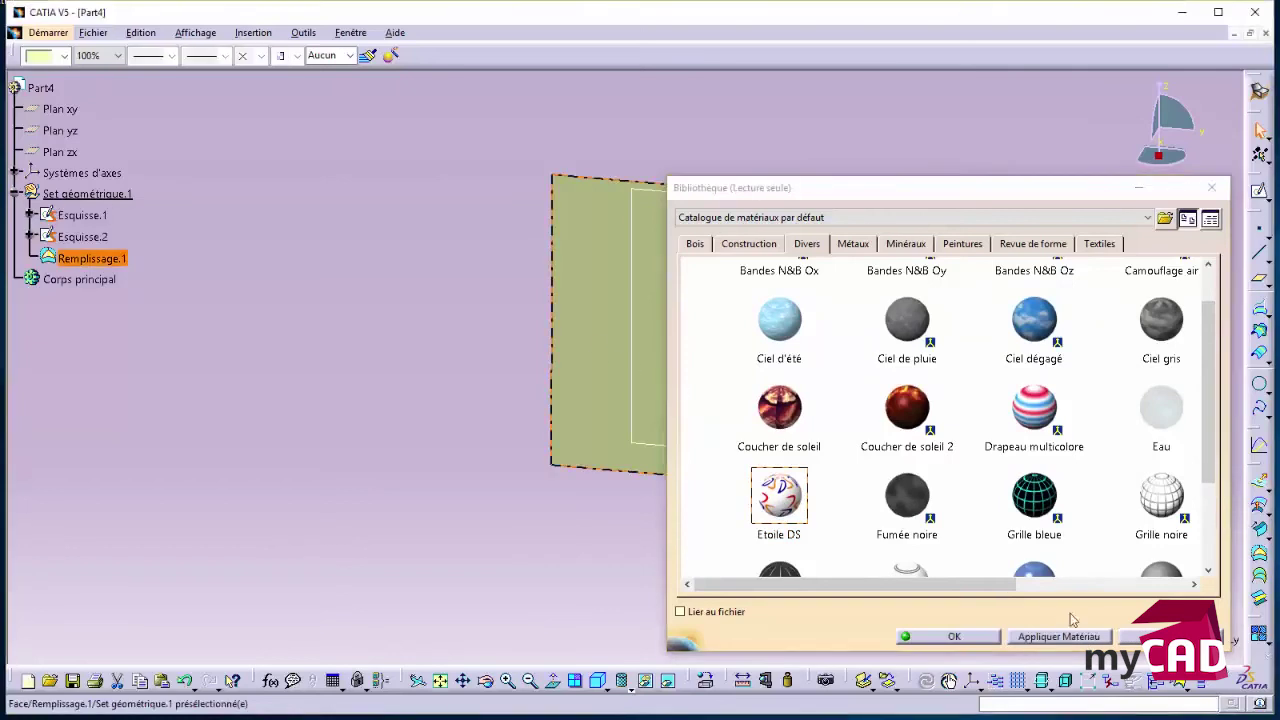
{"action": "left_click", "coordinate": [1060, 637]}
{"action": "left_click", "coordinate": [955, 637]}
{"action": "mouse_move", "coordinate": [751, 500]}
{"action": "middle_mouse_down"}
{"action": "mouse_move", "coordinate": [771, 477]}
{"action": "mouse_move", "coordinate": [740, 468]}
{"action": "middle_mouse_up"}
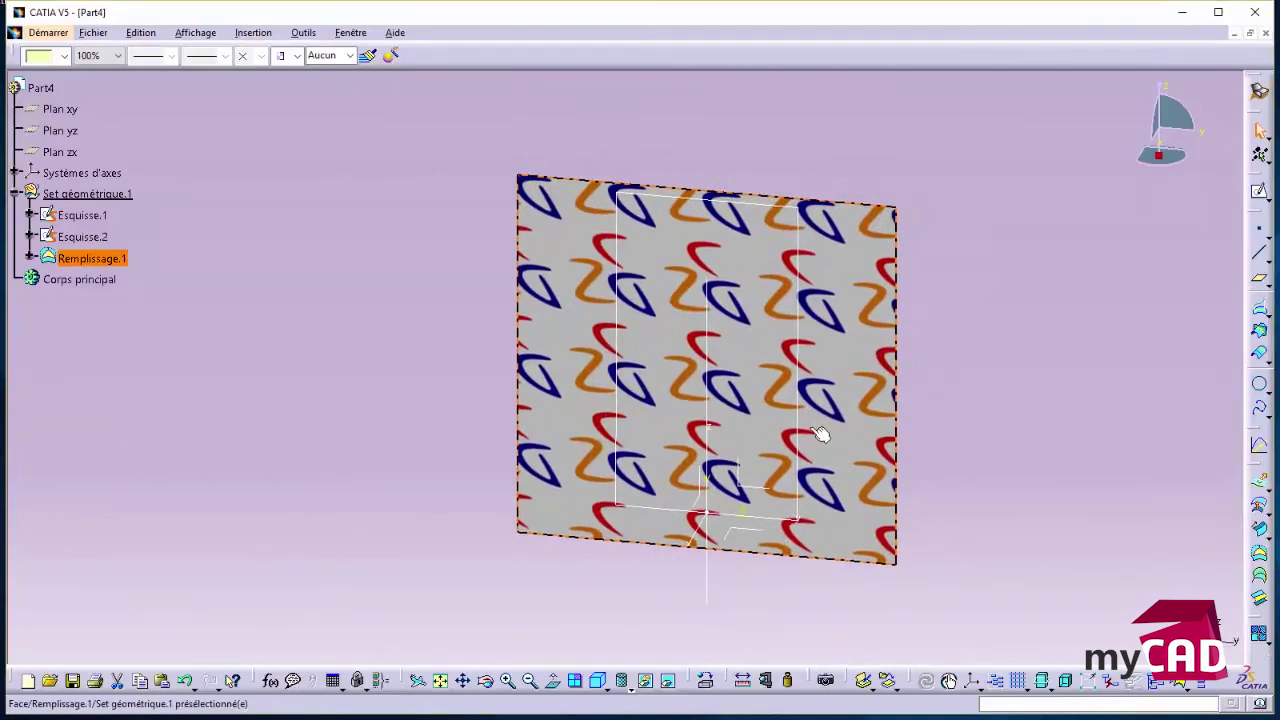
{"action": "left_click", "coordinate": [818, 433]}
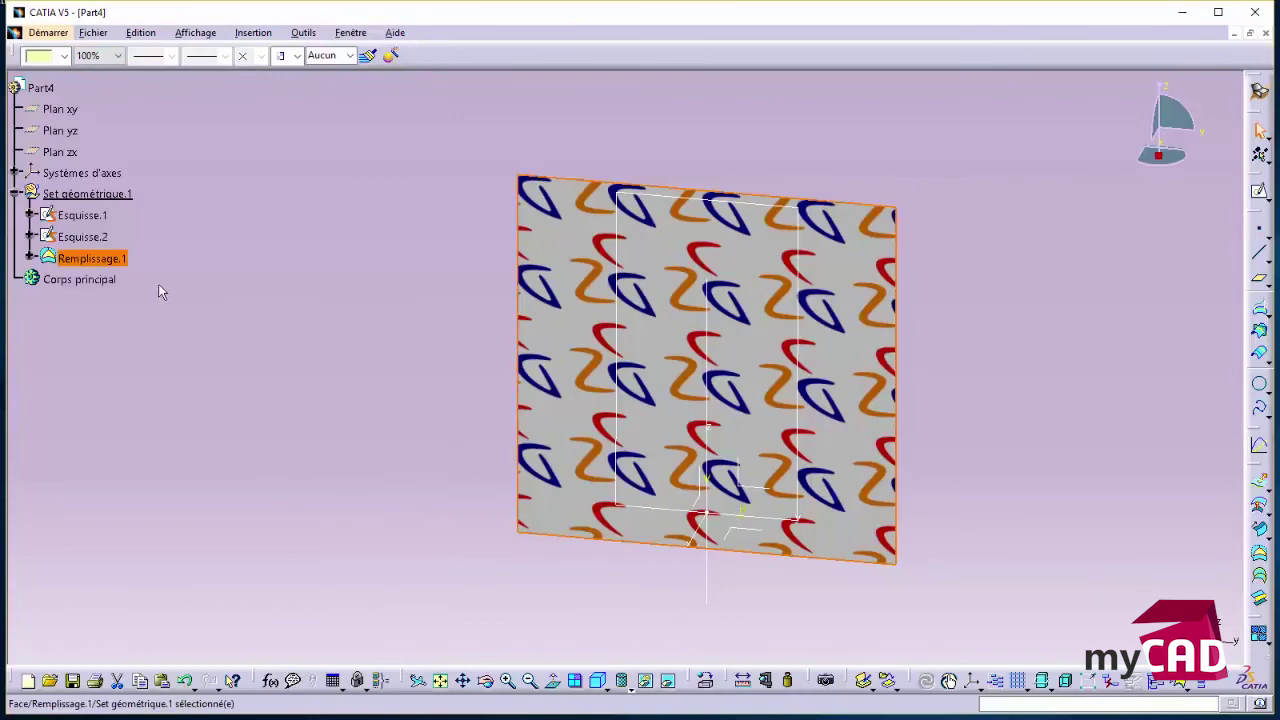
{"action": "left_click", "coordinate": [30, 258]}
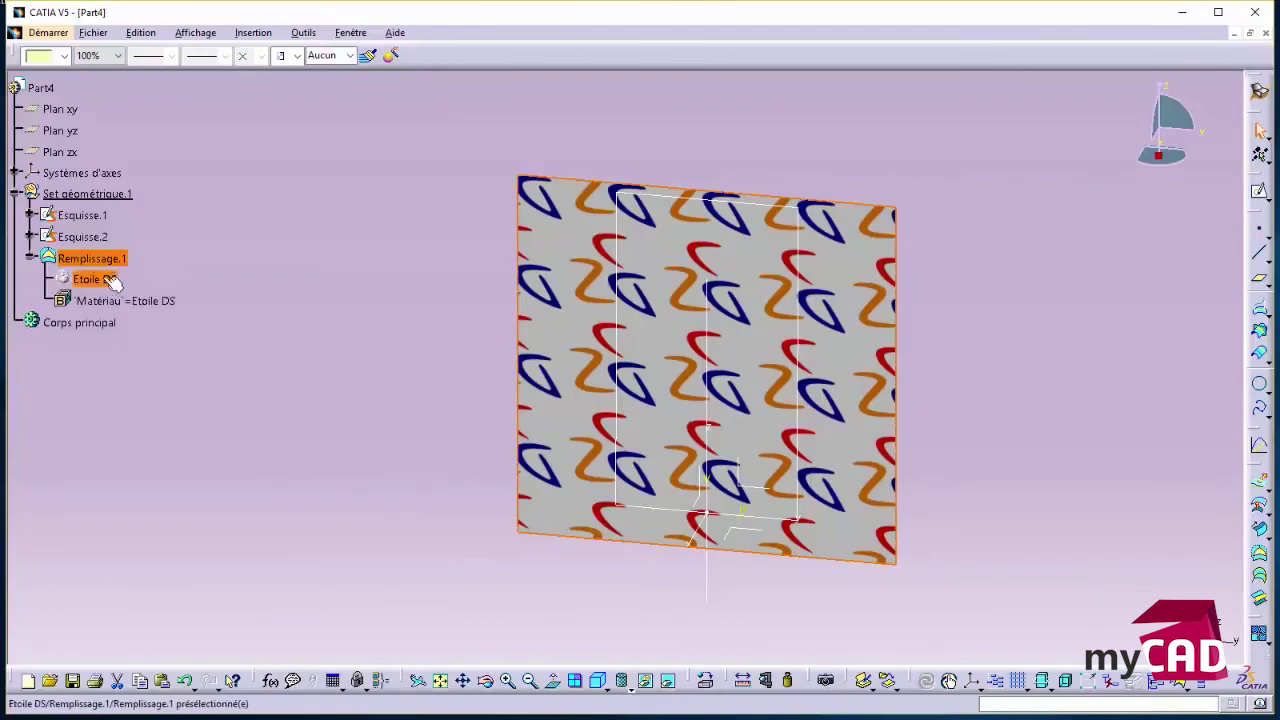
Replace the Etoile DS texture image with Bougeoir.jpg and turn off Répétition V.
{"action": "double_click", "coordinate": [110, 281]}
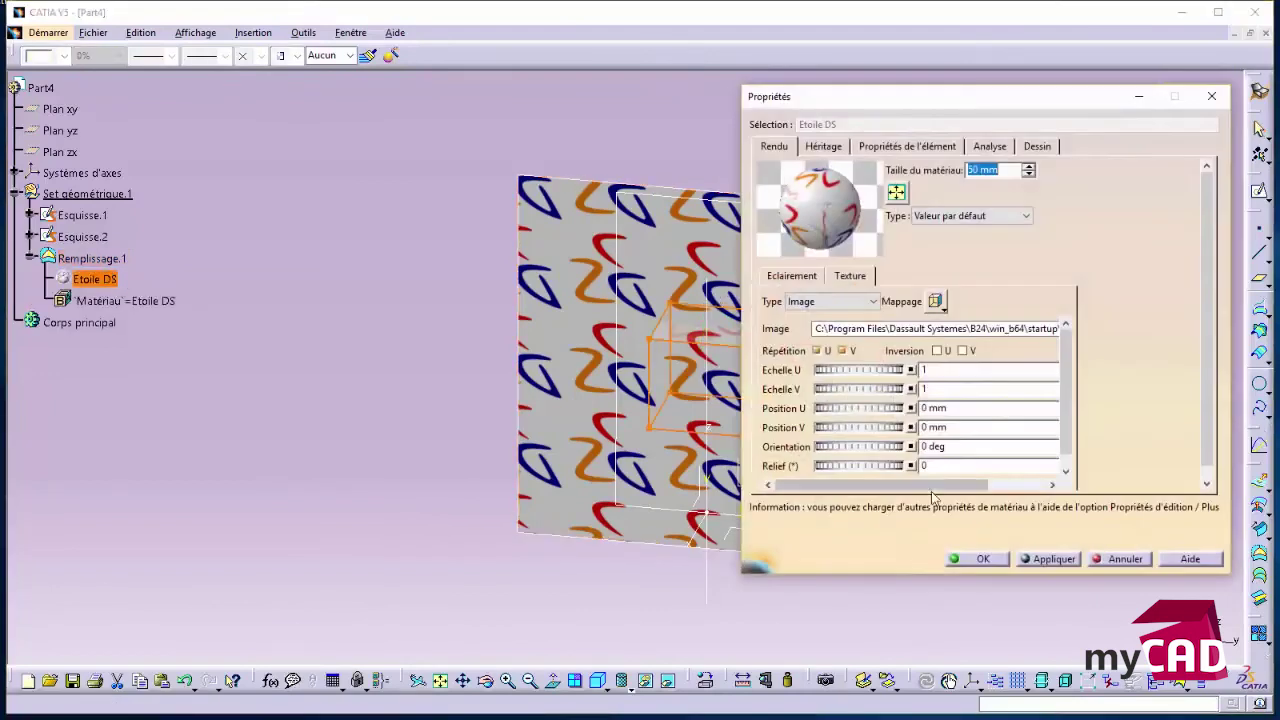
{"action": "left_click_drag", "start_coordinate": [937, 485], "coordinate": [994, 485]}
{"action": "left_click", "coordinate": [1043, 330]}
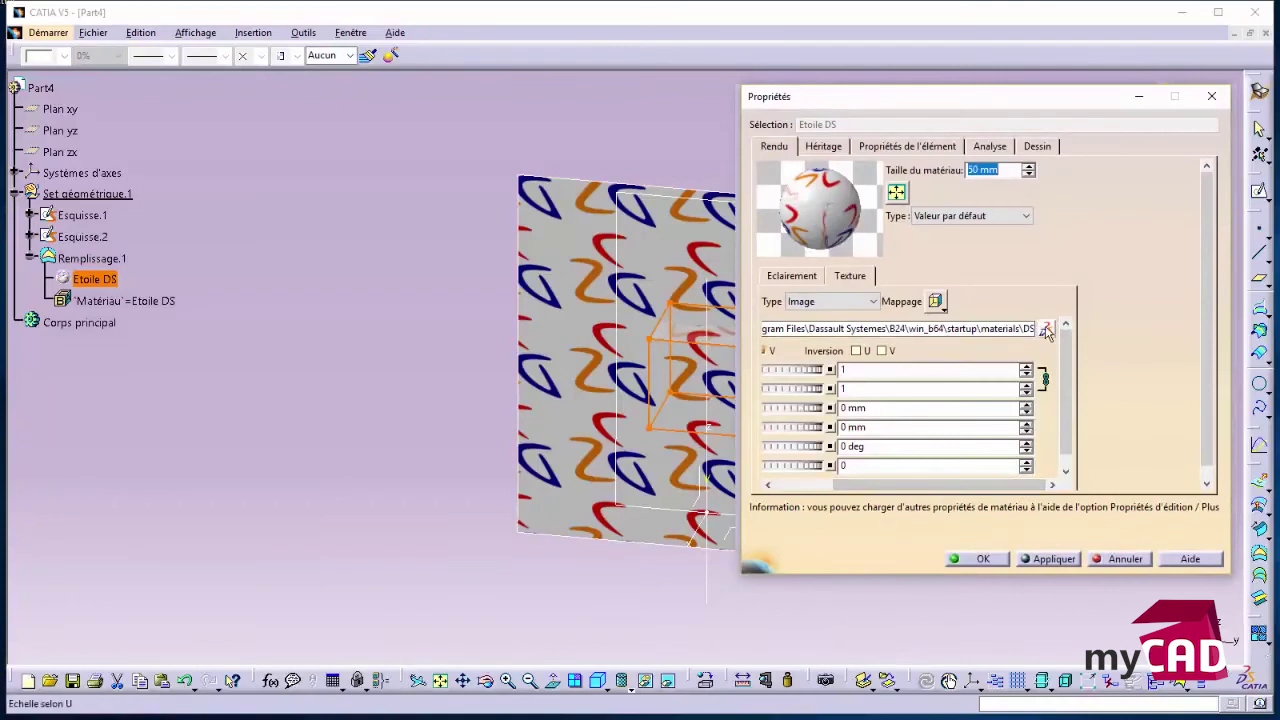
{"action": "left_click", "coordinate": [655, 300]}
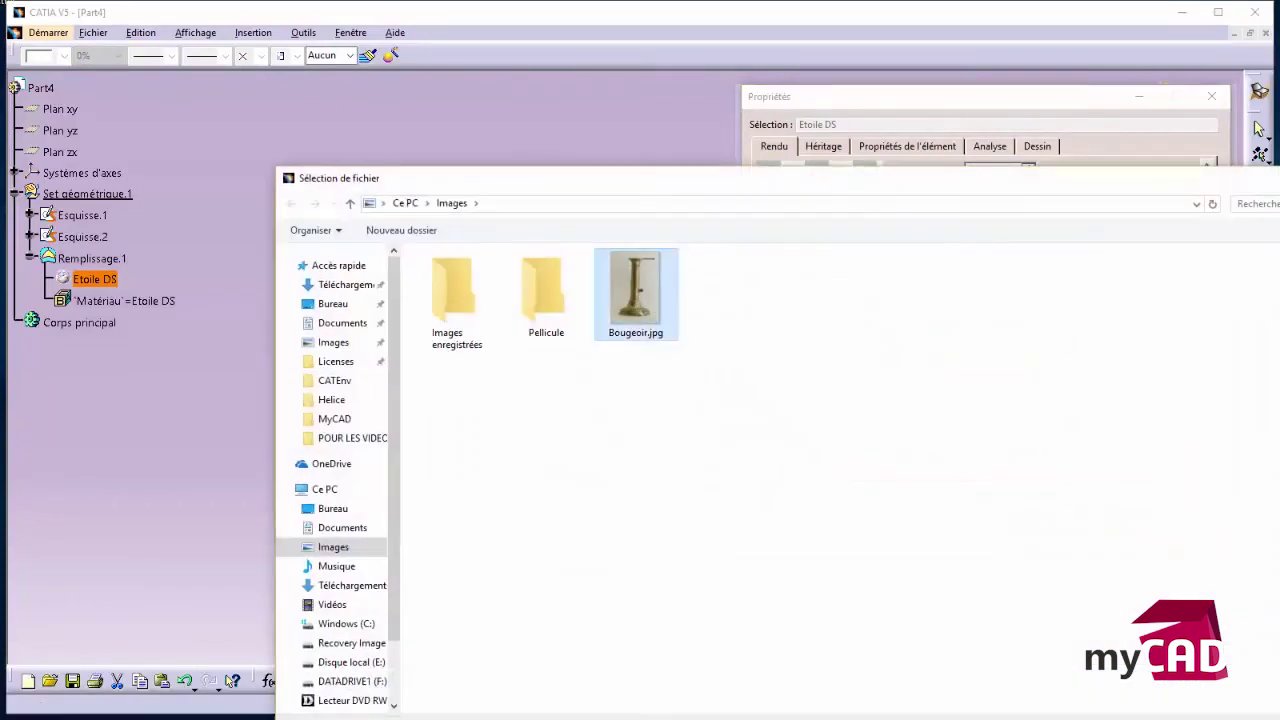
{"action": "double_click", "coordinate": [655, 300]}
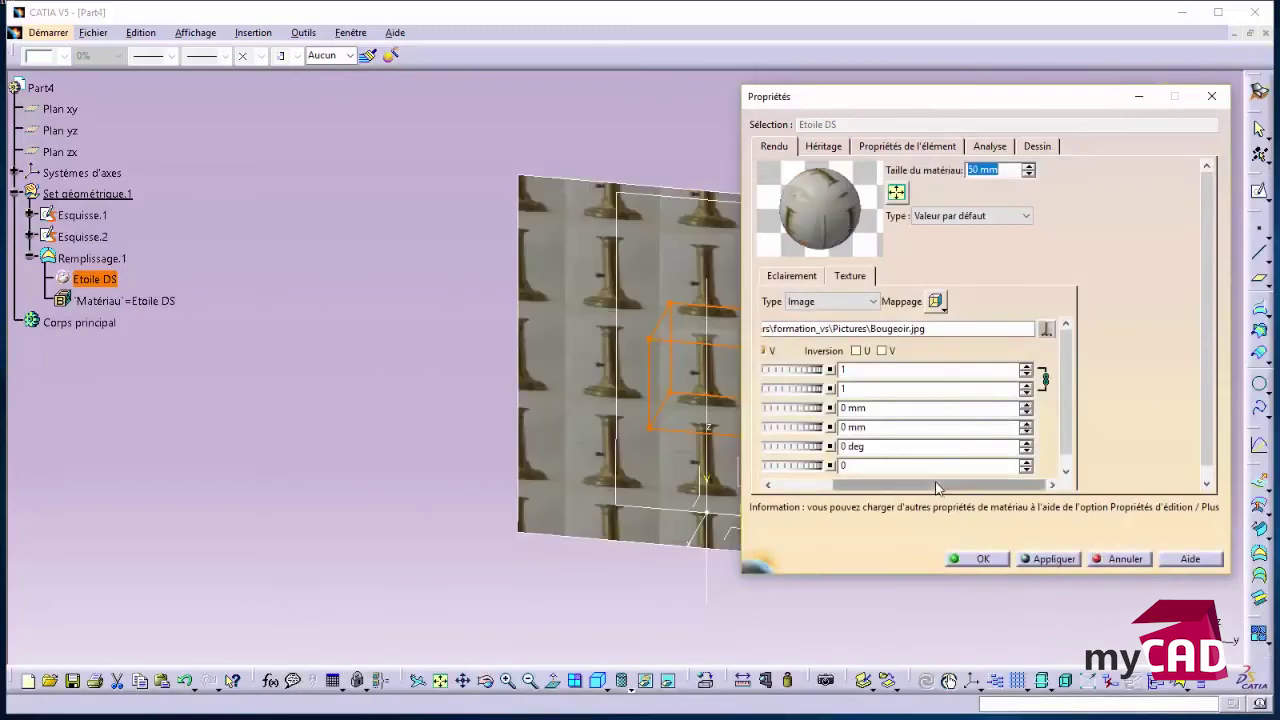
{"action": "left_click_drag", "start_coordinate": [940, 485], "coordinate": [883, 485]}
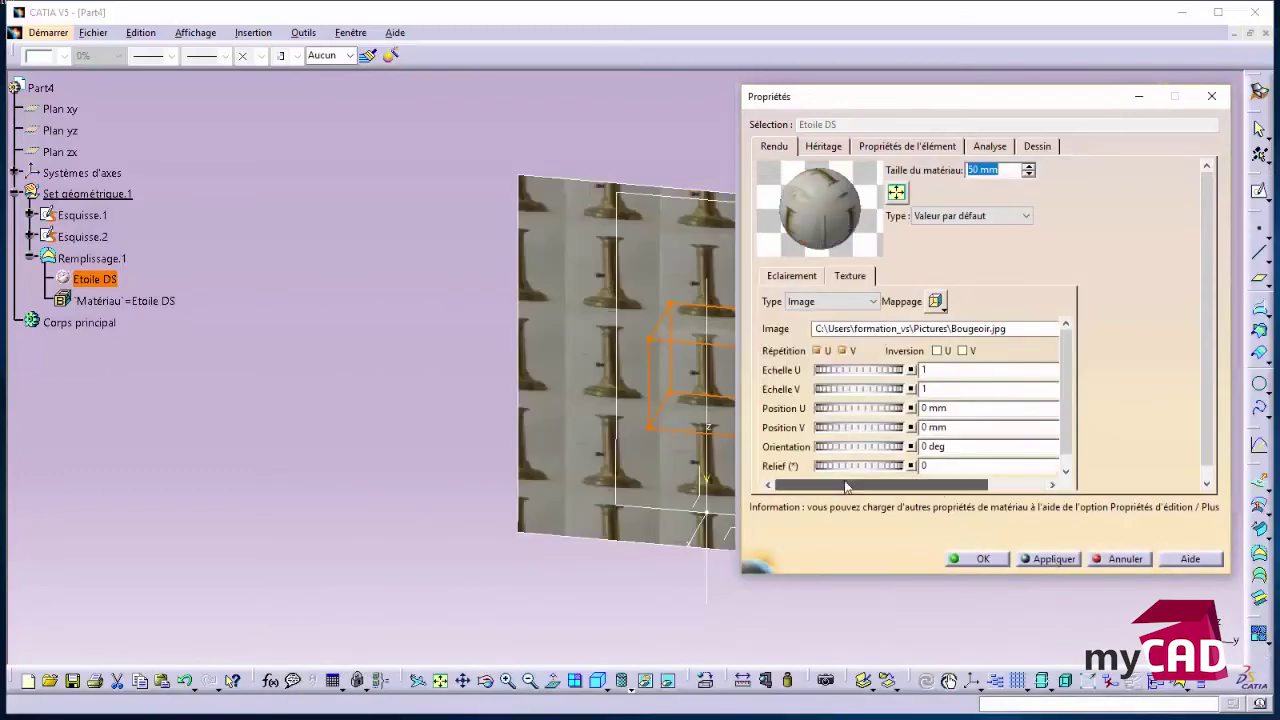
{"action": "left_click", "coordinate": [842, 350]}
Turn off U repetition and apply a 200 mm material size to the photo texture.
{"action": "left_click", "coordinate": [817, 351]}
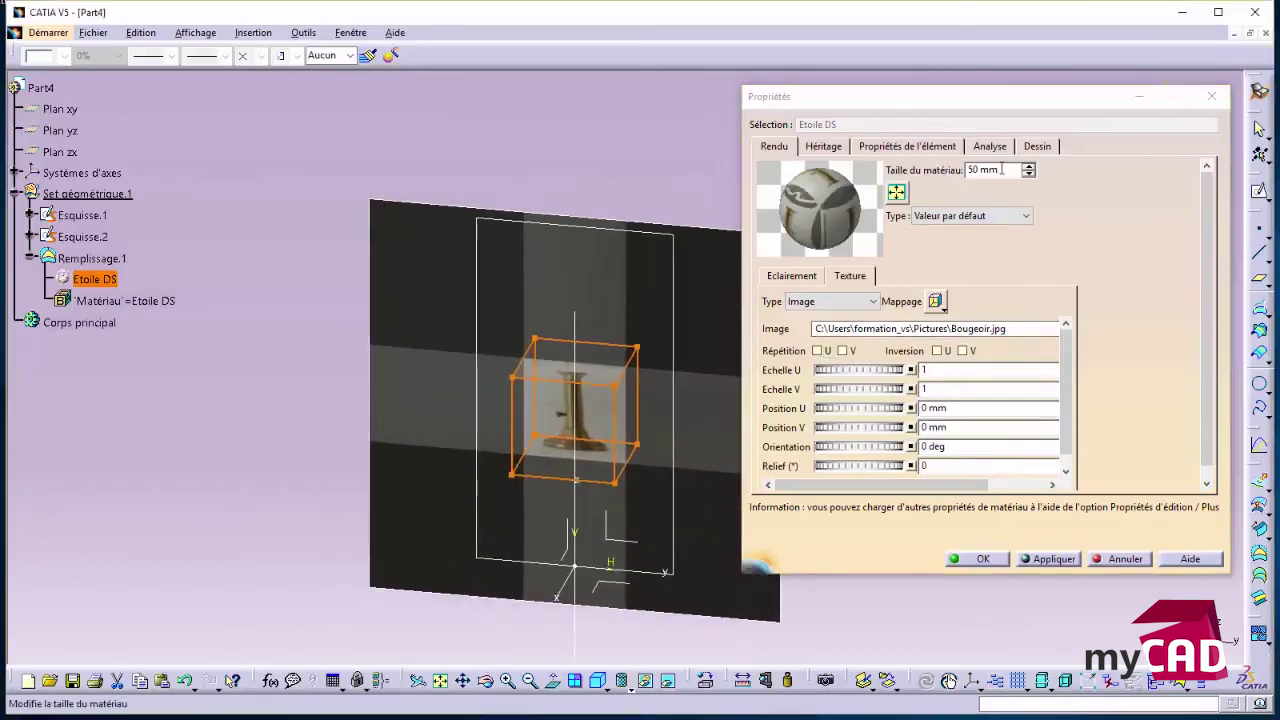
{"action": "left_click_drag", "start_coordinate": [1001, 169], "coordinate": [962, 178]}
{"action": "type", "text": "200"}
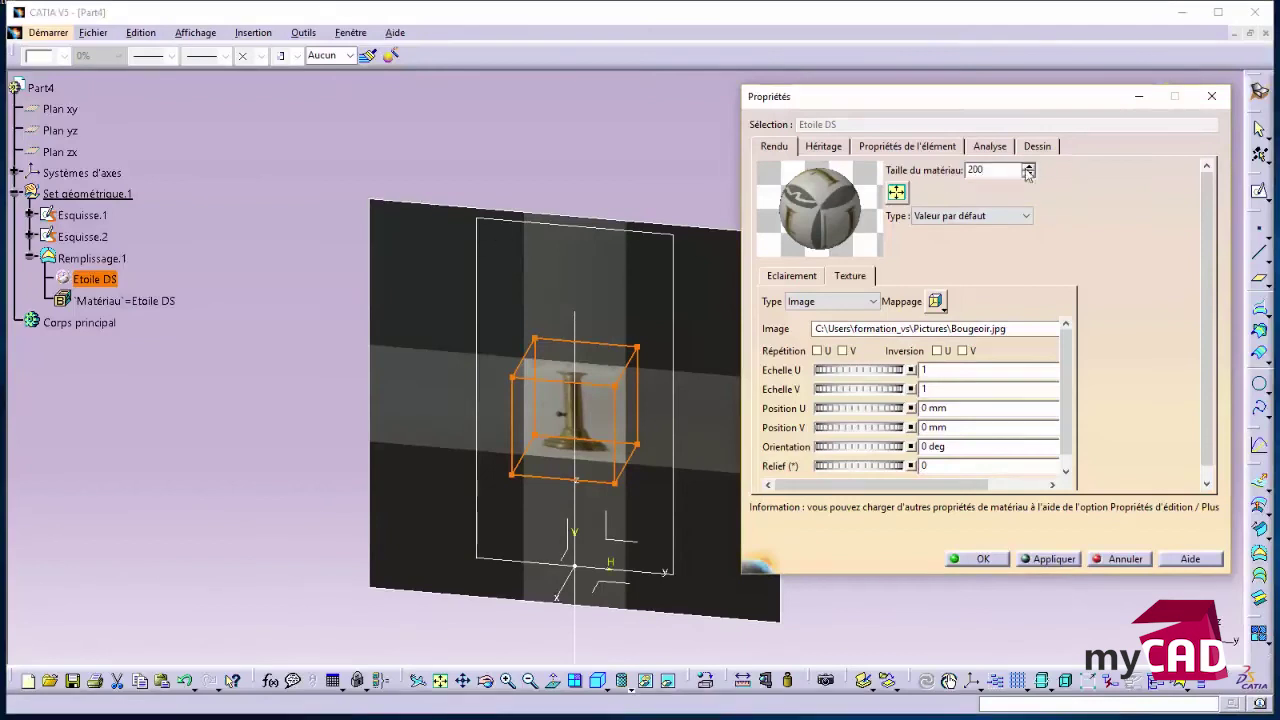
{"action": "left_click", "coordinate": [1068, 566]}
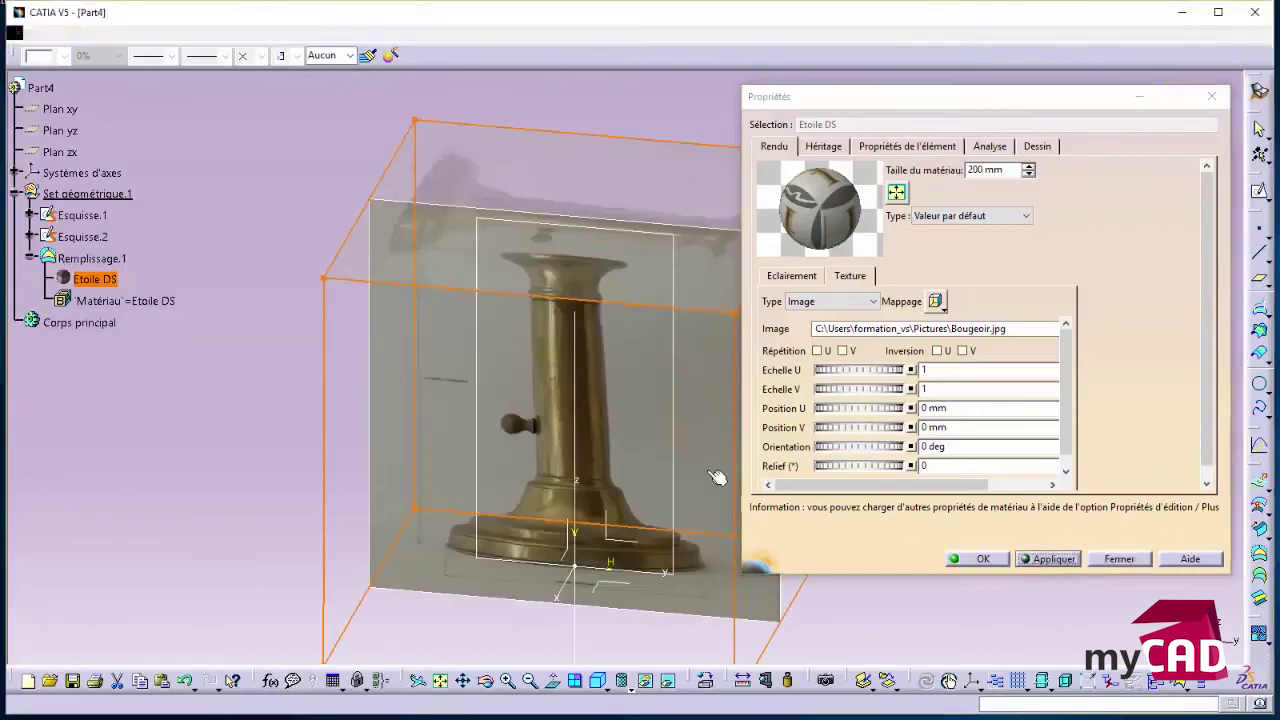
{"action": "mouse_move", "coordinate": [451, 370]}
{"action": "middle_mouse_down"}
{"action": "mouse_move", "coordinate": [614, 335]}
{"action": "mouse_move", "coordinate": [273, 304]}
{"action": "middle_mouse_up"}
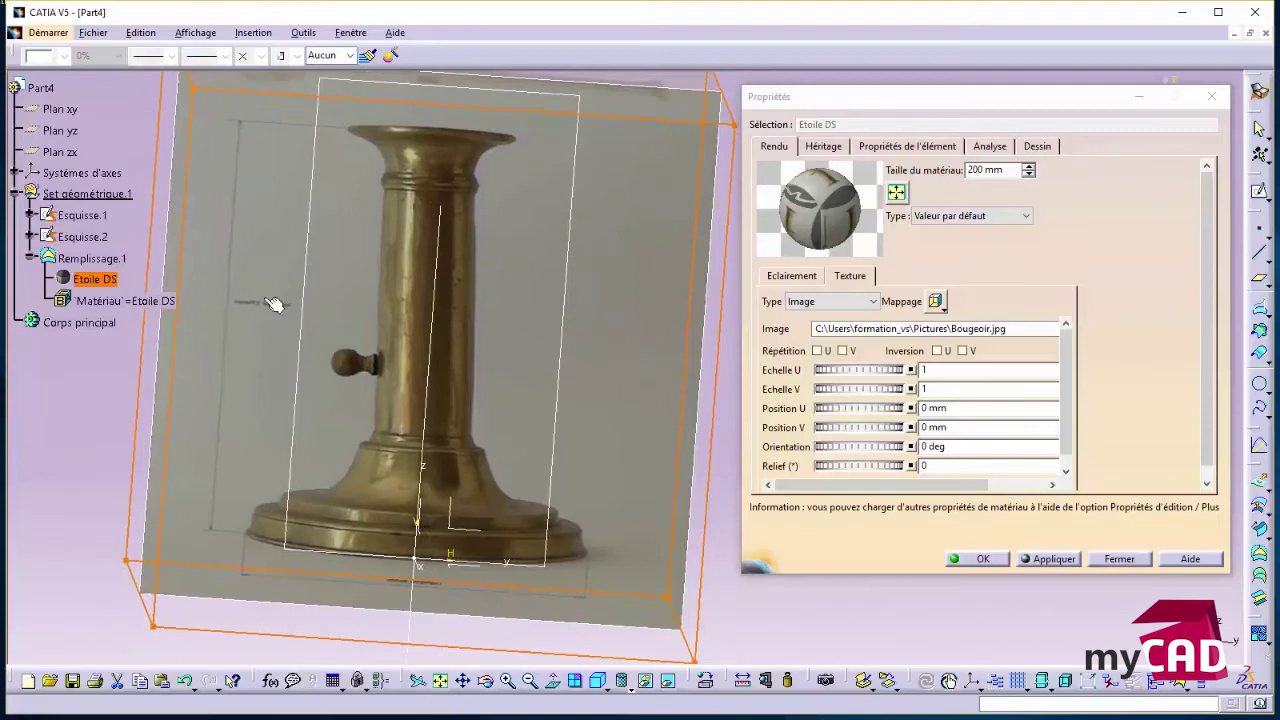
Toggle Inversion U on and back off, then open the Mappage type list.
{"action": "mouse_move", "coordinate": [412, 572]}
{"action": "middle_mouse_down"}
{"action": "mouse_move", "coordinate": [567, 472]}
{"action": "mouse_move", "coordinate": [590, 475]}
{"action": "middle_mouse_up"}
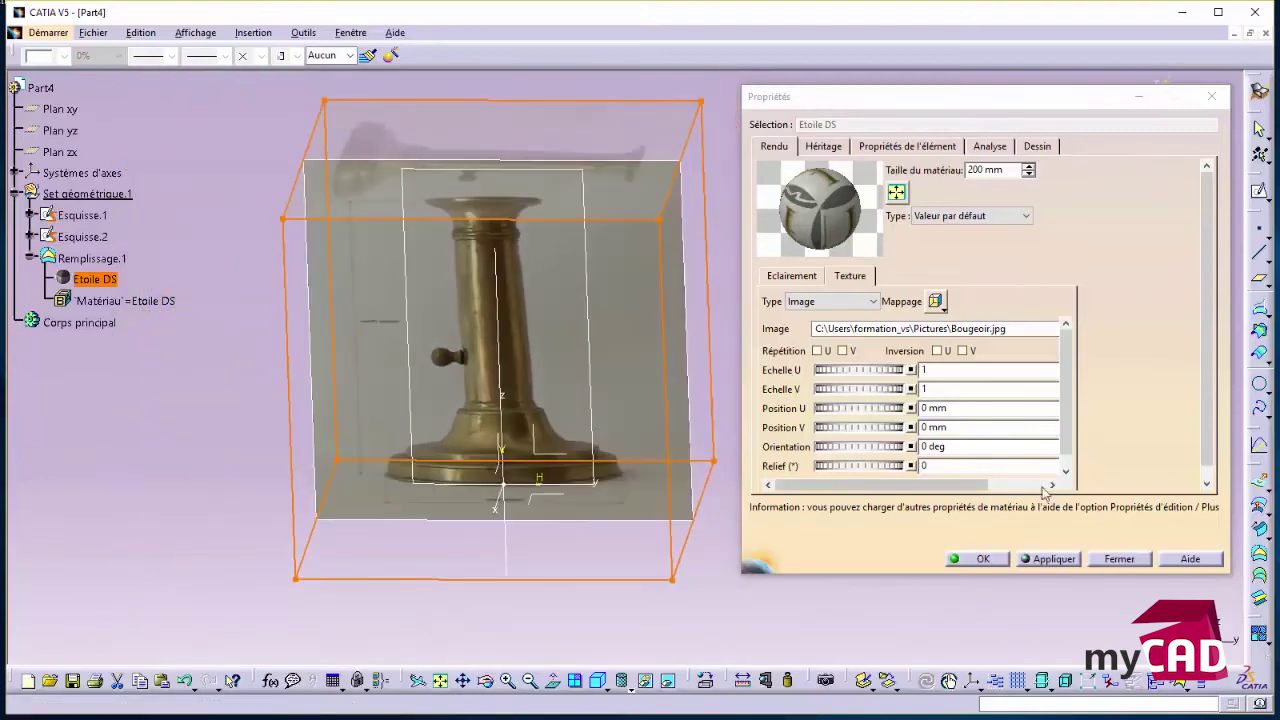
{"action": "left_click", "coordinate": [939, 352]}
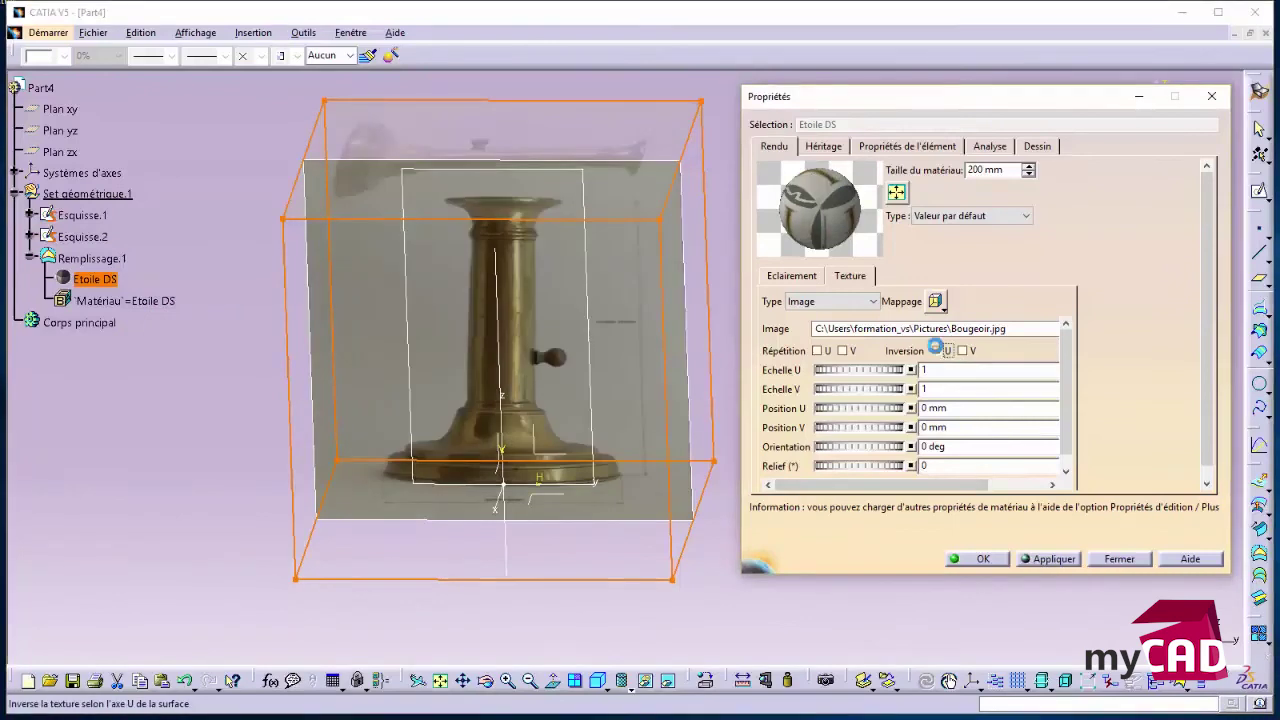
{"action": "left_click", "coordinate": [939, 351]}
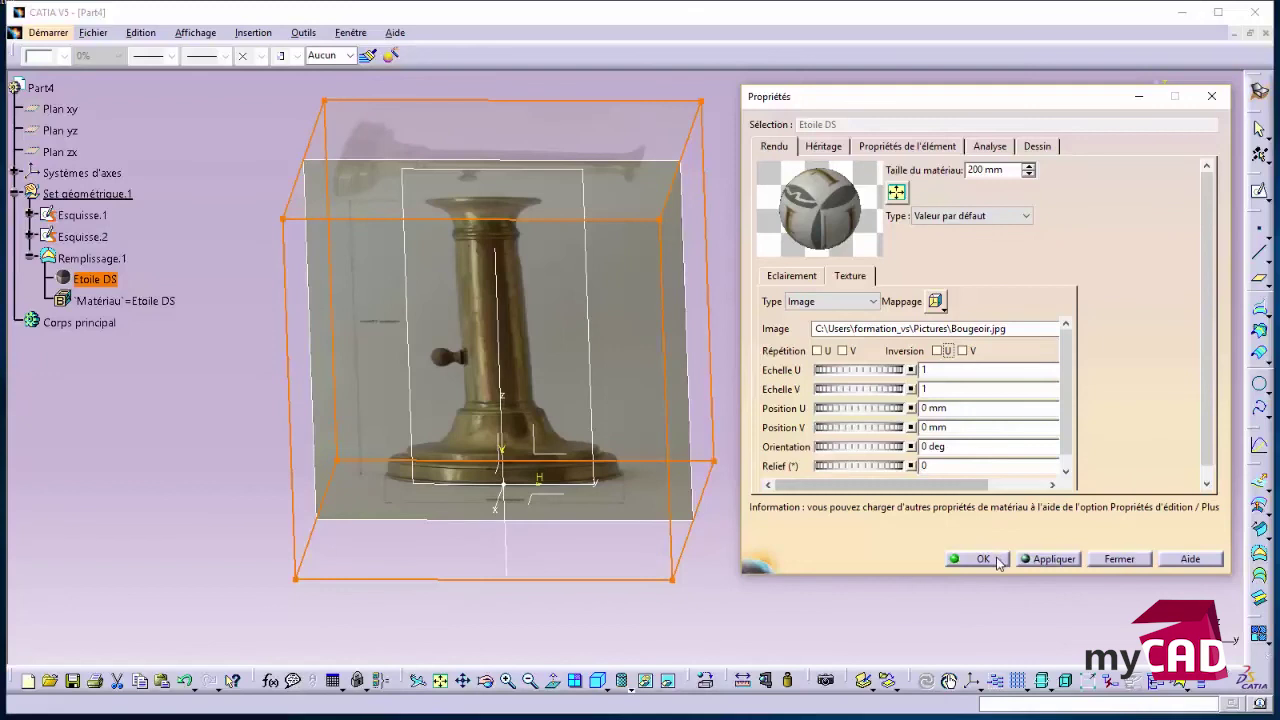
{"action": "mouse_move", "coordinate": [691, 414]}
{"action": "middle_mouse_down"}
{"action": "mouse_move", "coordinate": [560, 373]}
{"action": "mouse_move", "coordinate": [686, 371]}
{"action": "middle_mouse_up"}
{"action": "left_click", "coordinate": [935, 301]}
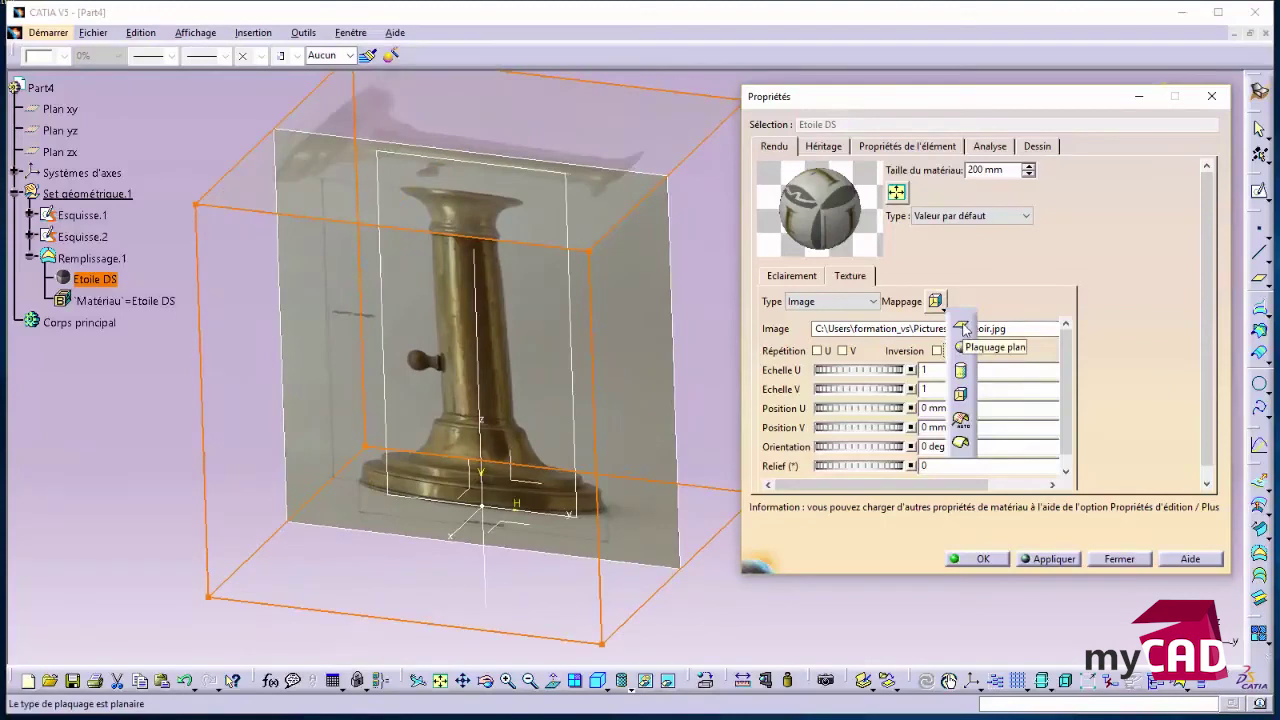
Switch the texture to Plaquage plan mapping, confirm, and select Etoile DS.
{"action": "left_click", "coordinate": [963, 330]}
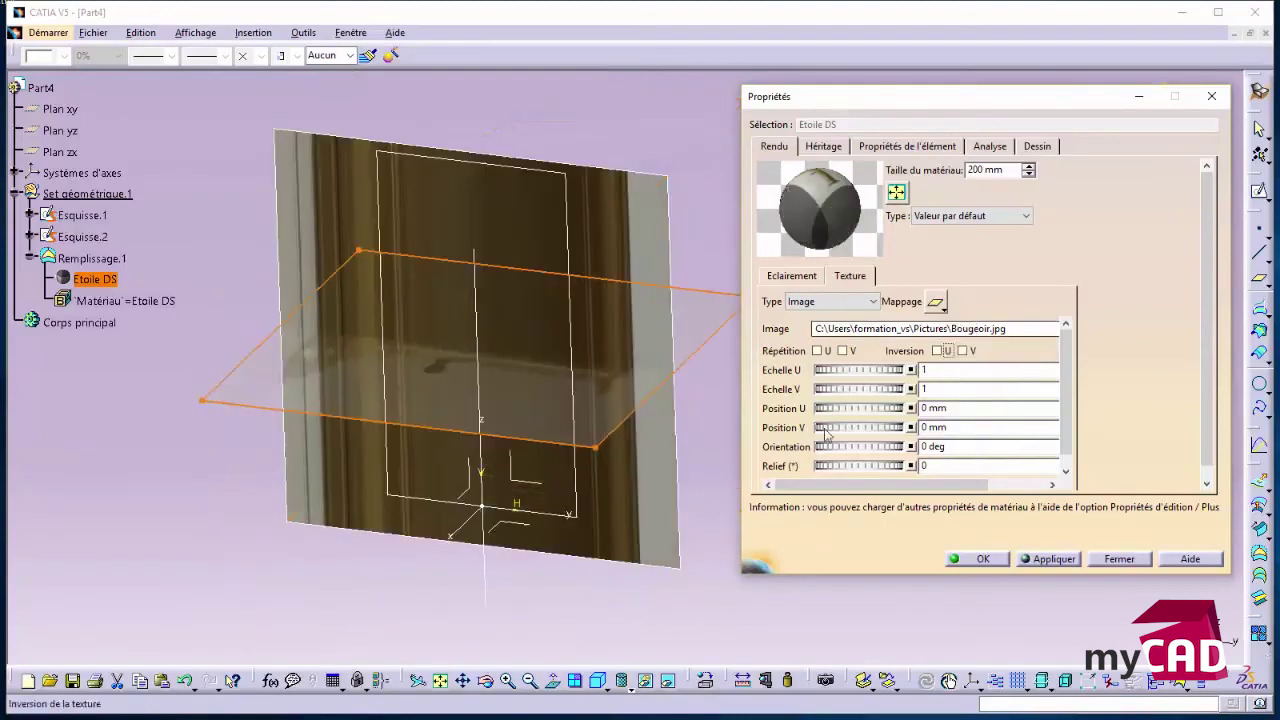
{"action": "left_click", "coordinate": [990, 559]}
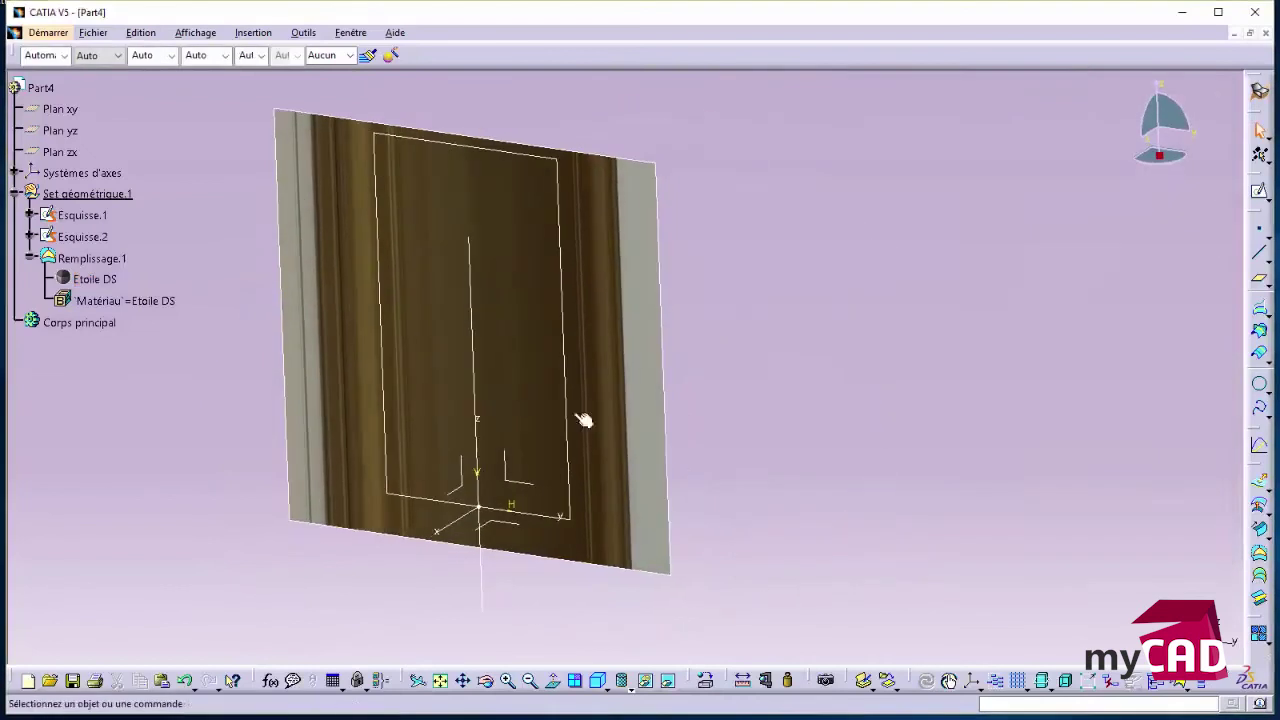
{"action": "left_click", "coordinate": [92, 279]}
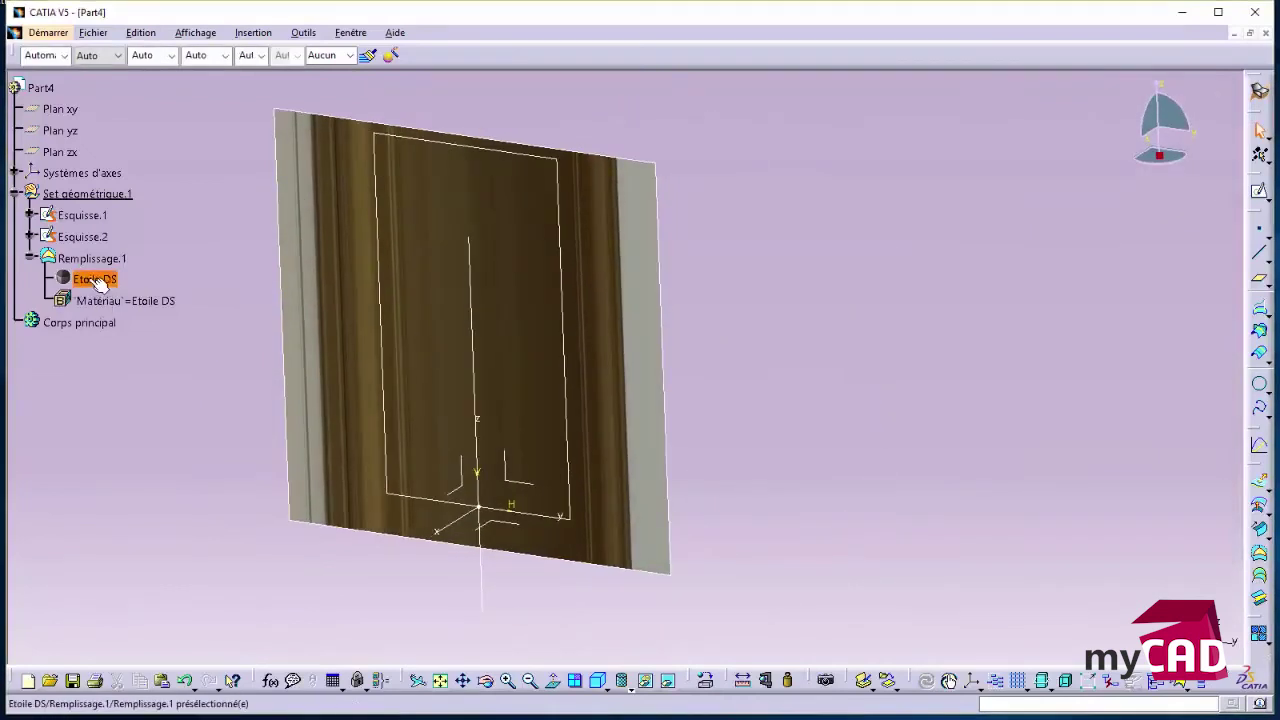
{"action": "middle_click_drag", "start_coordinate": [771, 354], "coordinate": [717, 370]}
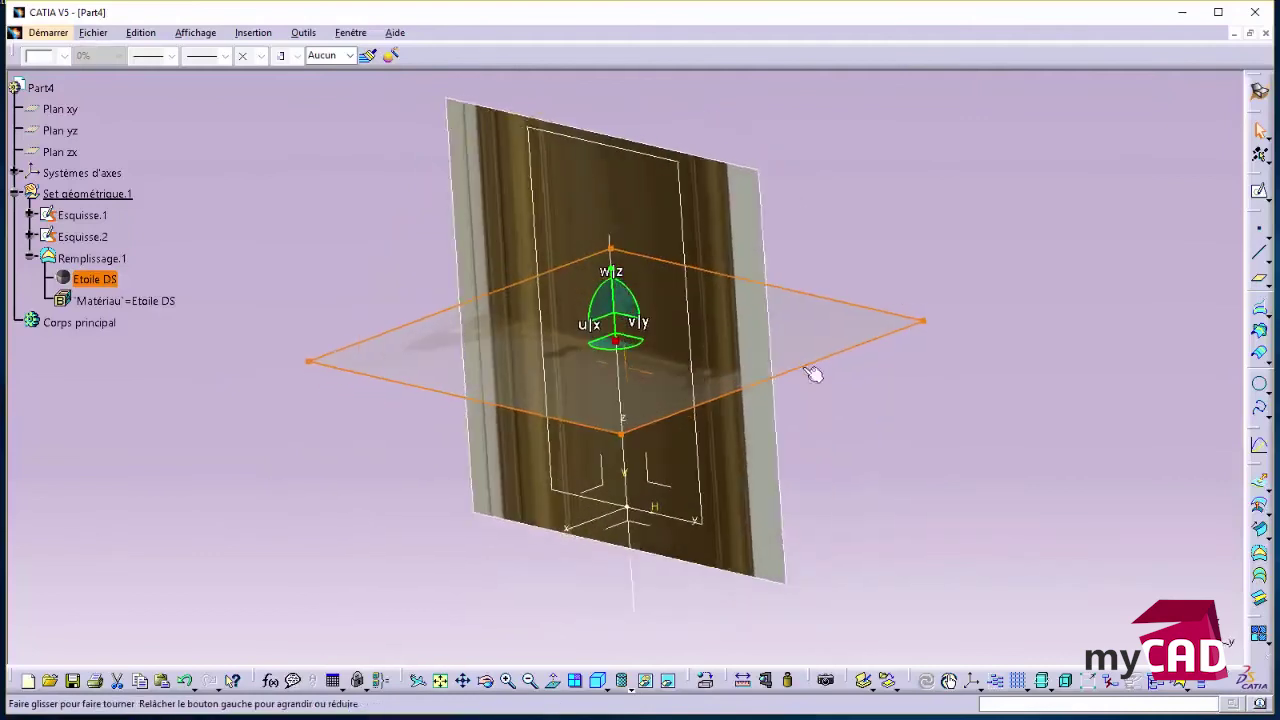
{"action": "middle_click_drag", "start_coordinate": [717, 370], "coordinate": [814, 371]}
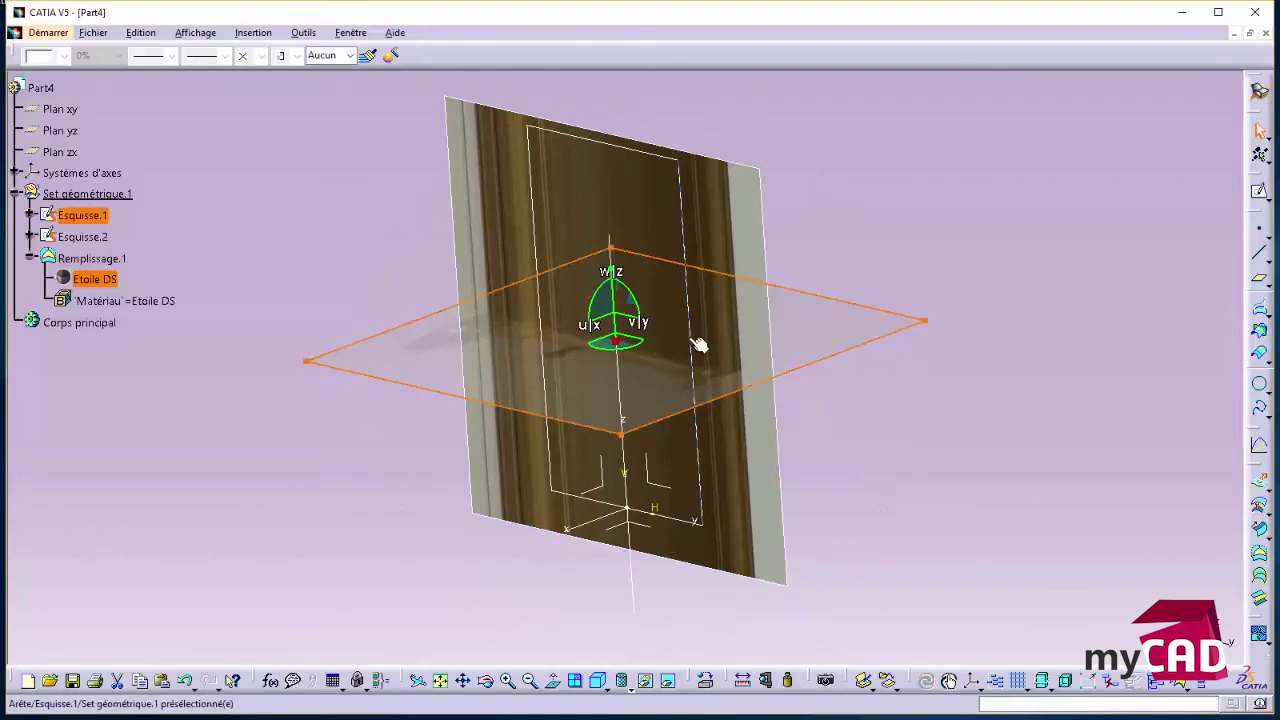
{"action": "mouse_move", "coordinate": [670, 390]}
{"action": "middle_mouse_down"}
{"action": "mouse_move", "coordinate": [363, 386]}
{"action": "mouse_move", "coordinate": [357, 373]}
{"action": "middle_mouse_up"}
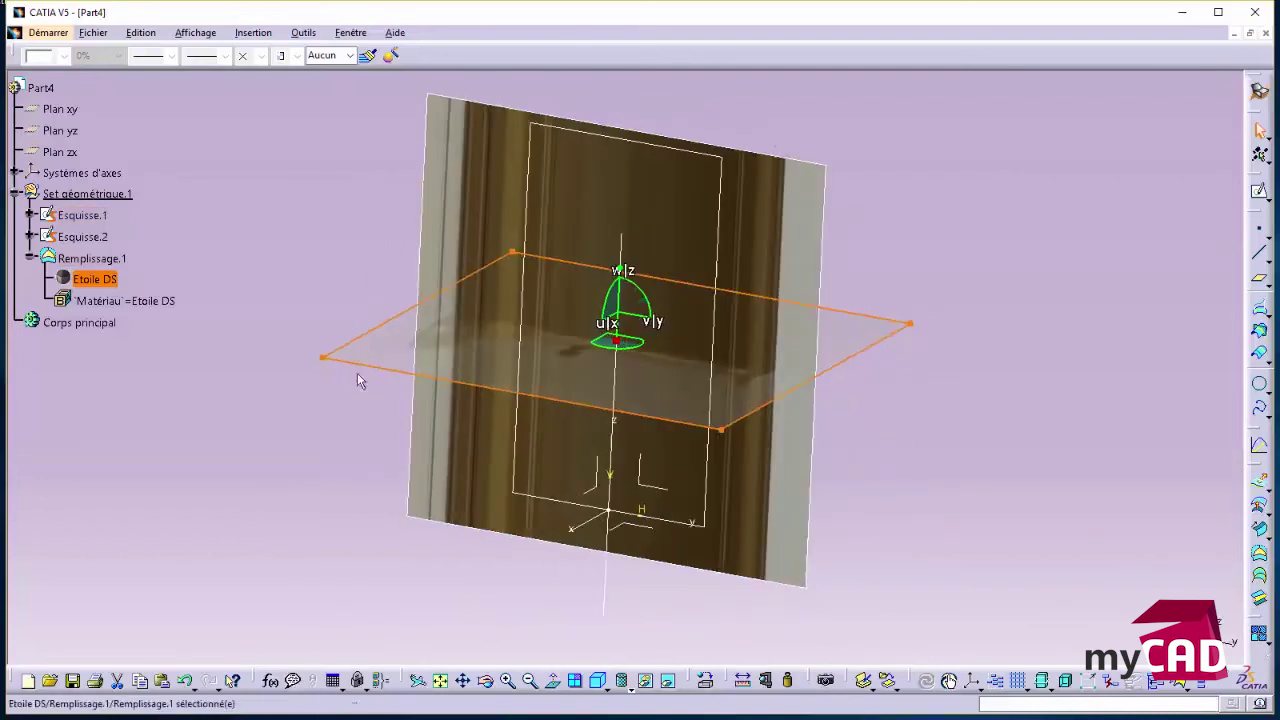
Edit the compass to rotate the photo 90° about Y and 90° about W, upright.
{"action": "right_click", "coordinate": [617, 340]}
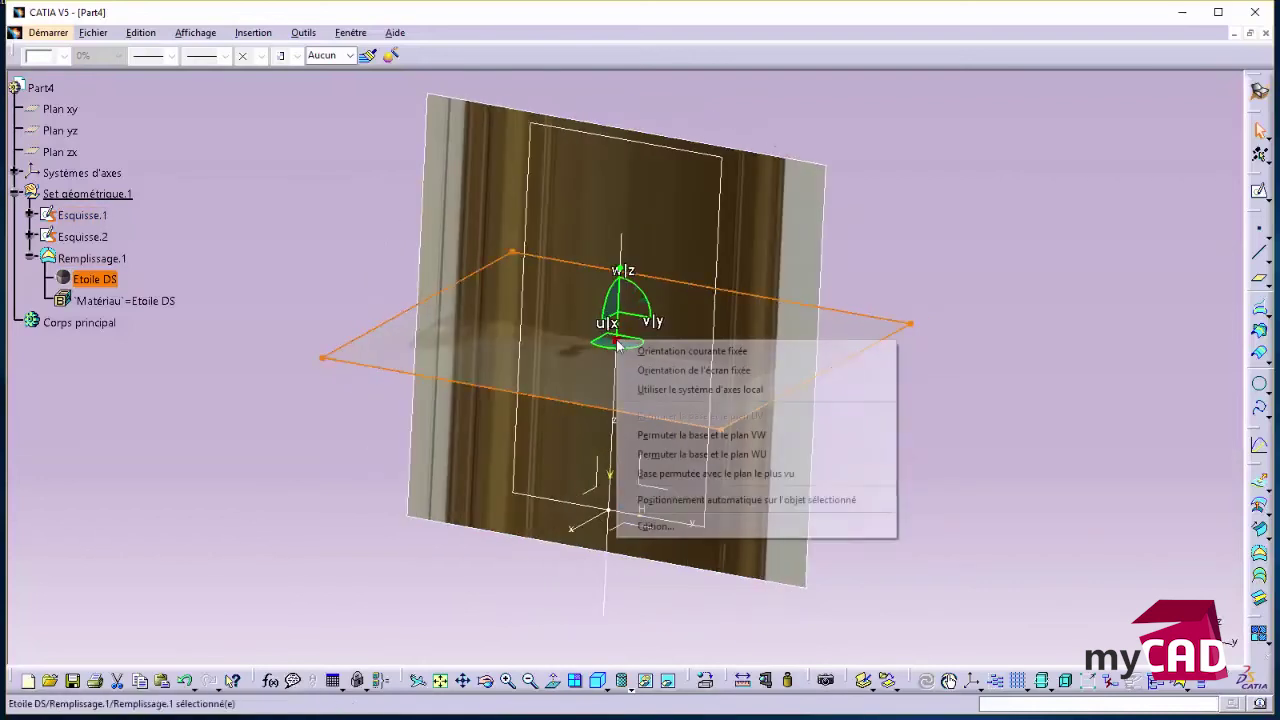
{"action": "left_click", "coordinate": [686, 529]}
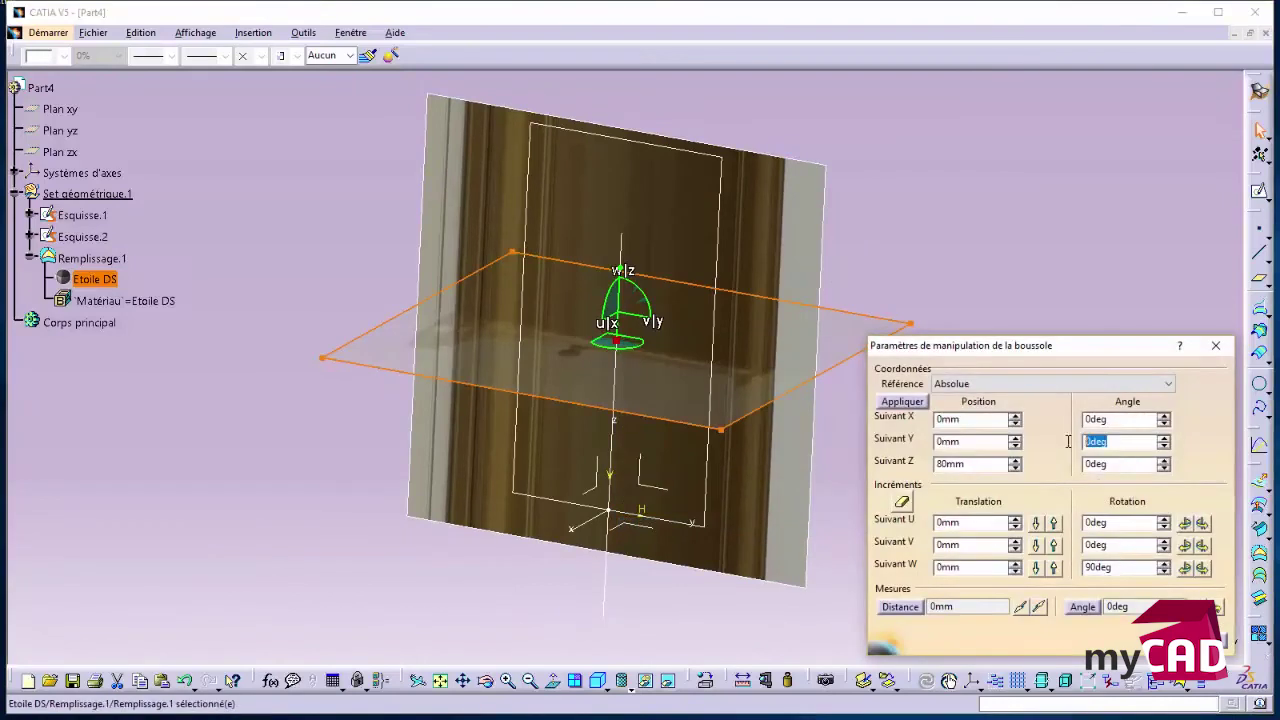
{"action": "left_click", "coordinate": [1086, 444]}
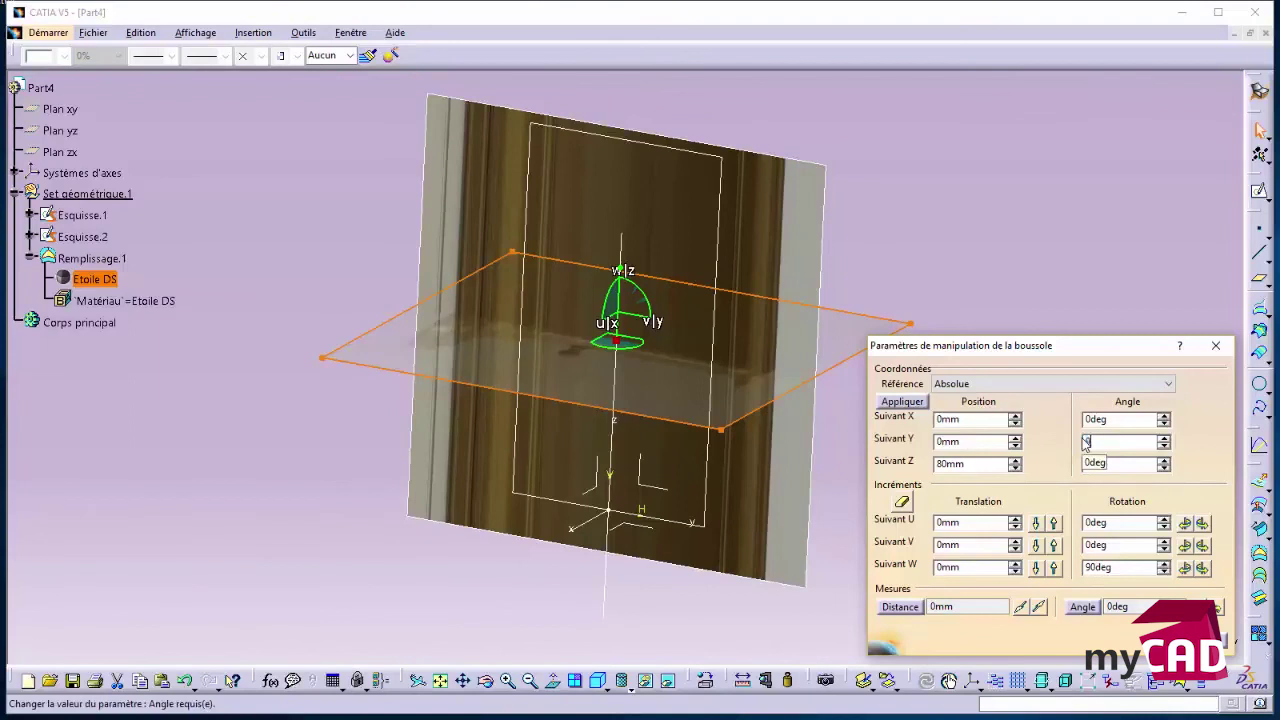
{"action": "type", "text": "90"}
{"action": "left_click", "coordinate": [902, 401]}
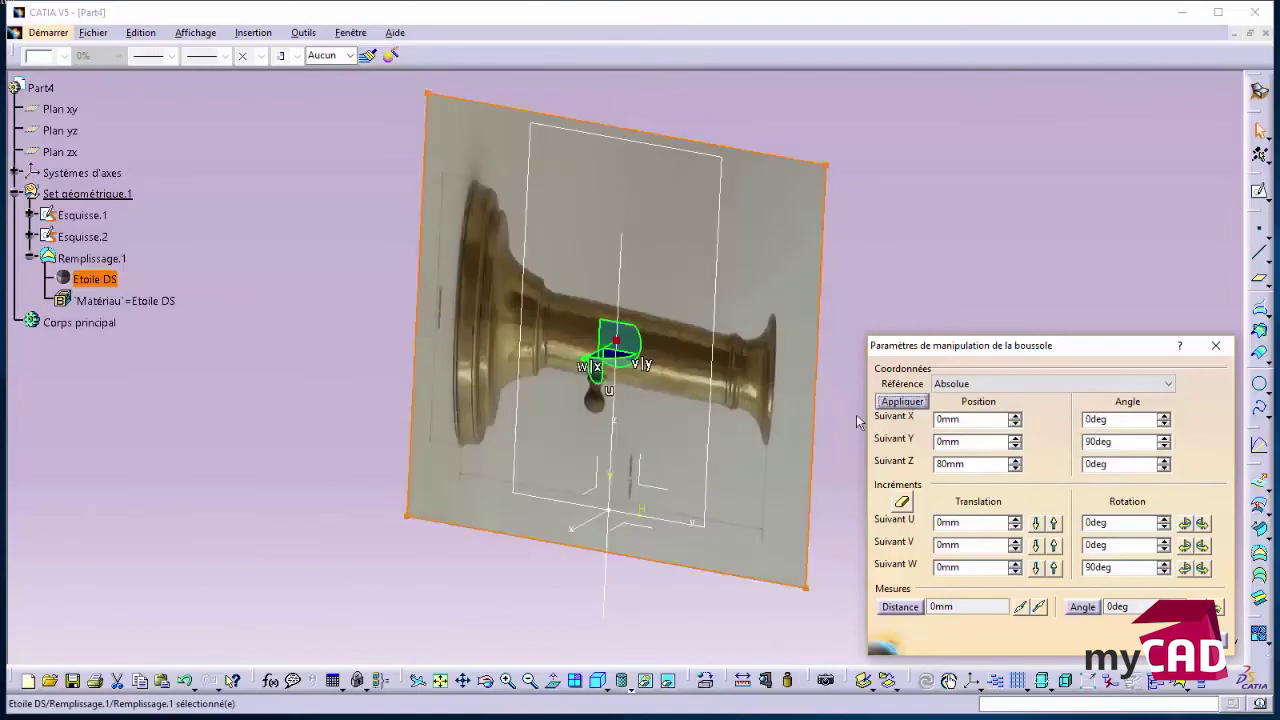
{"action": "mouse_move", "coordinate": [704, 430]}
{"action": "middle_mouse_down"}
{"action": "mouse_move", "coordinate": [566, 438]}
{"action": "mouse_move", "coordinate": [628, 366]}
{"action": "middle_mouse_up"}
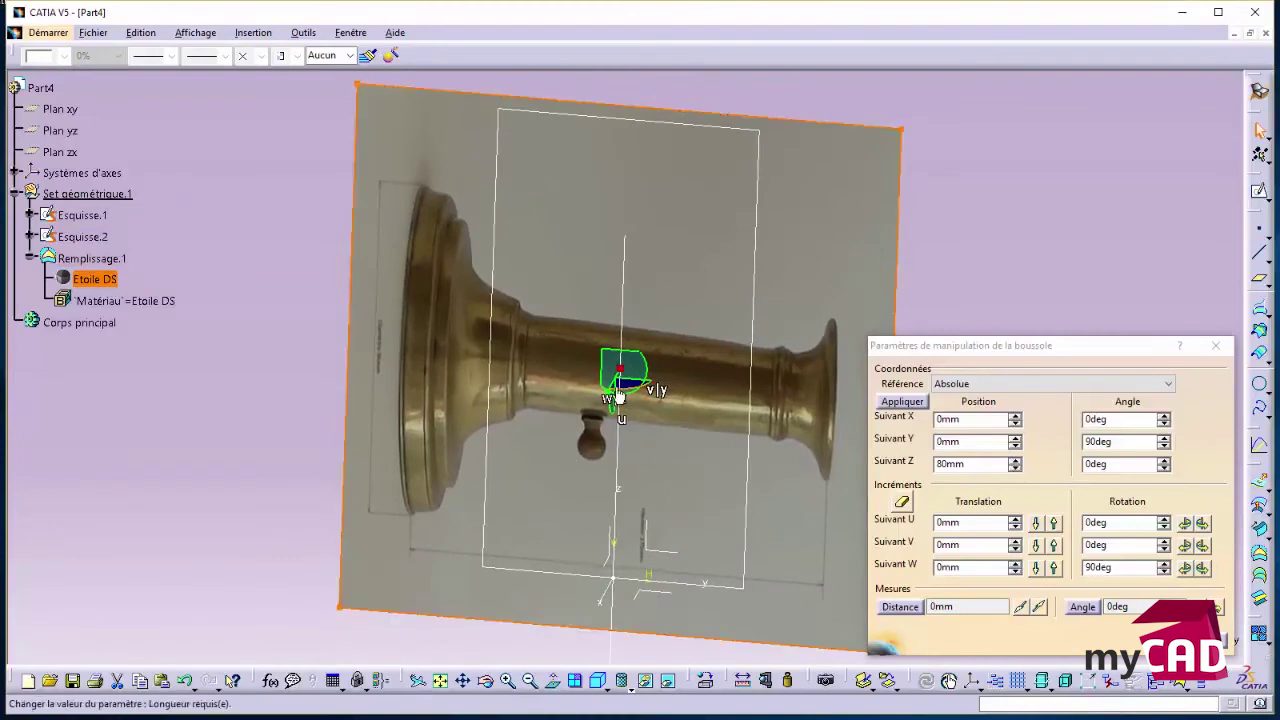
{"action": "left_click", "coordinate": [1202, 567]}
{"action": "left_click", "coordinate": [775, 354]}
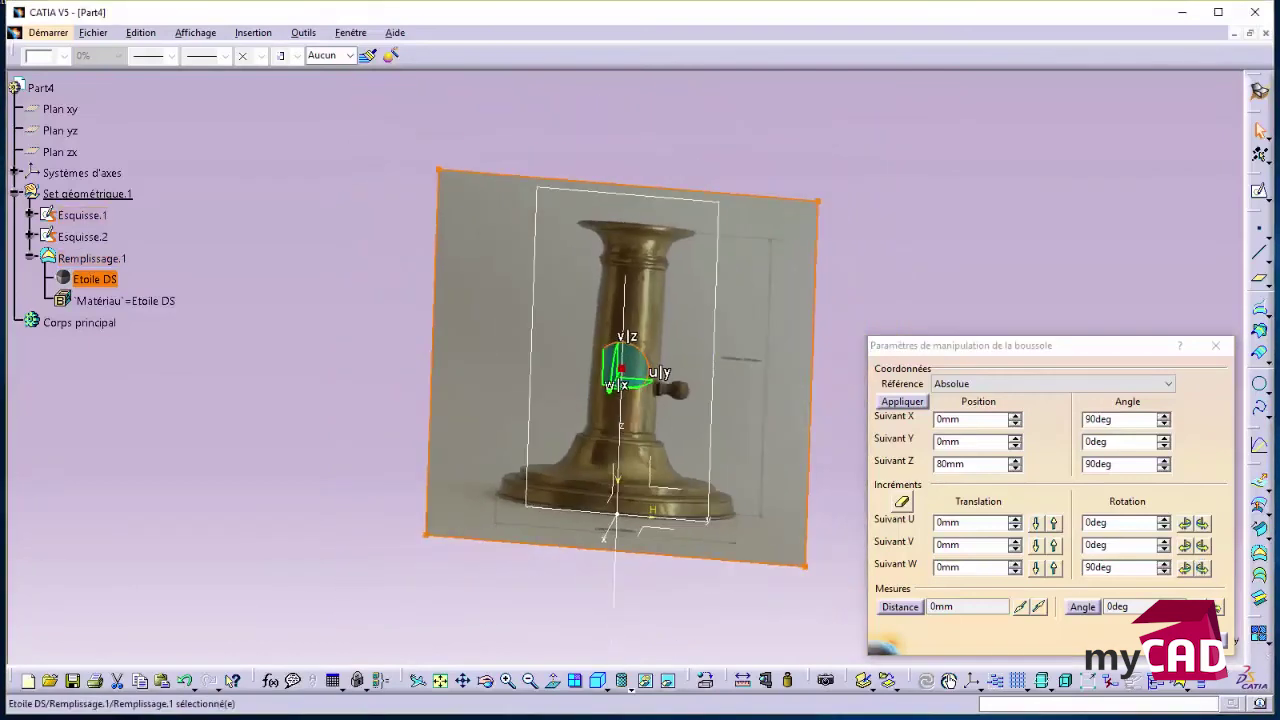
{"action": "mouse_move", "coordinate": [808, 480]}
{"action": "middle_mouse_down"}
{"action": "mouse_move", "coordinate": [632, 493]}
{"action": "mouse_move", "coordinate": [637, 511]}
{"action": "middle_mouse_up"}
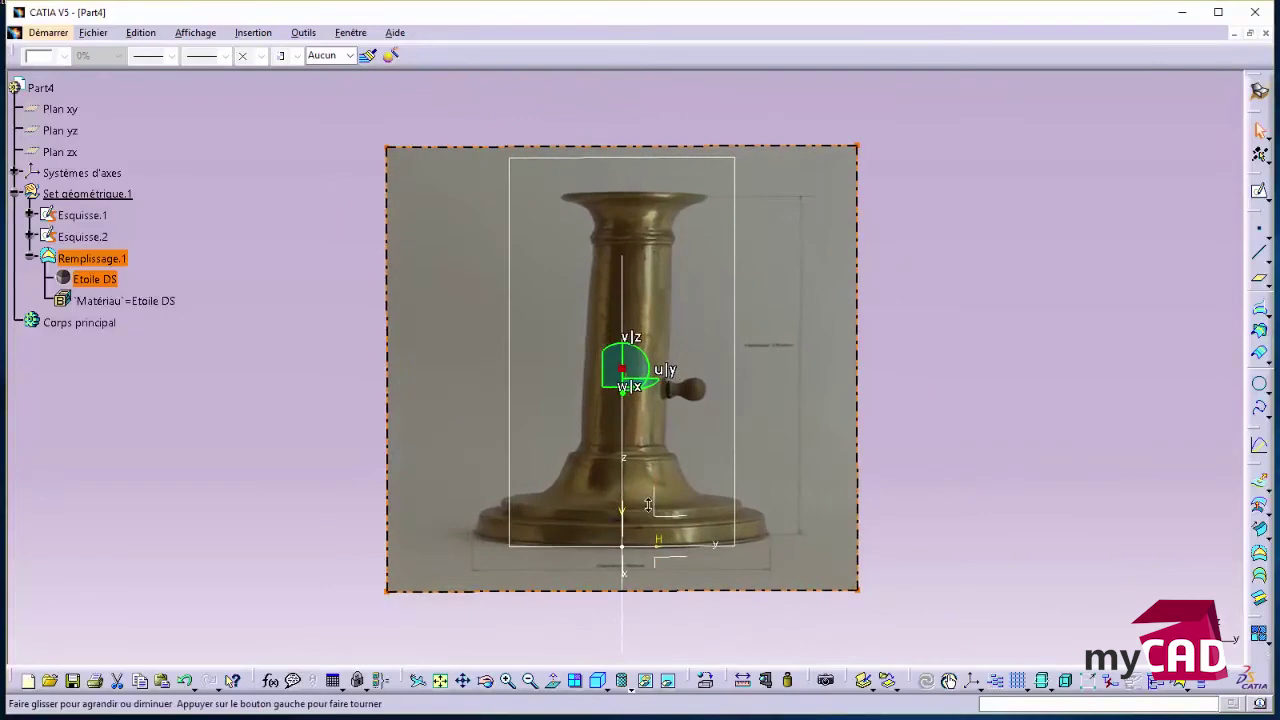
{"action": "left_click", "coordinate": [1003, 421]}
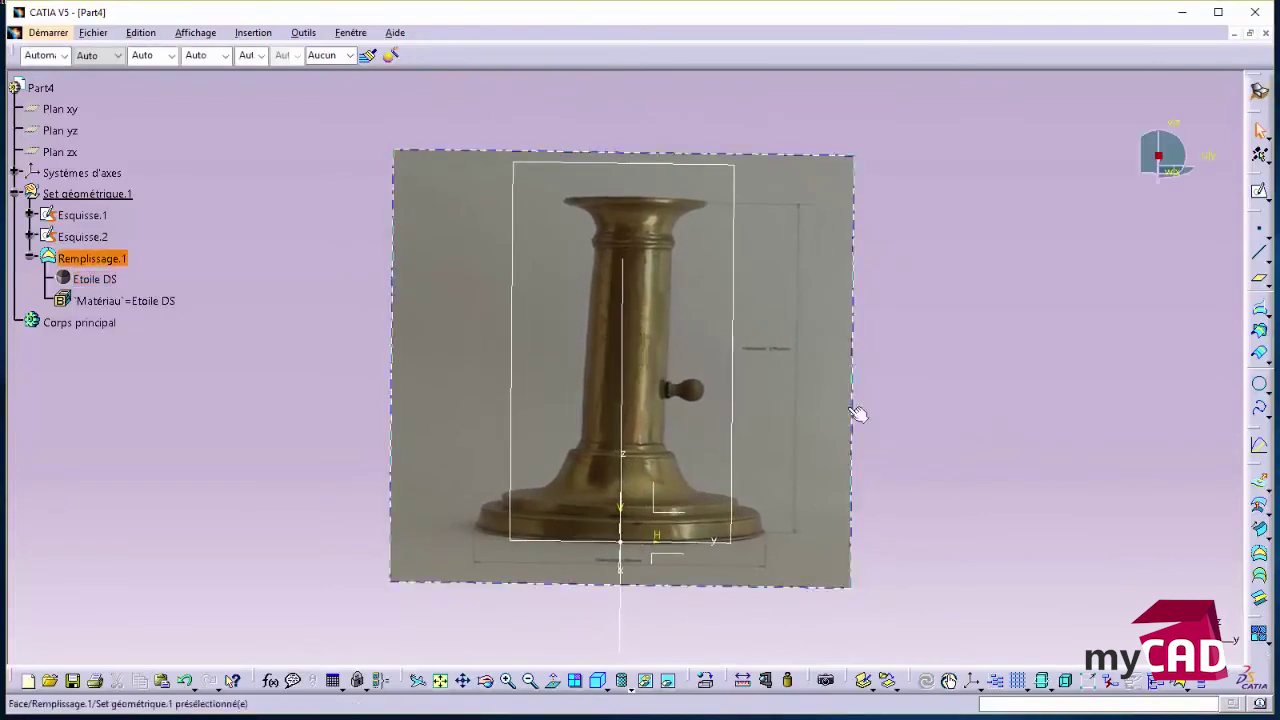
{"action": "middle_click_drag", "start_coordinate": [857, 417], "coordinate": [868, 400]}
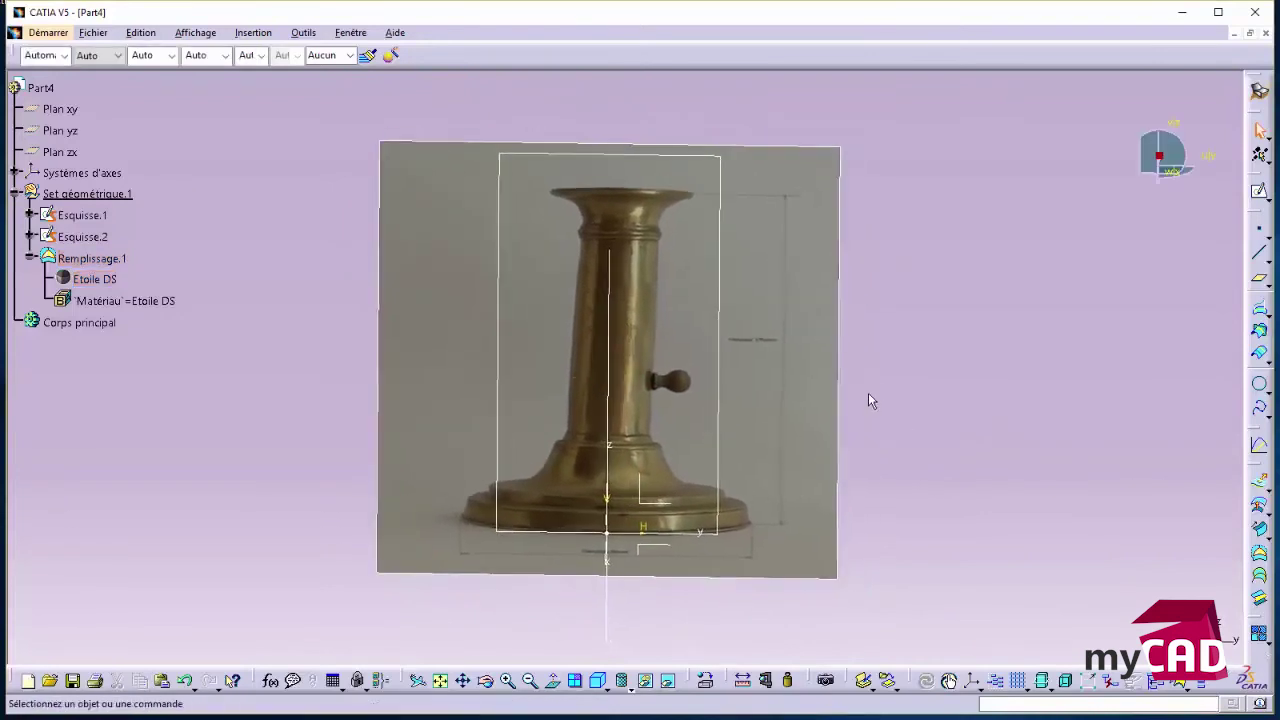
{"action": "left_click", "coordinate": [100, 281]}
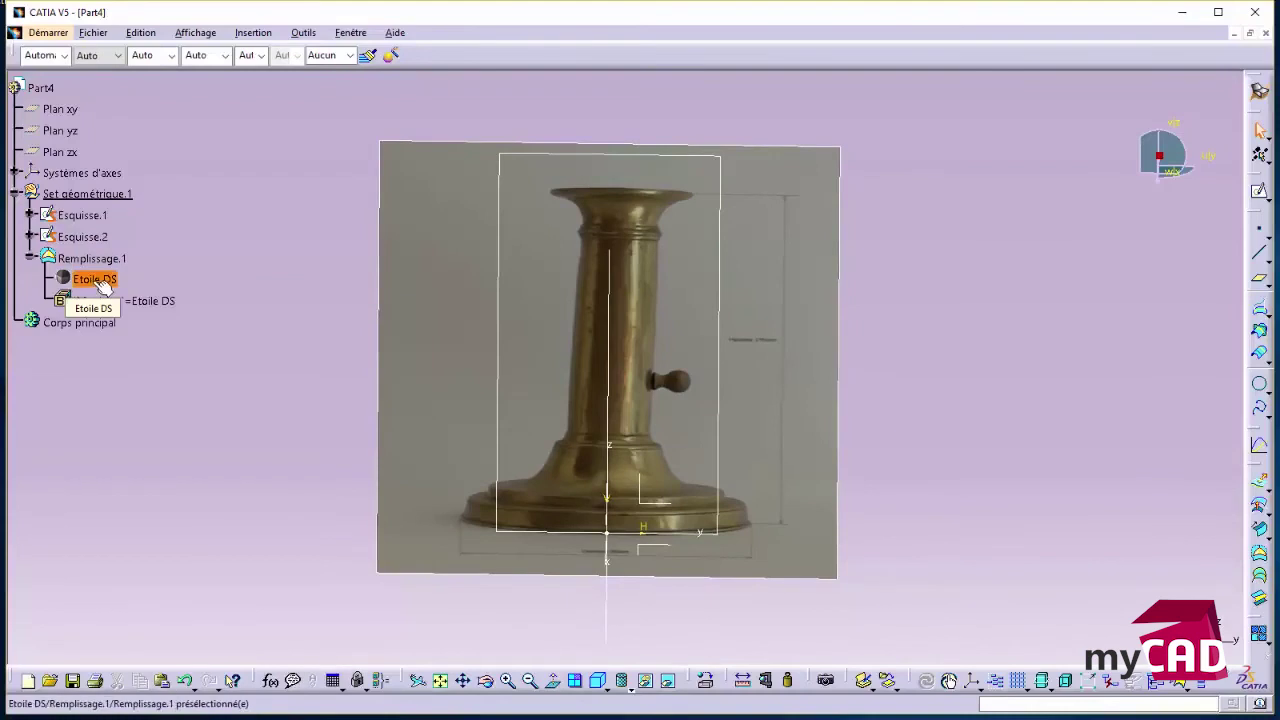
{"action": "left_click", "coordinate": [104, 284]}
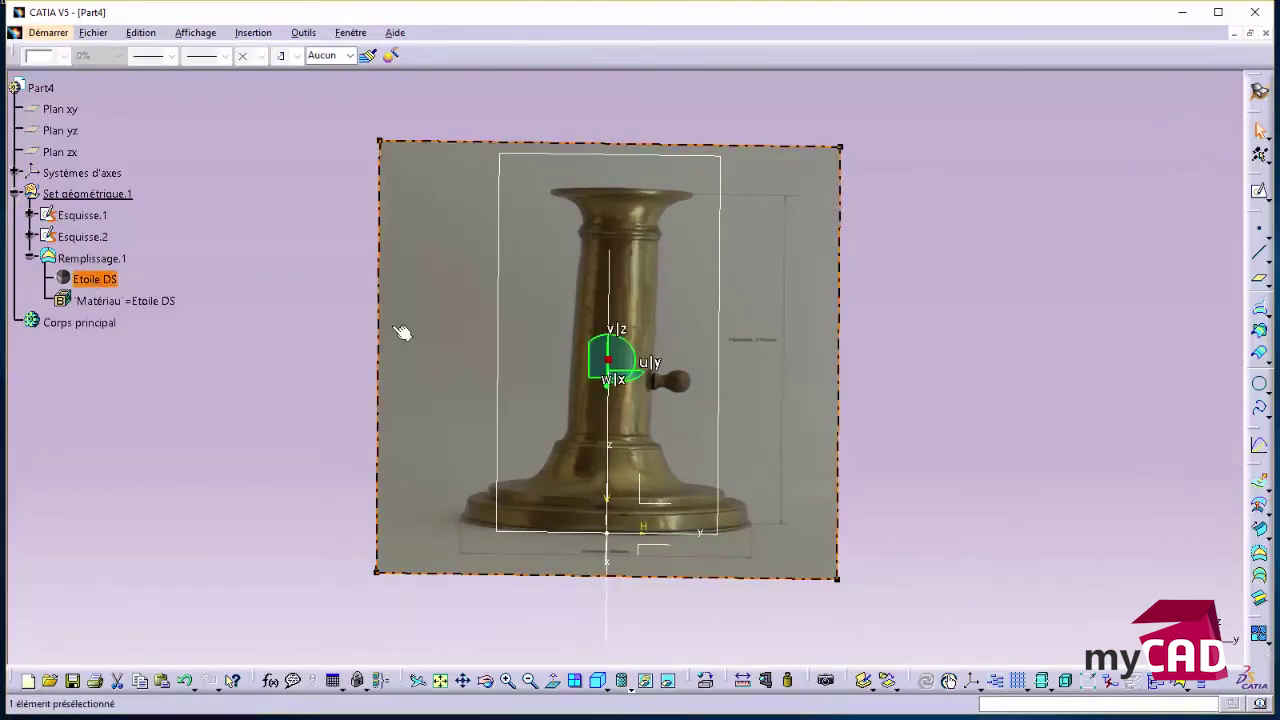
Open the Etoile DS material properties and zoom onto the candlestick photo.
{"action": "double_click", "coordinate": [95, 280]}
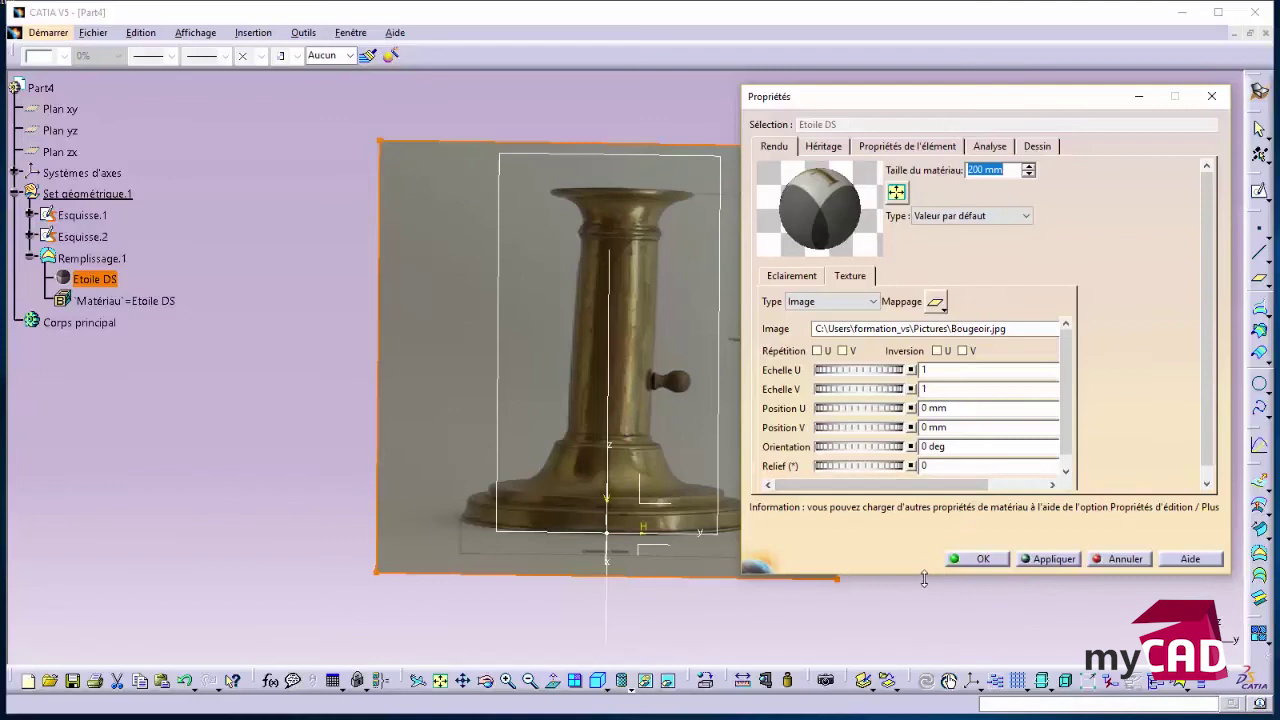
{"action": "left_click_drag", "start_coordinate": [924, 576], "coordinate": [924, 645]}
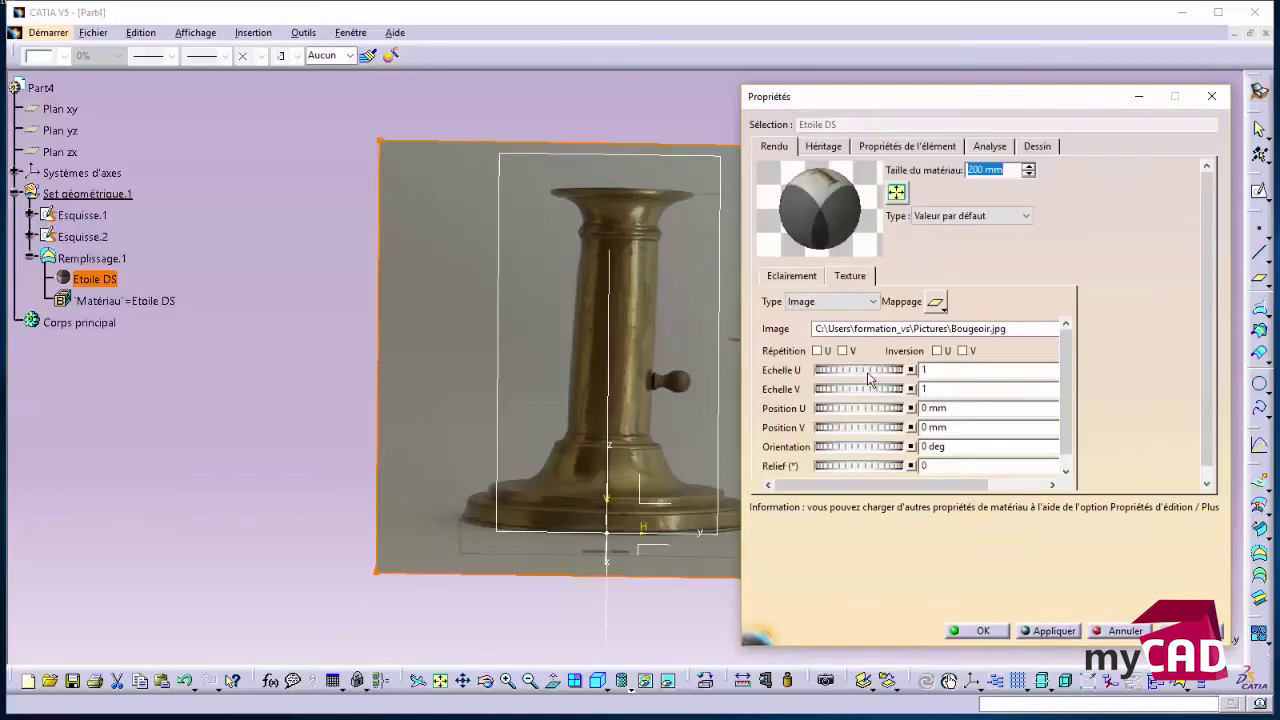
{"action": "middle_click_drag", "start_coordinate": [680, 400], "coordinate": [588, 400], "text": "ctrl"}
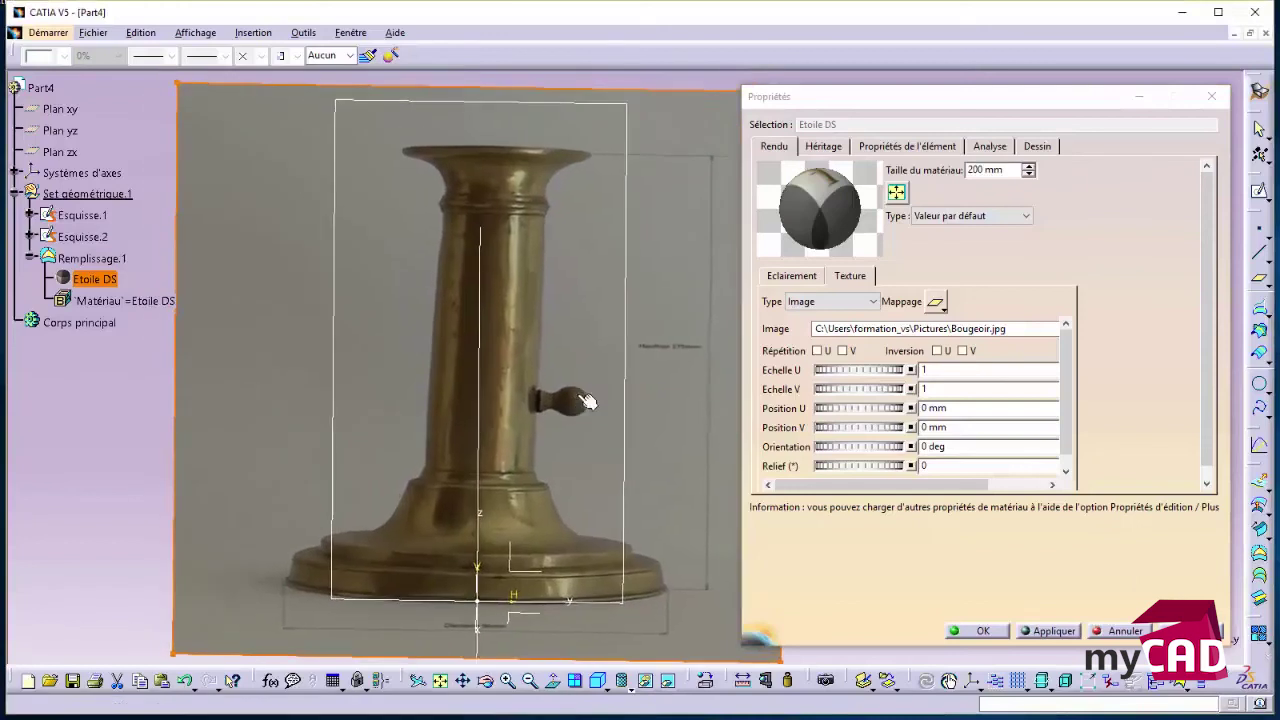
{"action": "middle_click_drag", "start_coordinate": [570, 475], "coordinate": [560, 432]}
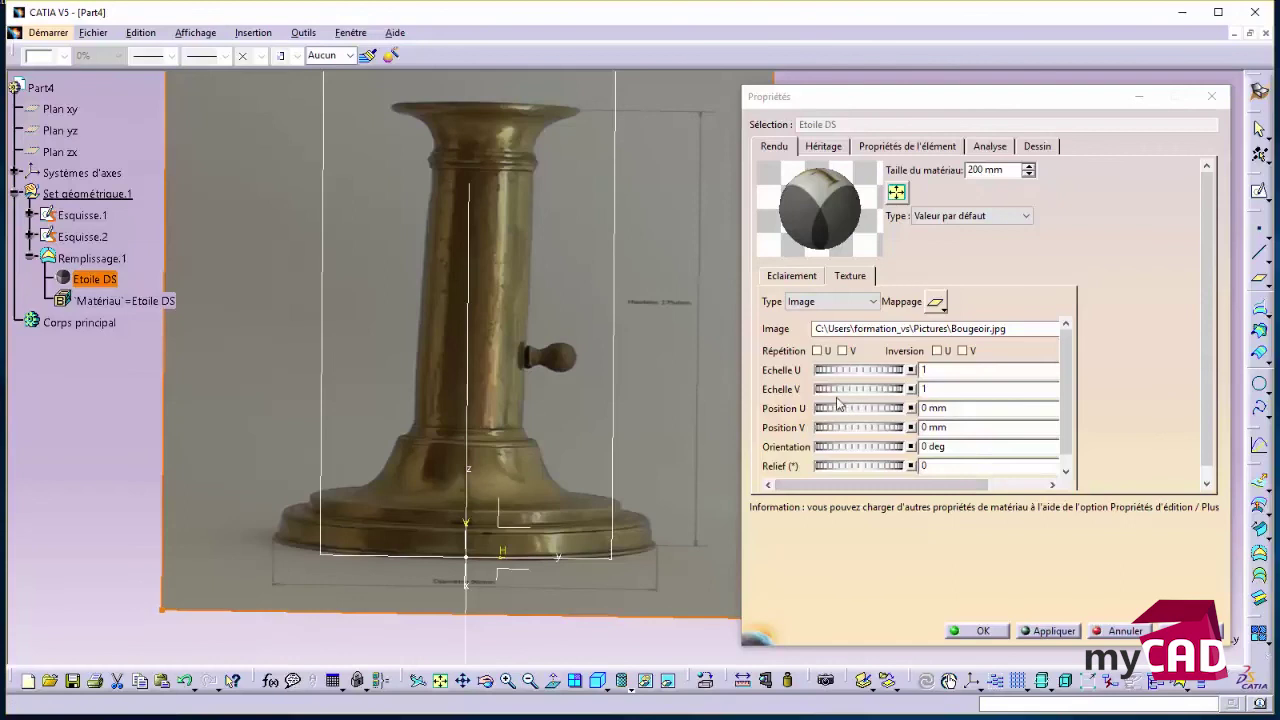
{"action": "left_click", "coordinate": [873, 393]}
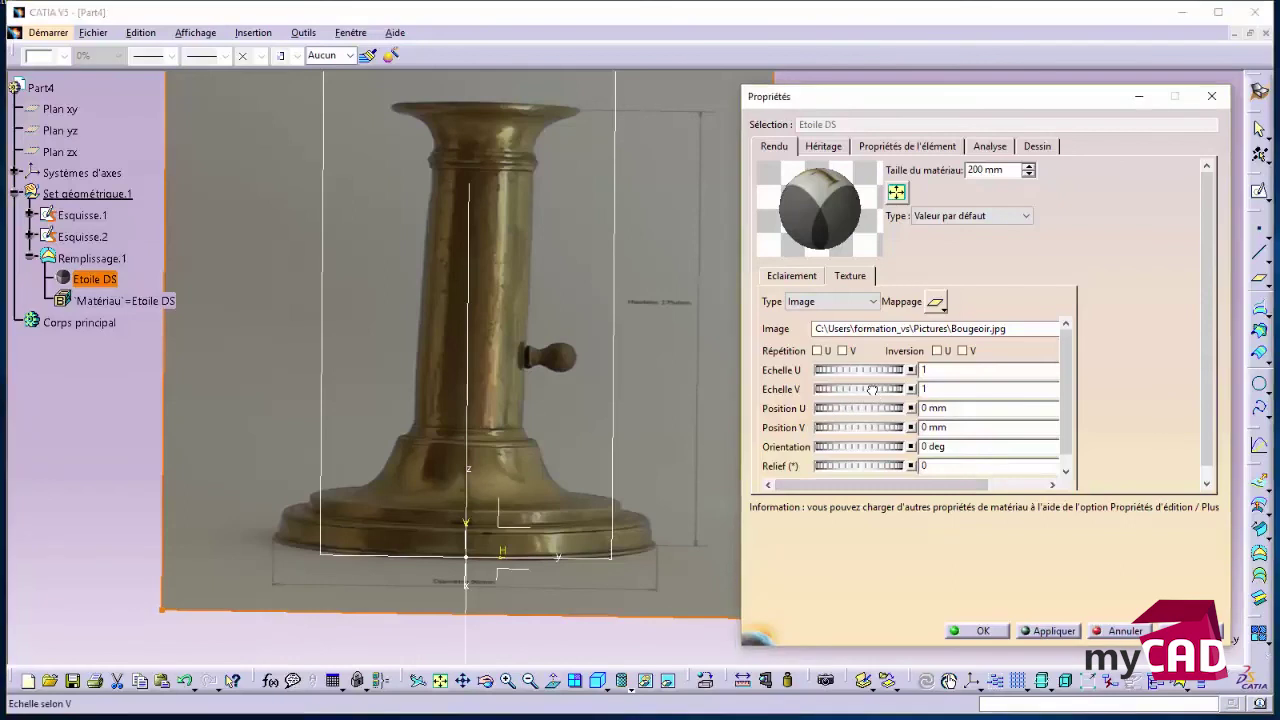
Shift the photo along U and tilt it about -2.203° to centre the candlestick on the axis.
{"action": "left_click_drag", "start_coordinate": [873, 408], "coordinate": [999, 408]}
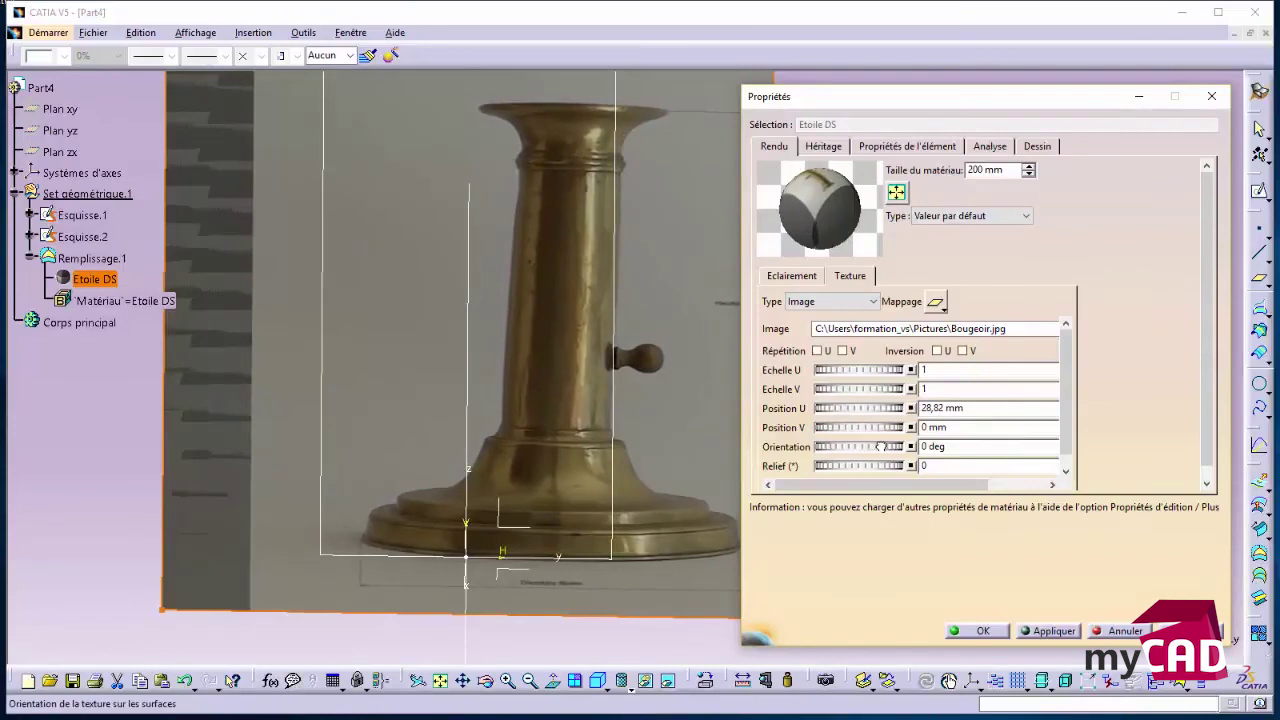
{"action": "left_click_drag", "start_coordinate": [880, 446], "coordinate": [620, 432]}
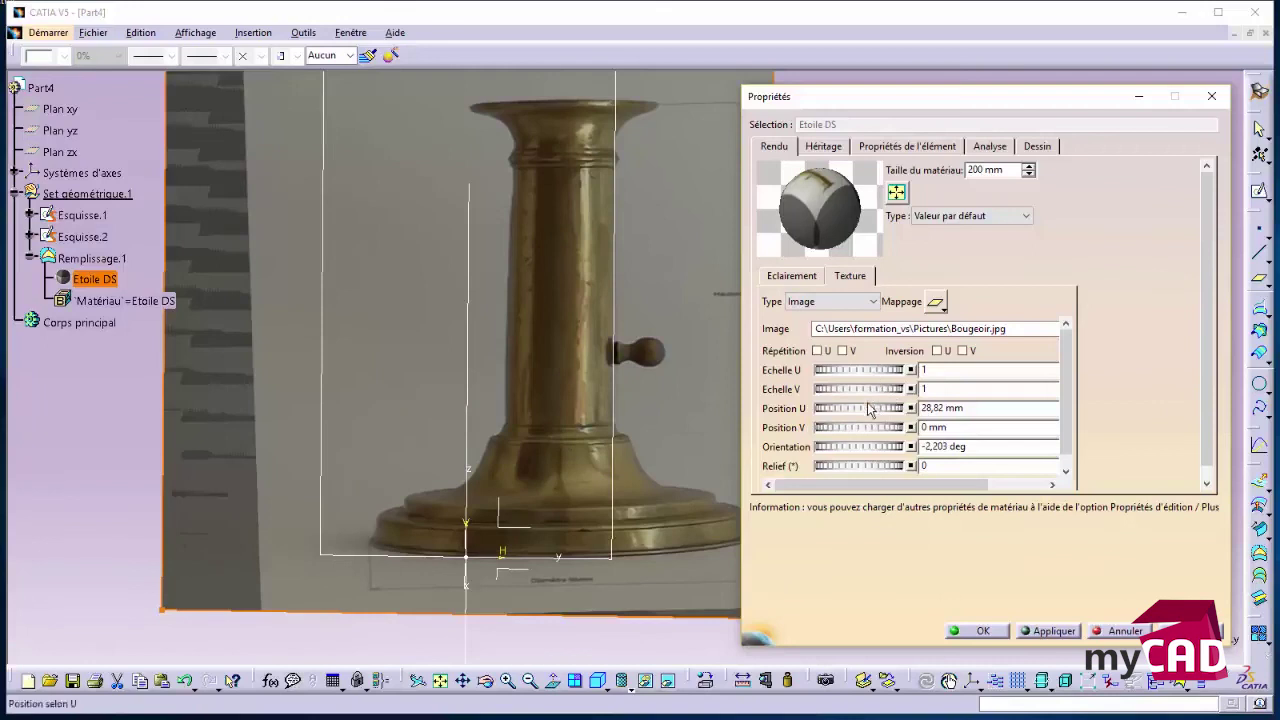
{"action": "left_click_drag", "start_coordinate": [866, 408], "coordinate": [746, 405]}
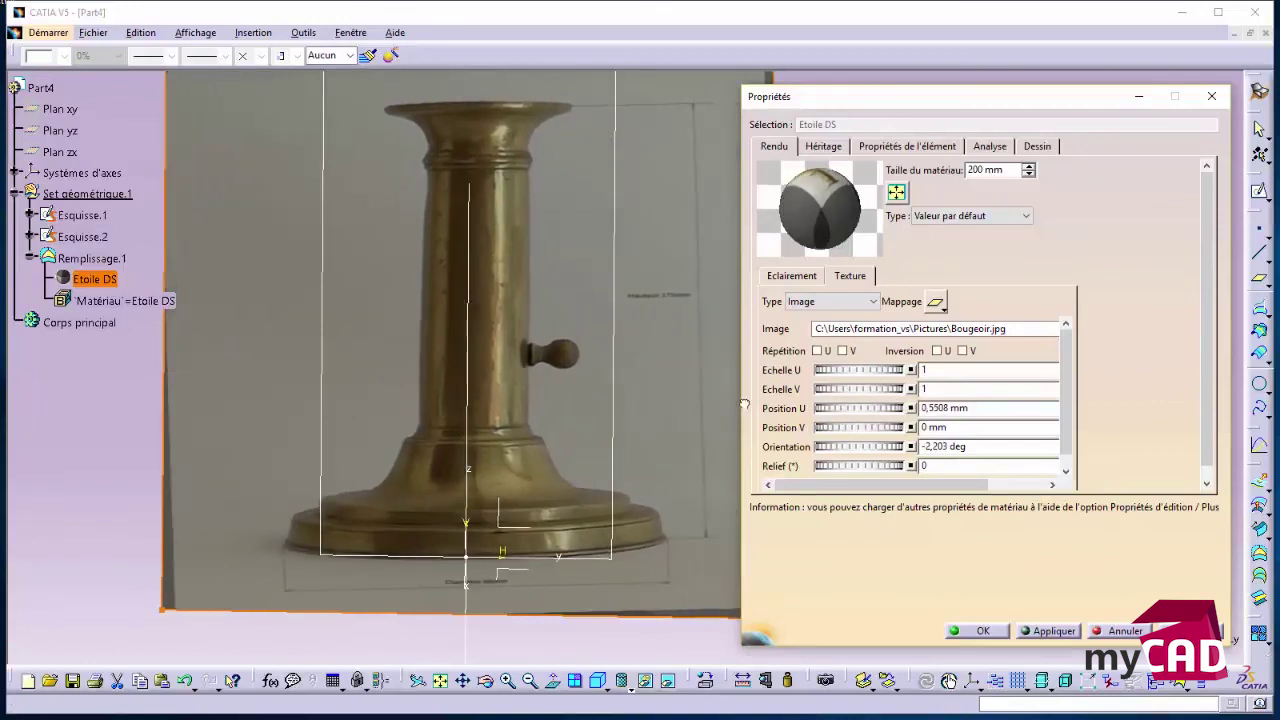
{"action": "mouse_move", "coordinate": [480, 334]}
{"action": "middle_mouse_down"}
{"action": "mouse_move", "coordinate": [580, 445]}
{"action": "mouse_move", "coordinate": [585, 390]}
{"action": "middle_mouse_up"}
Shrink the photo's U/V scale to 0.758 and check its alignment.
{"action": "mouse_move", "coordinate": [856, 376]}
{"action": "left_mouse_down"}
{"action": "mouse_move", "coordinate": [750, 381]}
{"action": "mouse_move", "coordinate": [833, 388]}
{"action": "mouse_move", "coordinate": [833, 410]}
{"action": "left_mouse_up"}
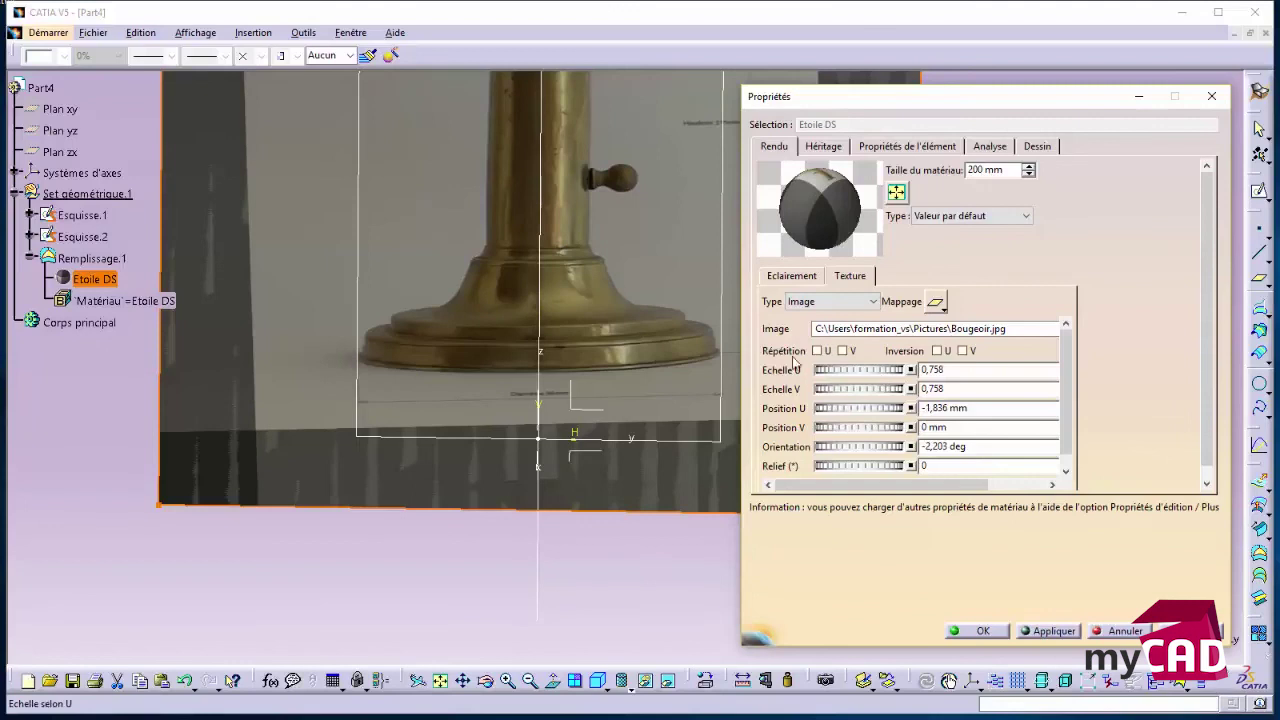
{"action": "mouse_move", "coordinate": [640, 320]}
{"action": "middle_mouse_down"}
{"action": "mouse_move", "coordinate": [605, 421]}
{"action": "mouse_move", "coordinate": [585, 296]}
{"action": "middle_mouse_up"}
{"action": "middle_click_drag", "start_coordinate": [615, 456], "coordinate": [790, 394]}
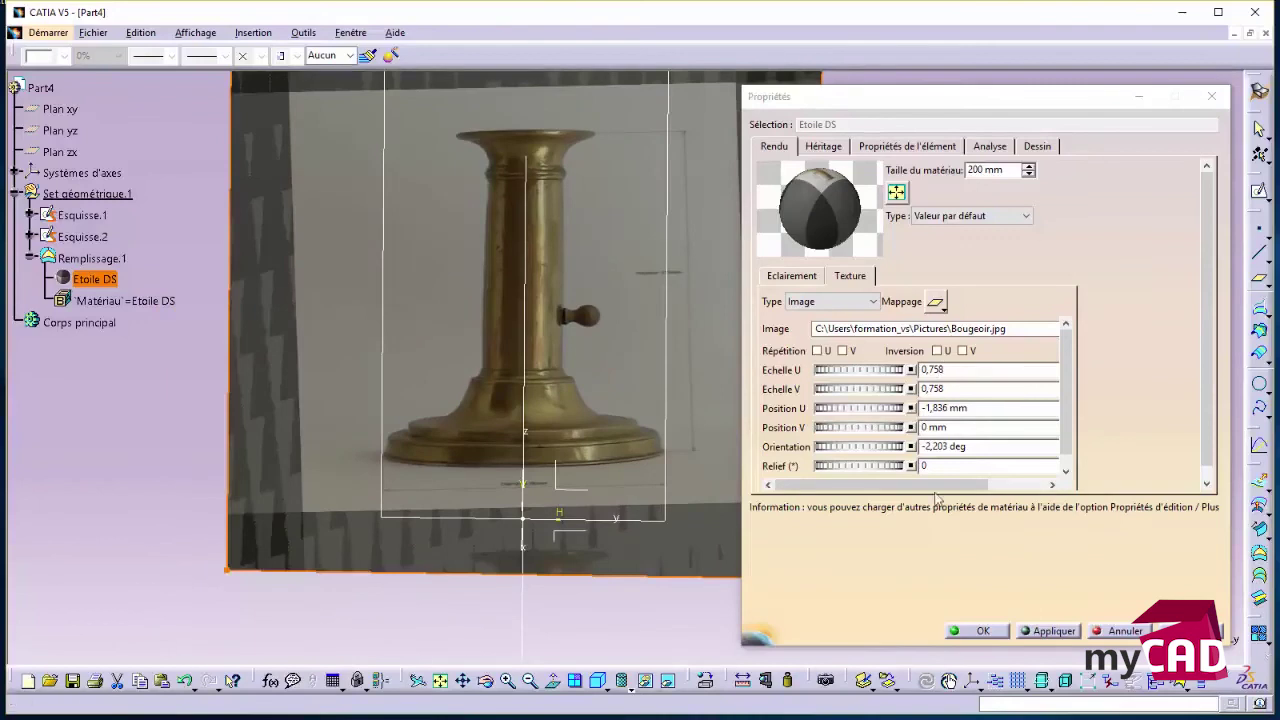
{"action": "left_click_drag", "start_coordinate": [937, 485], "coordinate": [994, 485]}
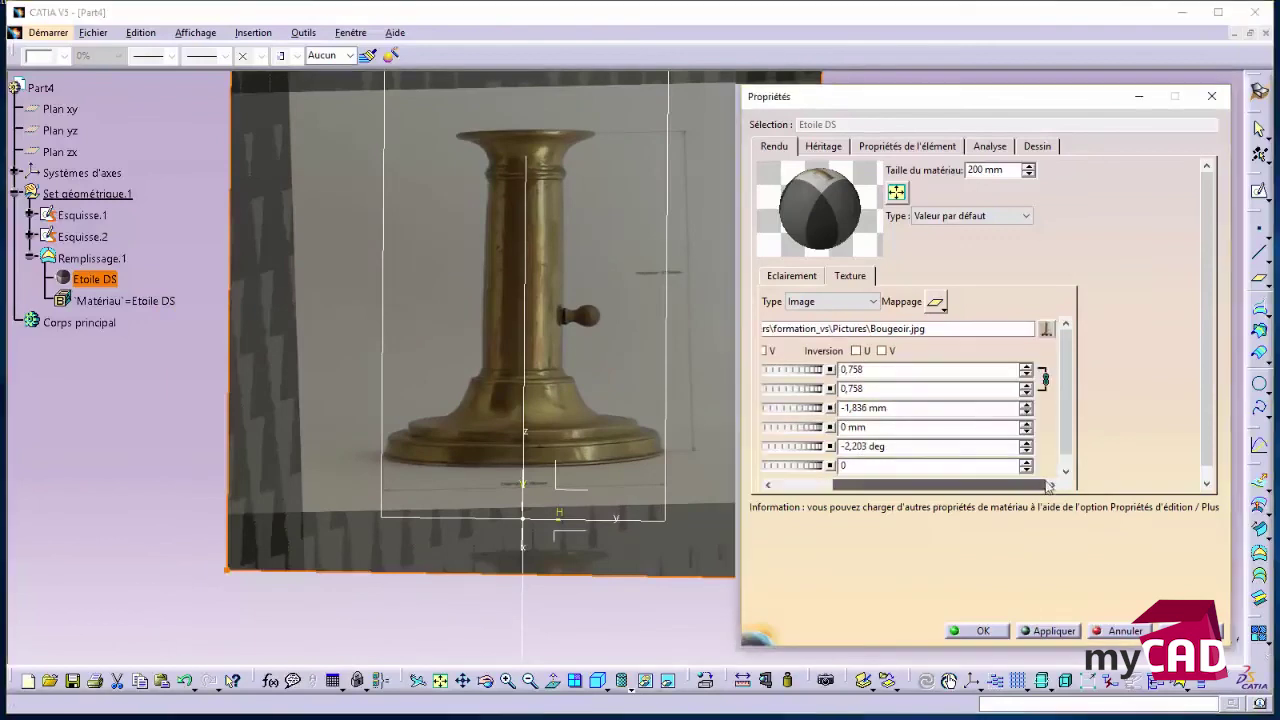
Unlink U and V, set V scale to 1.15 and V position to 4.957 mm, then confirm.
{"action": "left_click", "coordinate": [1045, 378]}
{"action": "left_click_drag", "start_coordinate": [836, 485], "coordinate": [776, 485]}
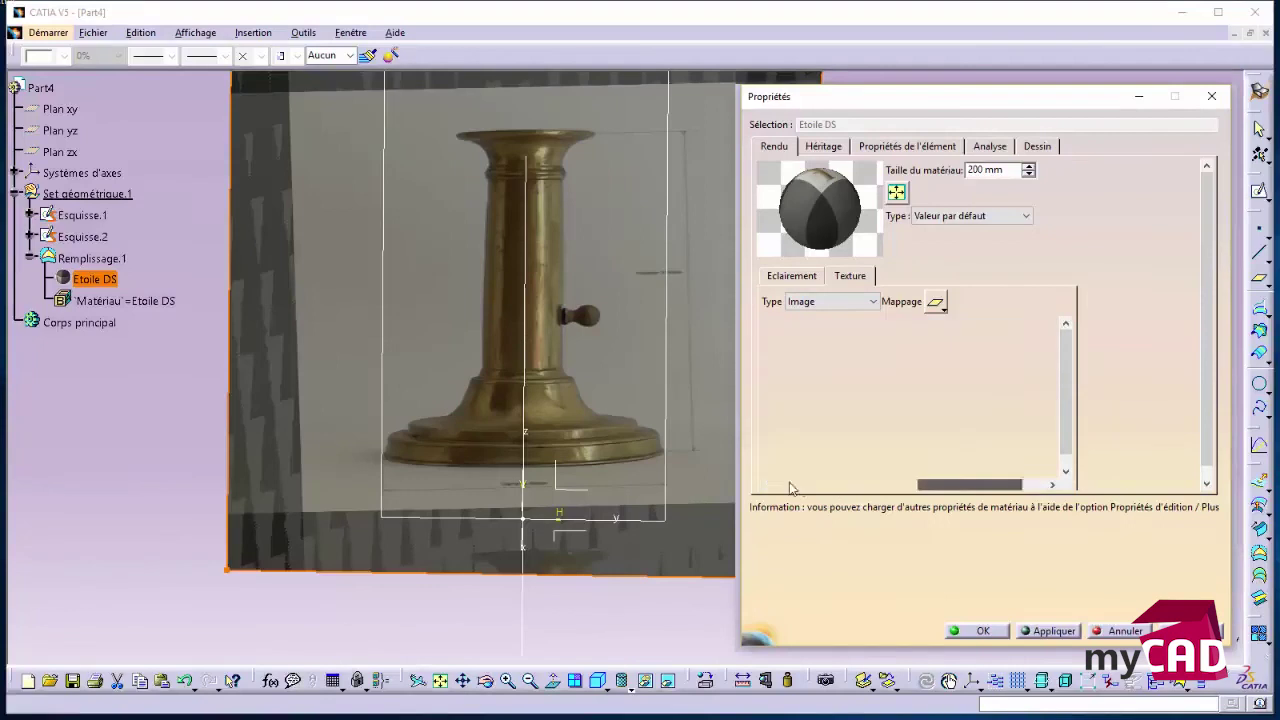
{"action": "scroll", "coordinate": [560, 470], "scroll_direction": "up", "scroll_amount": 2}
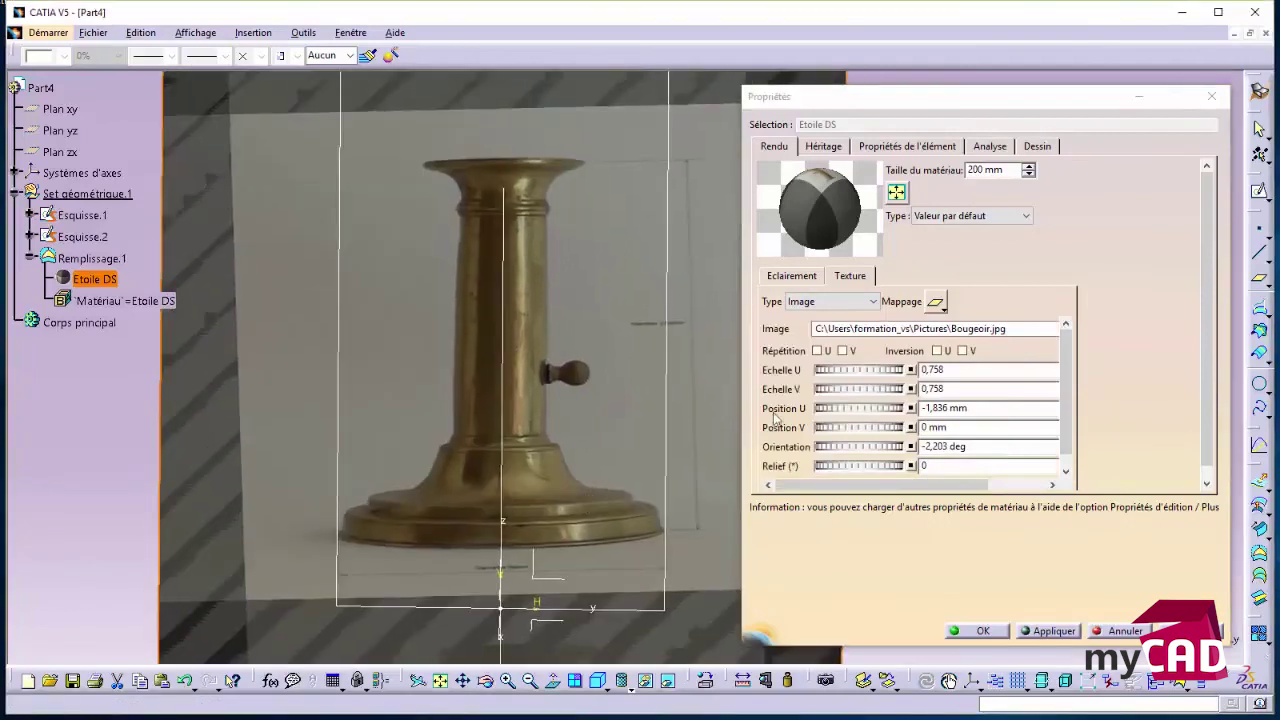
{"action": "left_click_drag", "start_coordinate": [841, 396], "coordinate": [927, 390]}
{"action": "scroll", "coordinate": [710, 410], "scroll_direction": "down", "scroll_amount": 2}
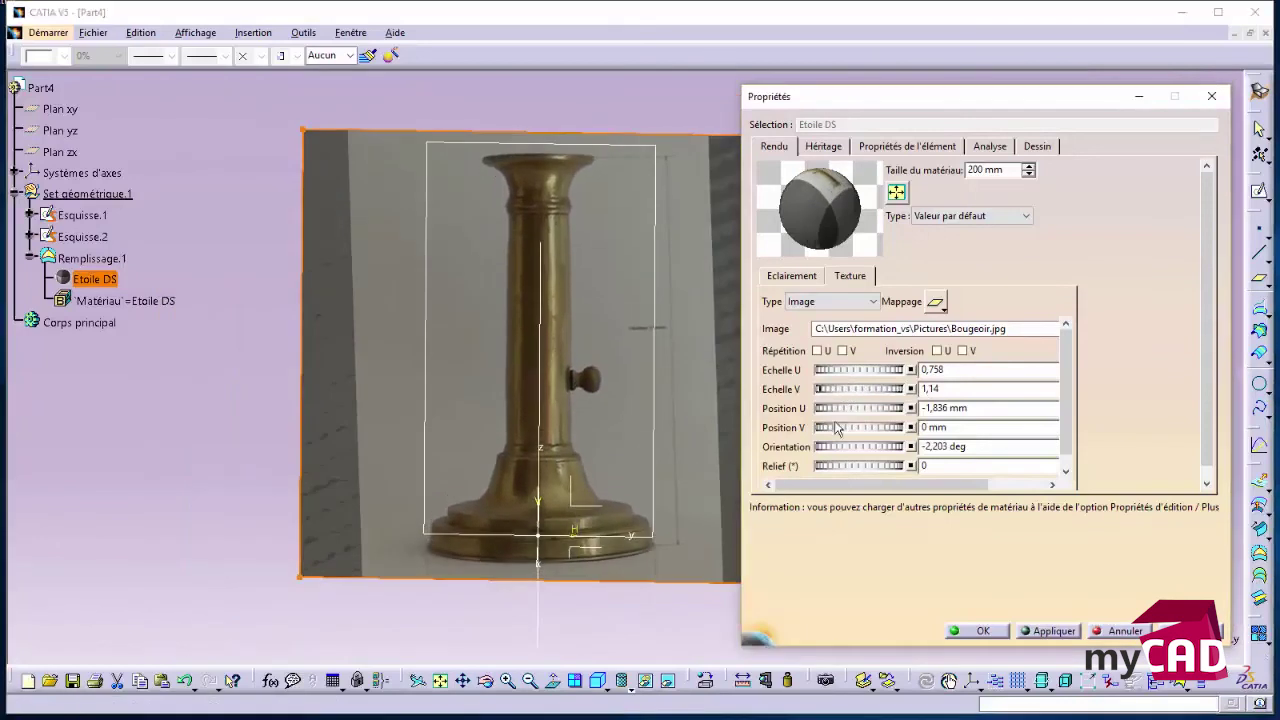
{"action": "mouse_move", "coordinate": [840, 430]}
{"action": "left_mouse_down"}
{"action": "mouse_move", "coordinate": [863, 427]}
{"action": "mouse_move", "coordinate": [852, 391]}
{"action": "mouse_move", "coordinate": [842, 429]}
{"action": "left_mouse_up"}
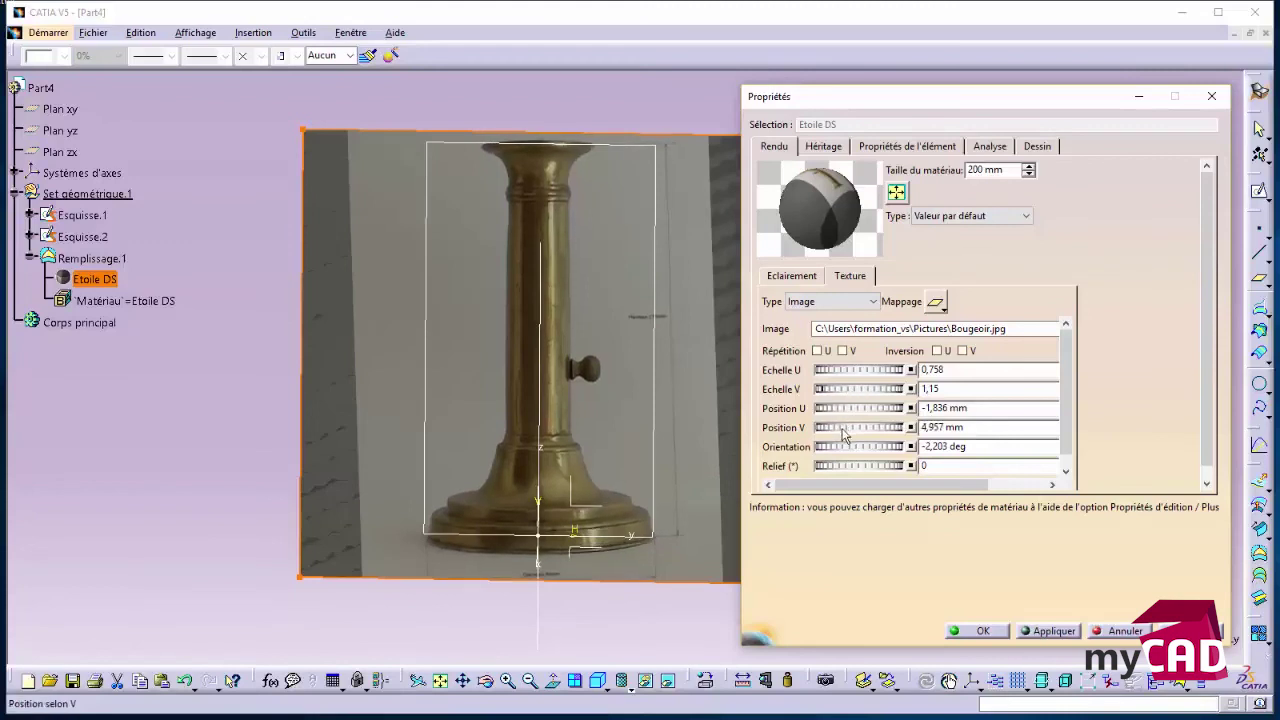
{"action": "mouse_move", "coordinate": [680, 395]}
{"action": "middle_mouse_down", "text": "ctrl"}
{"action": "mouse_move", "coordinate": [645, 392]}
{"action": "mouse_move", "coordinate": [678, 428]}
{"action": "middle_mouse_up", "text": "ctrl"}
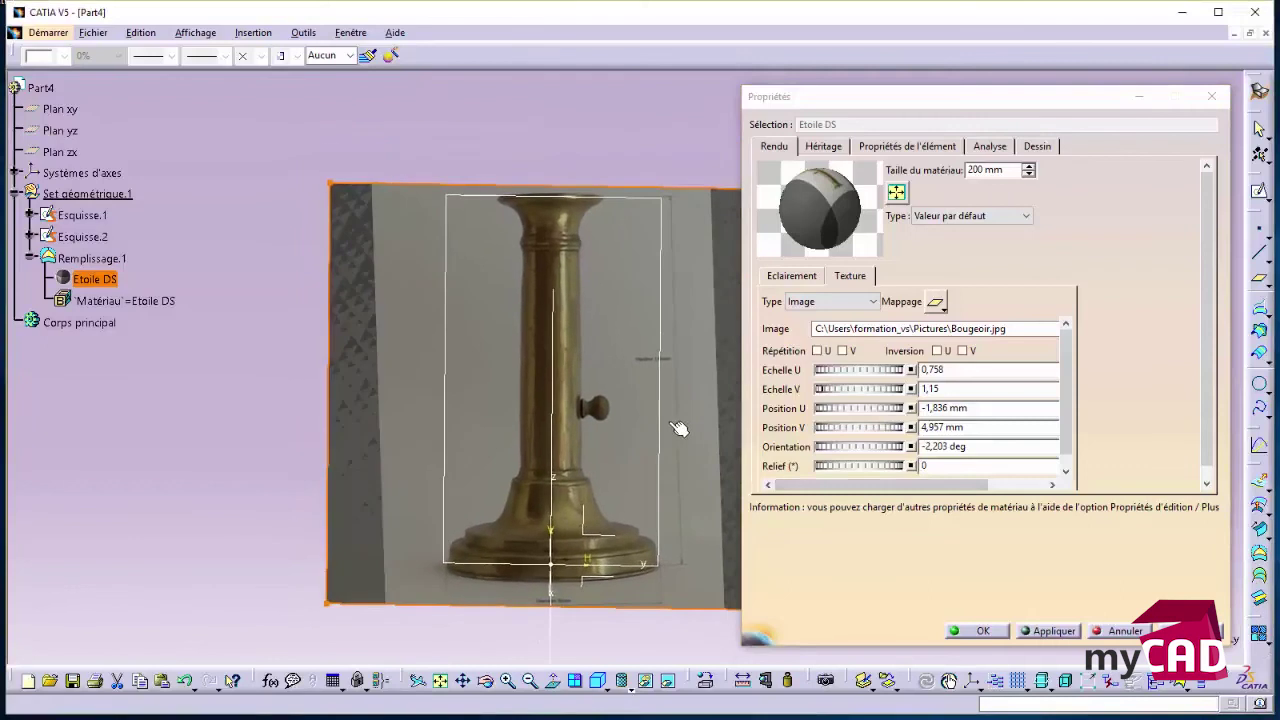
{"action": "left_click", "coordinate": [985, 631]}
{"action": "mouse_move", "coordinate": [834, 500]}
{"action": "middle_mouse_down"}
{"action": "mouse_move", "coordinate": [786, 423]}
{"action": "mouse_move", "coordinate": [686, 363]}
{"action": "mouse_move", "coordinate": [905, 250]}
{"action": "middle_mouse_up"}
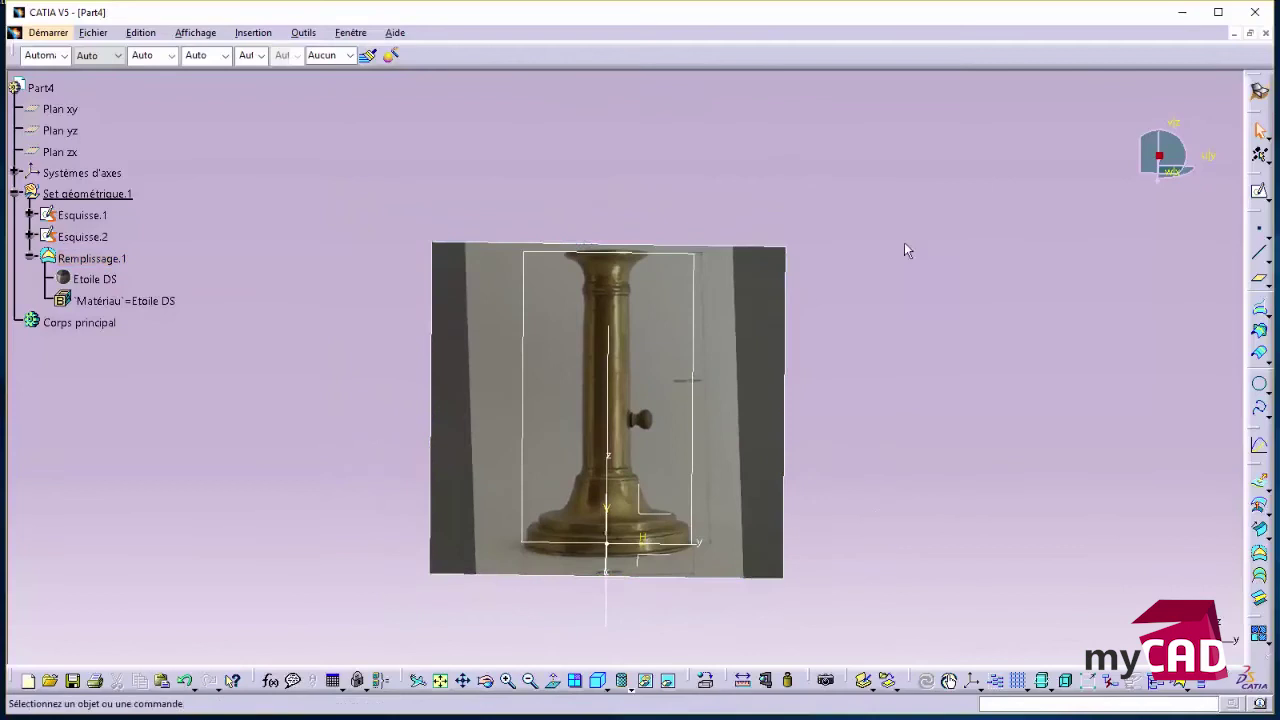
Fit the photo in view, switch to Part Design, and start a sketch on the YZ plane.
{"action": "left_click", "coordinate": [440, 680]}
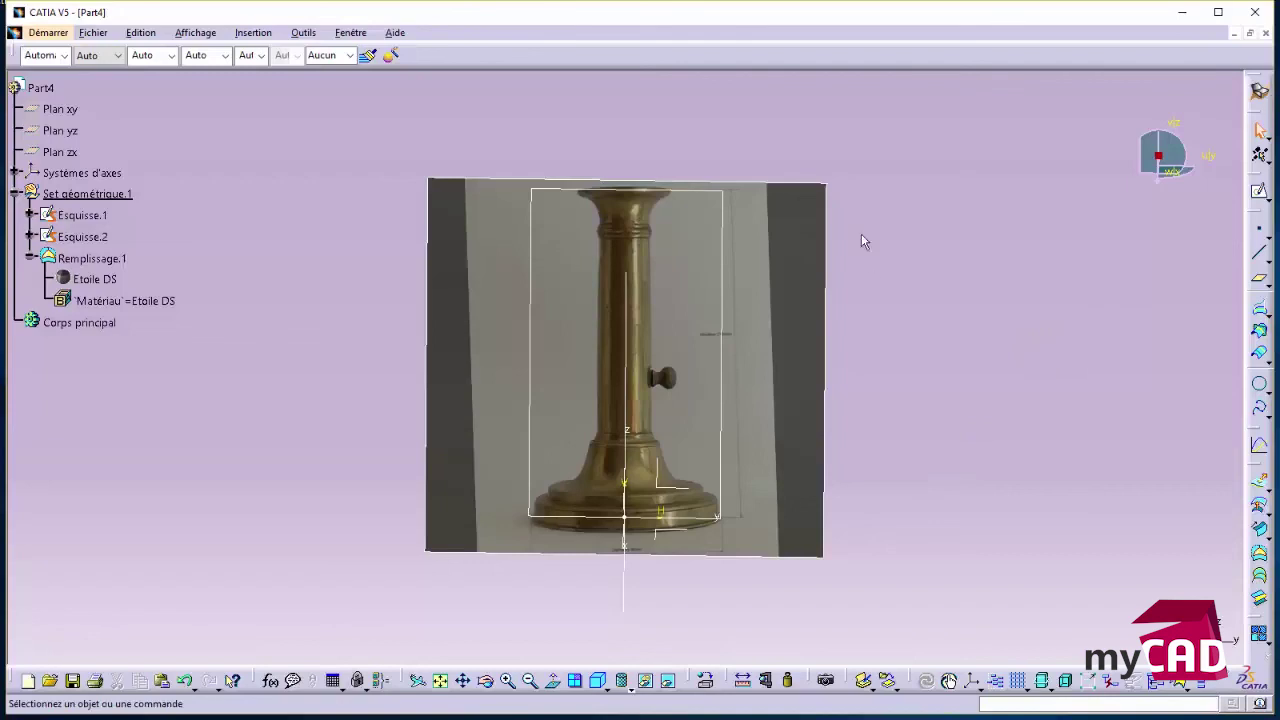
{"action": "left_click", "coordinate": [1260, 92]}
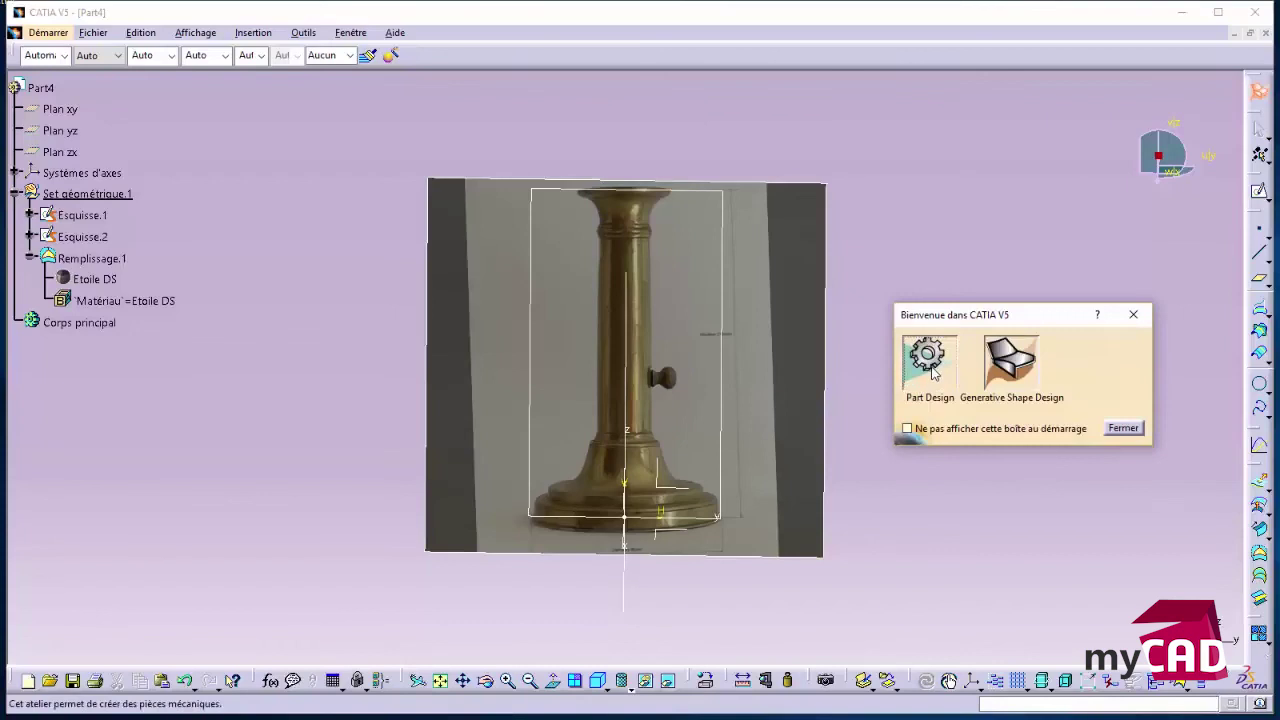
{"action": "left_click", "coordinate": [930, 358]}
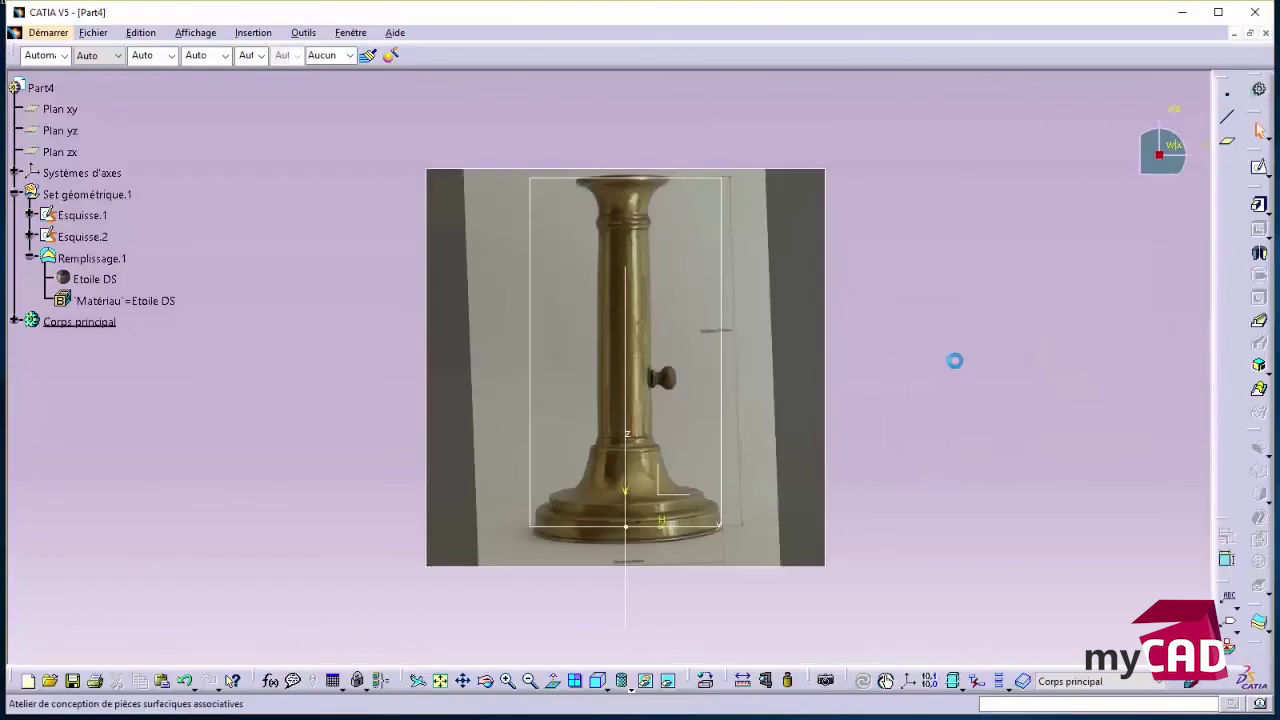
{"action": "left_click", "coordinate": [1260, 170]}
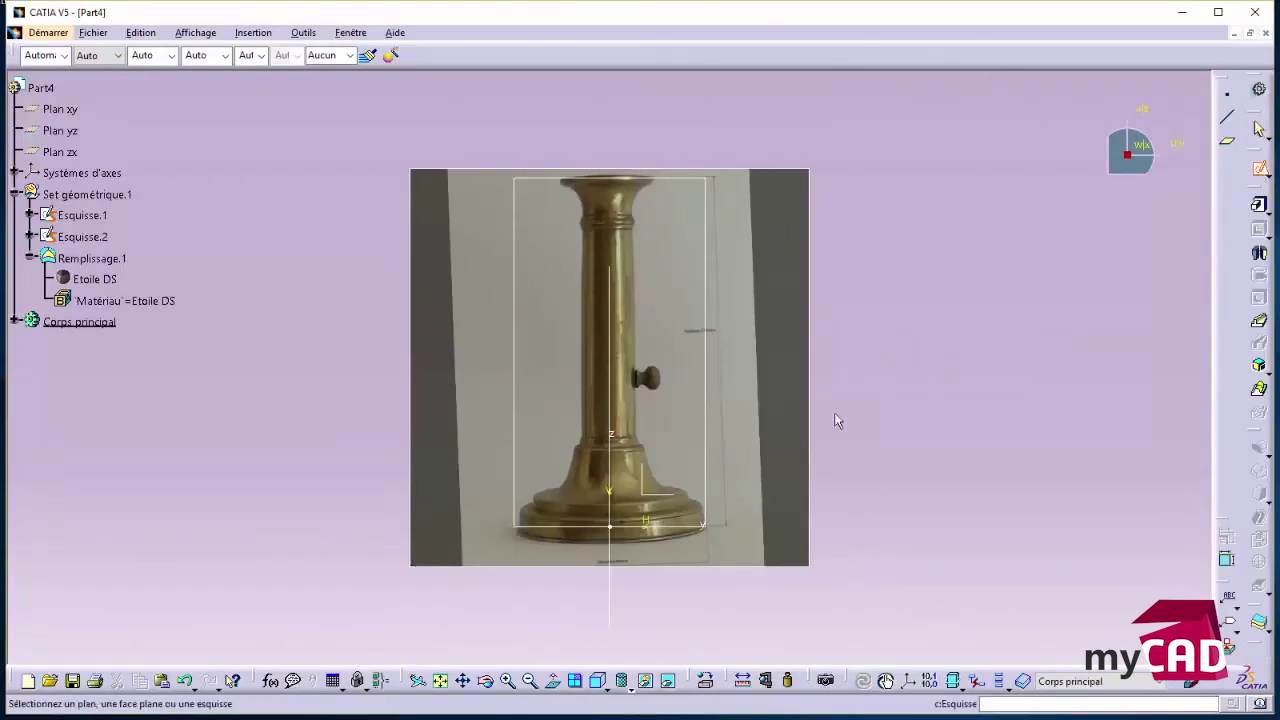
{"action": "left_click", "coordinate": [770, 348]}
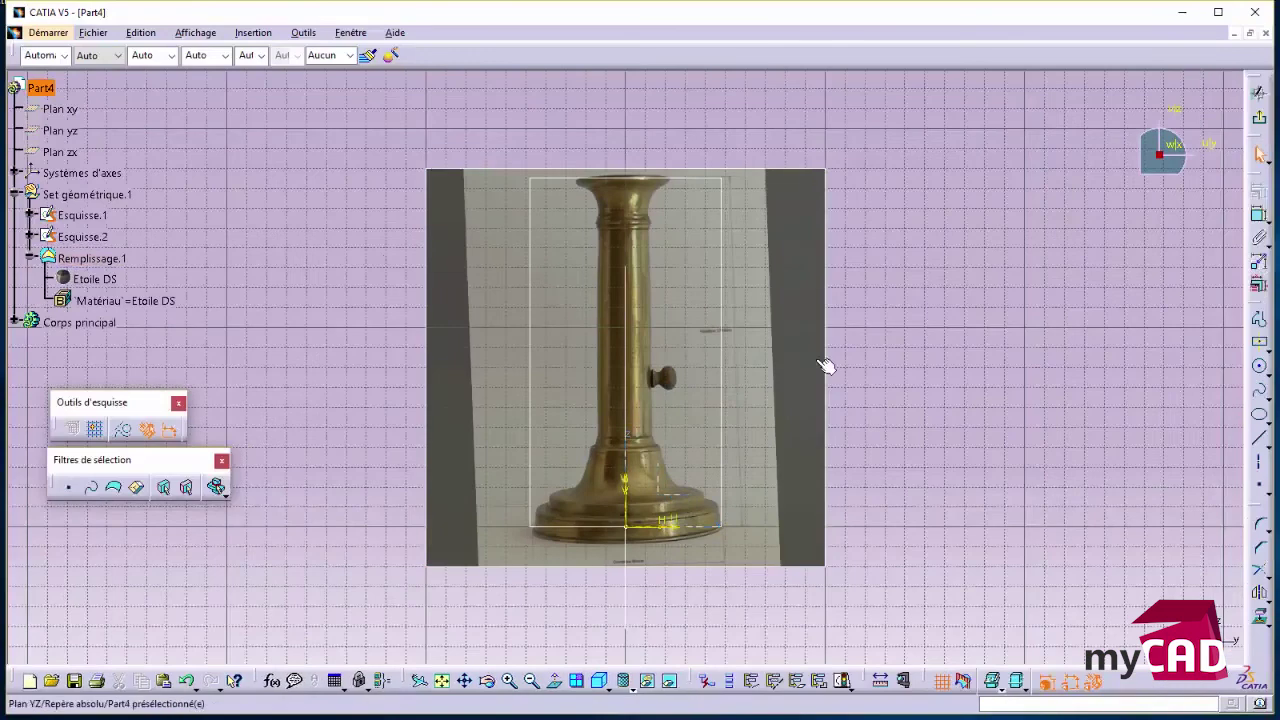
Draw the vertical revolution axis down the candlestick's centre.
{"action": "middle_click_drag", "start_coordinate": [822, 360], "coordinate": [806, 337], "text": "ctrl"}
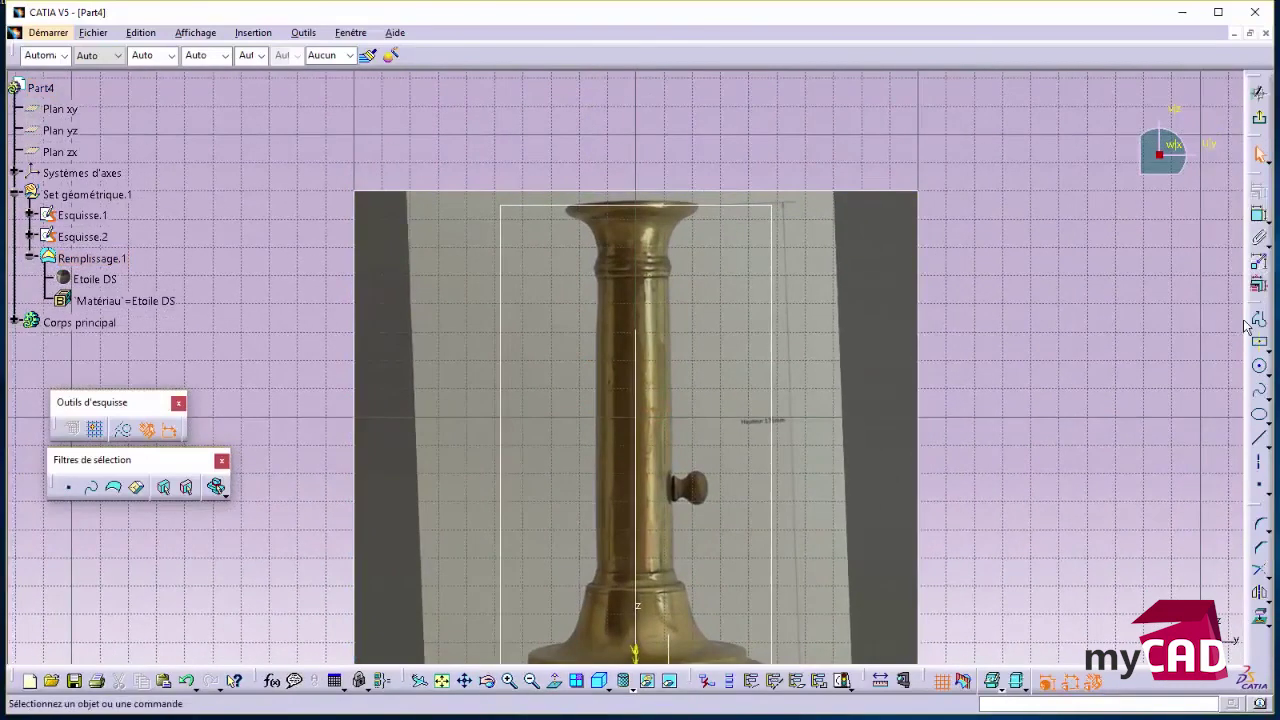
{"action": "left_click", "coordinate": [1260, 462]}
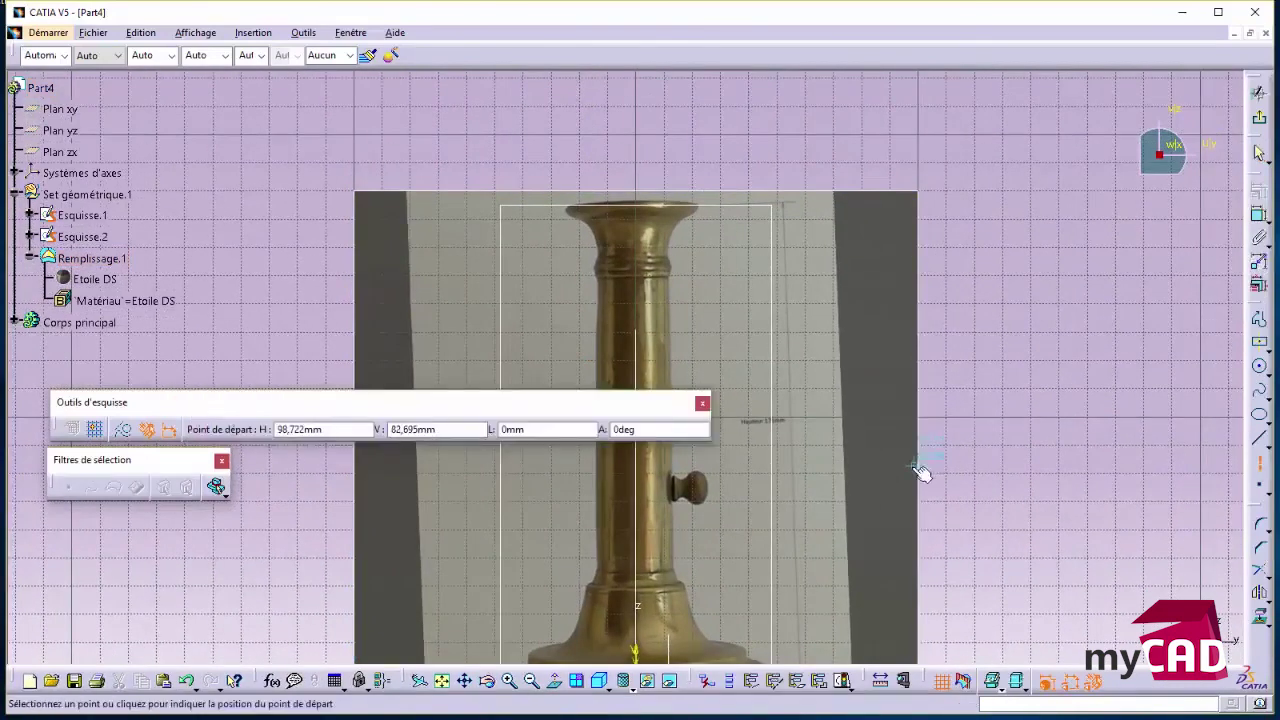
{"action": "left_click", "coordinate": [635, 176]}
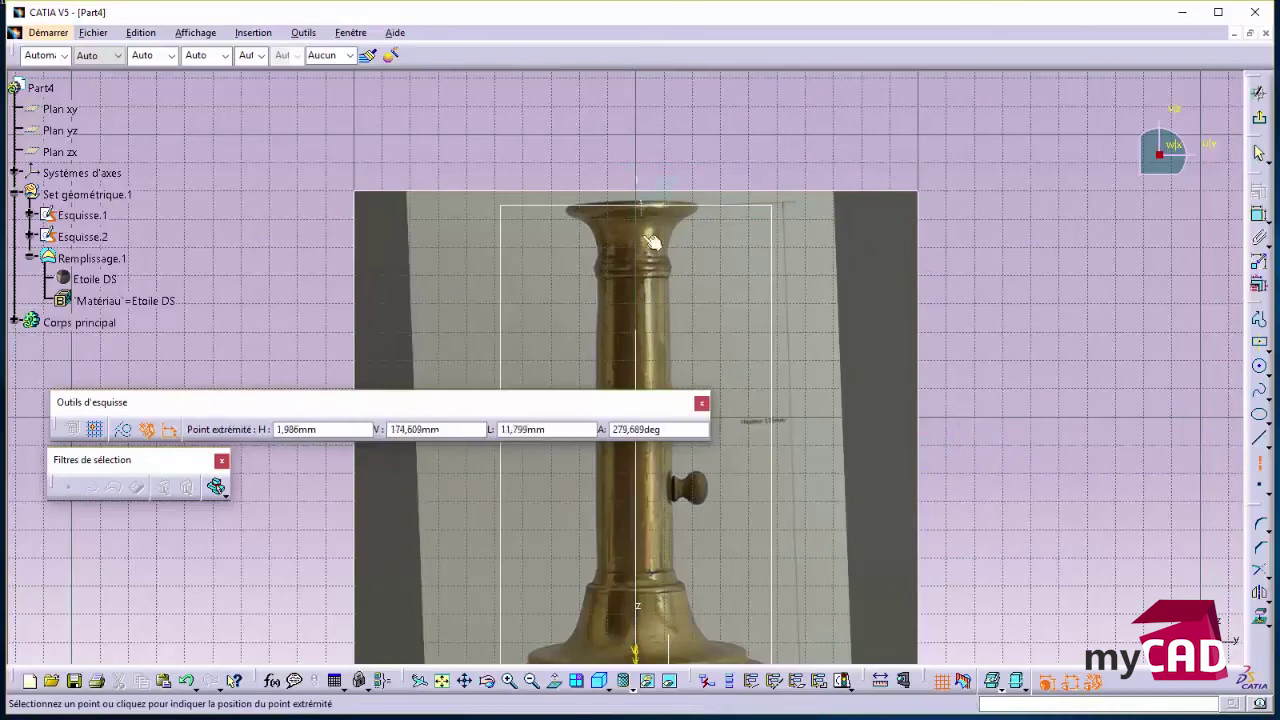
{"action": "left_click", "coordinate": [645, 305]}
{"action": "scroll", "coordinate": [851, 320], "scroll_direction": "up", "scroll_amount": 2}
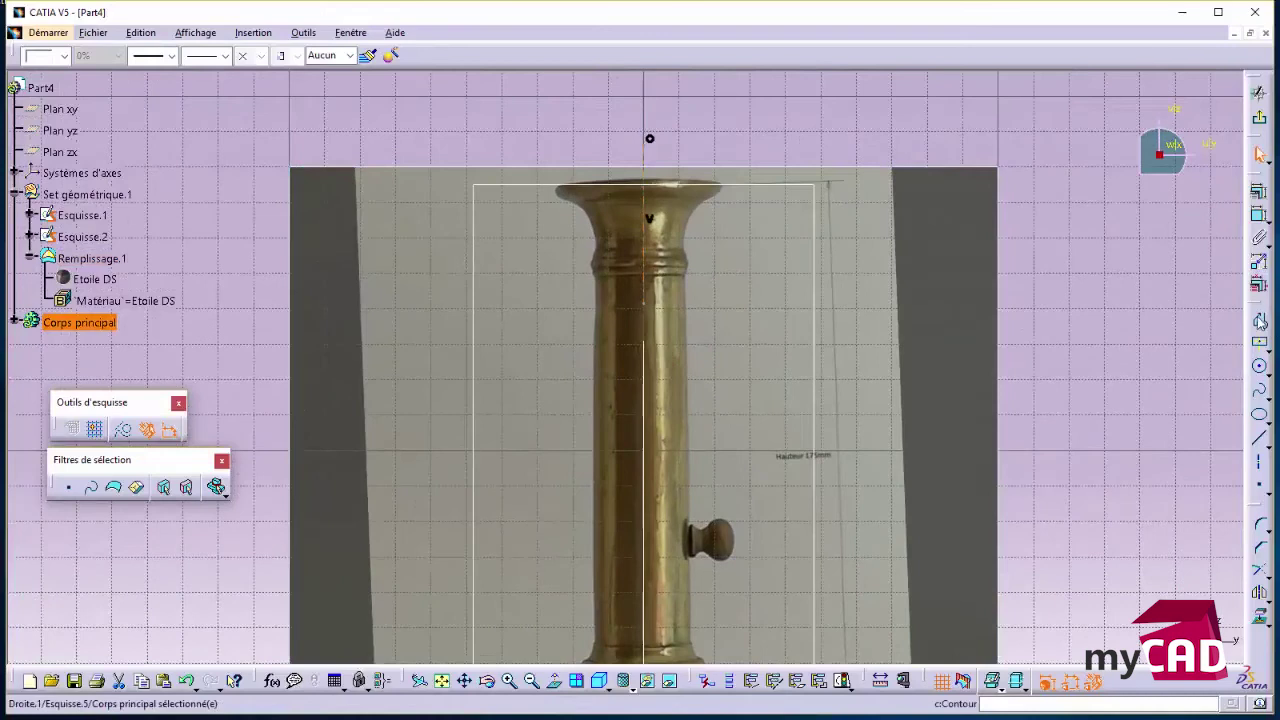
Trace the profile from the axis across the rim top, around the tangent rim arc and down the column.
{"action": "left_click", "coordinate": [1259, 320]}
{"action": "scroll", "coordinate": [751, 317], "scroll_direction": "up", "scroll_amount": 2}
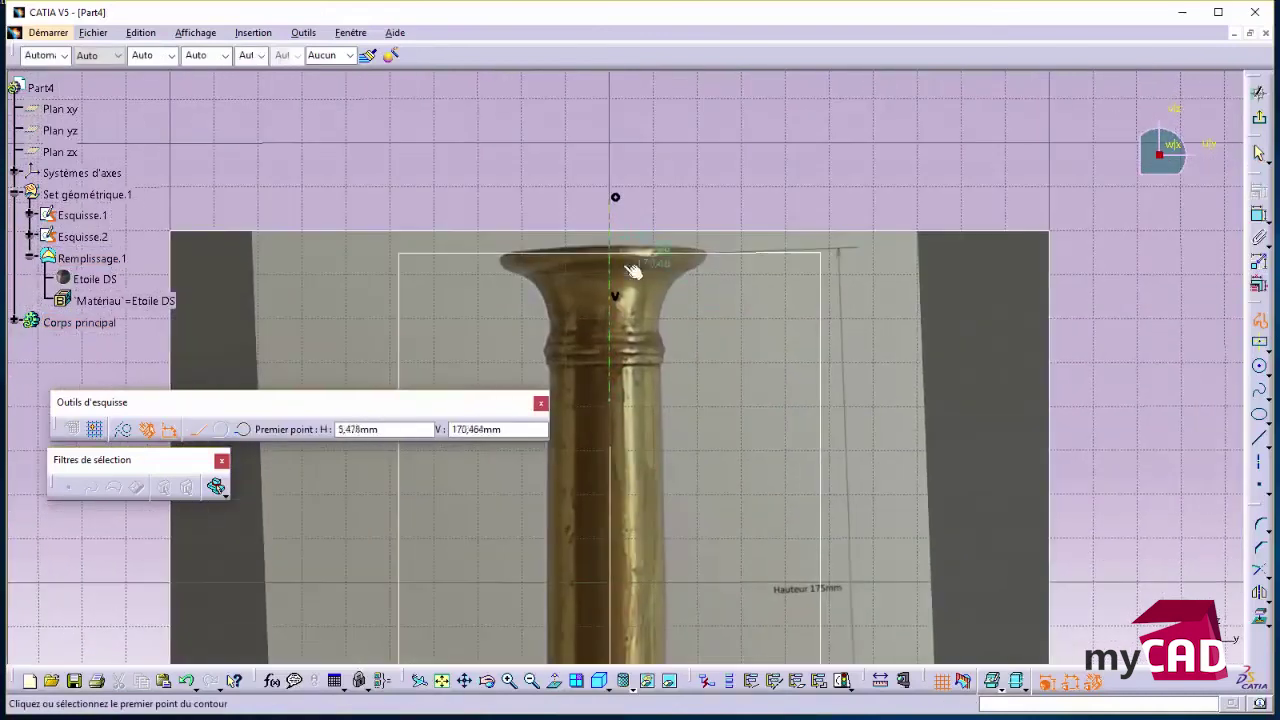
{"action": "left_click", "coordinate": [615, 252]}
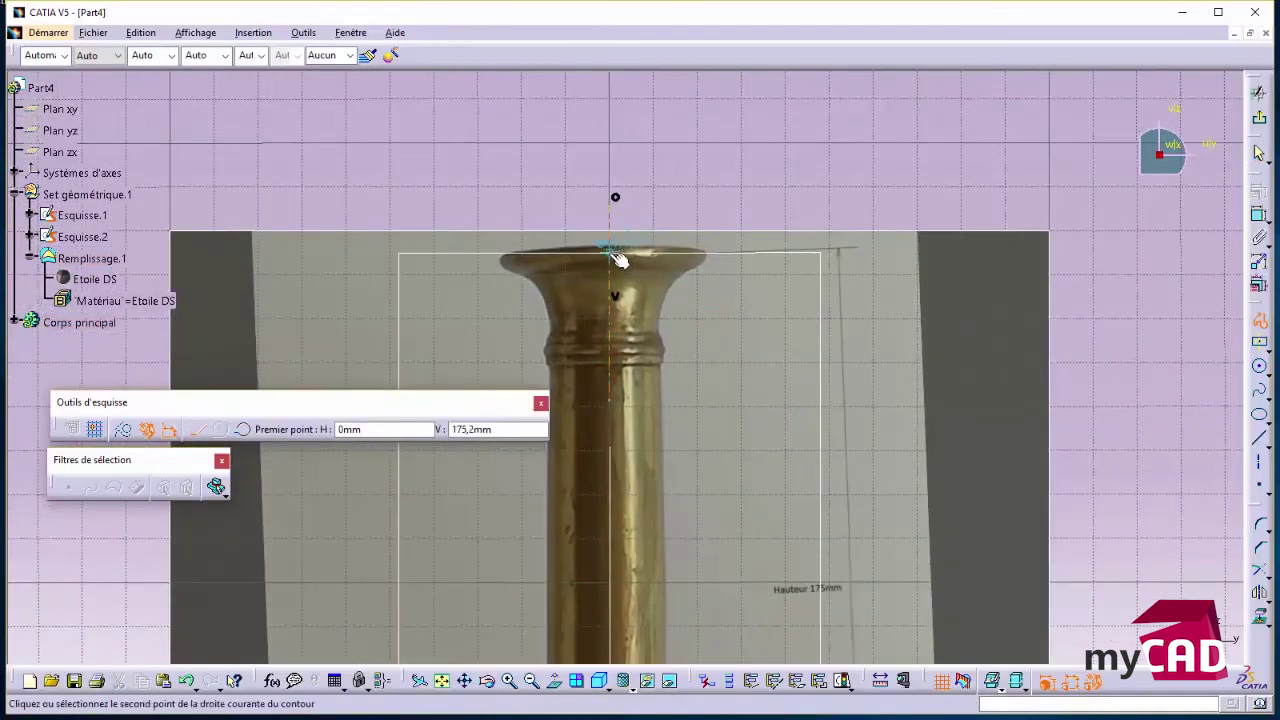
{"action": "left_click", "coordinate": [714, 256]}
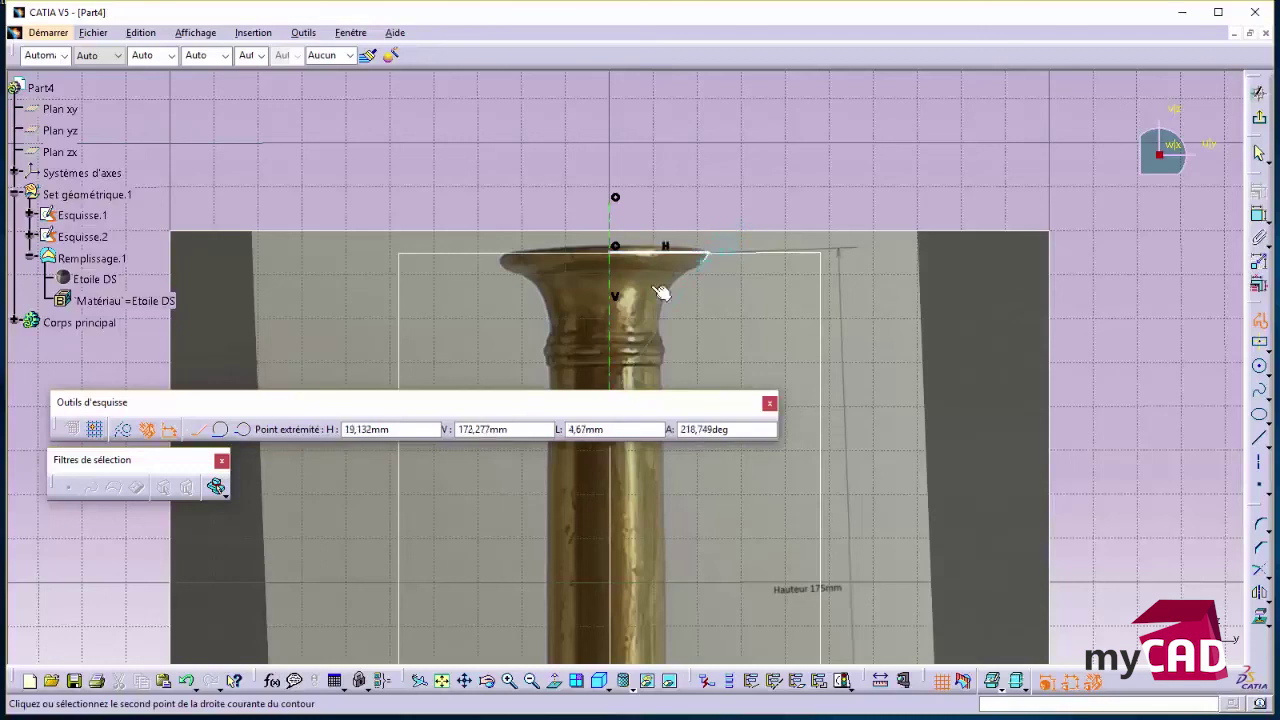
{"action": "left_click", "coordinate": [243, 429]}
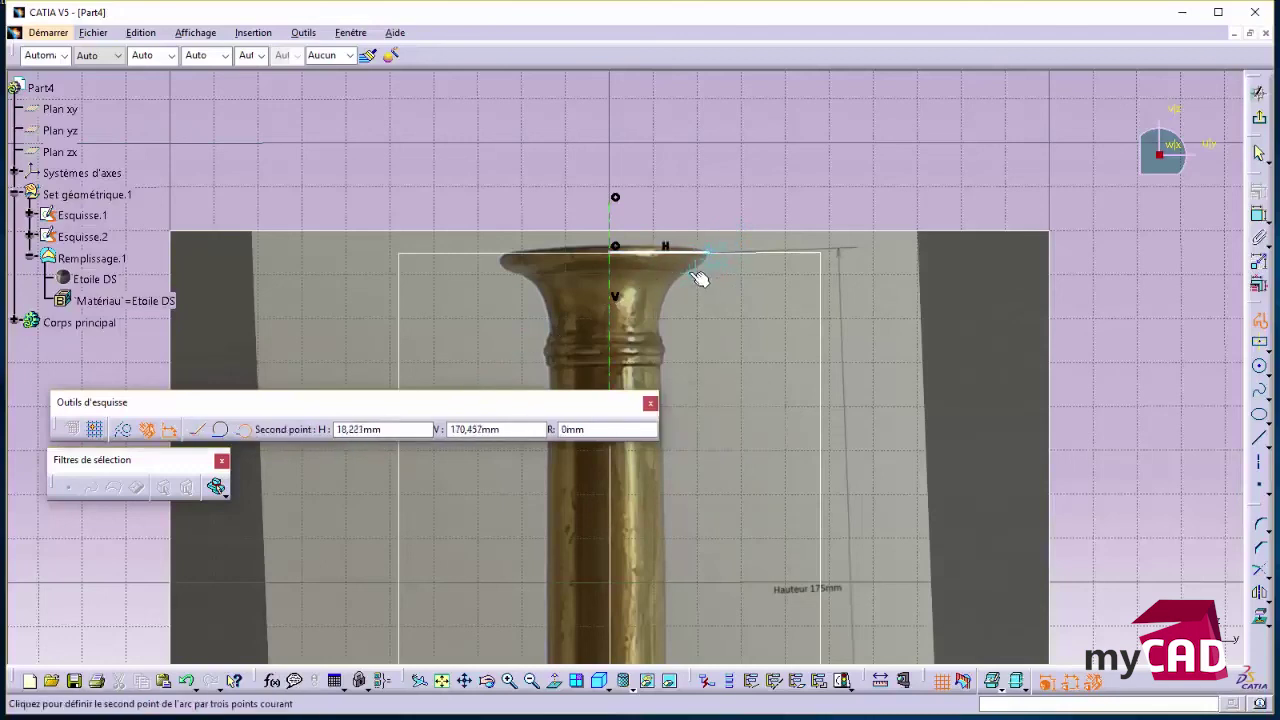
{"action": "left_click", "coordinate": [705, 266]}
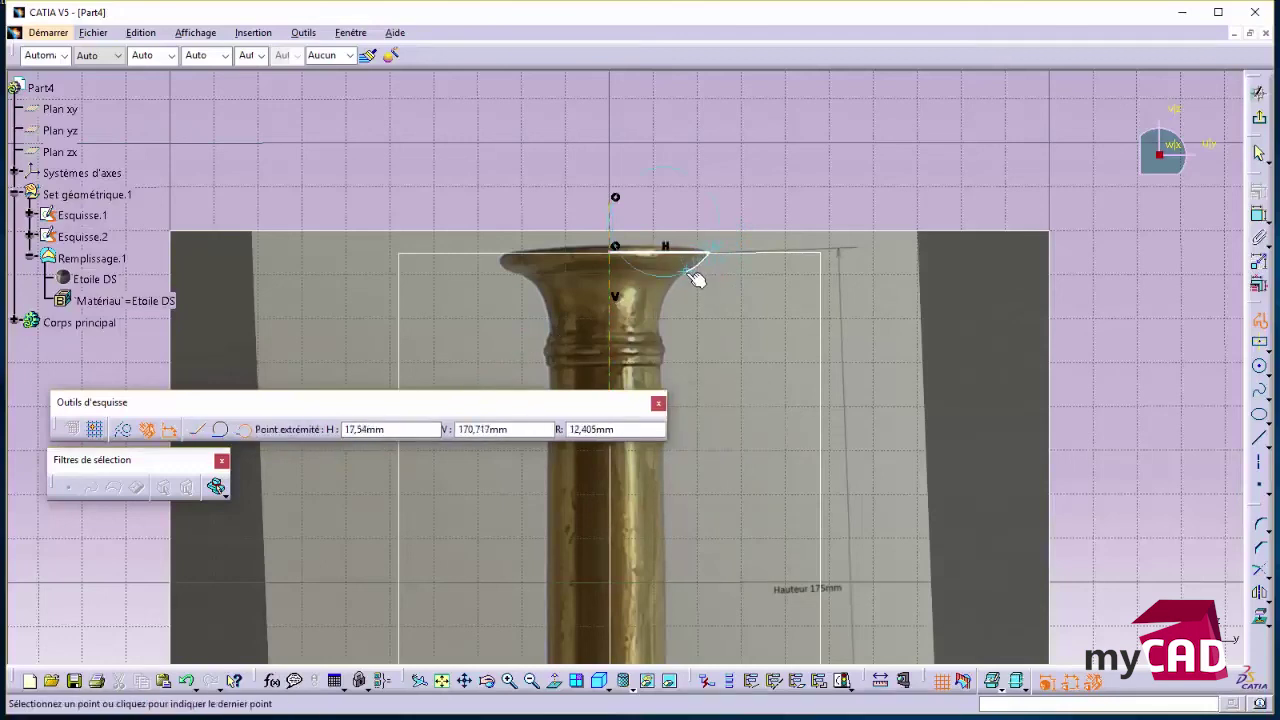
{"action": "left_click", "coordinate": [664, 318]}
{"action": "middle_click_drag", "start_coordinate": [677, 358], "coordinate": [704, 43]}
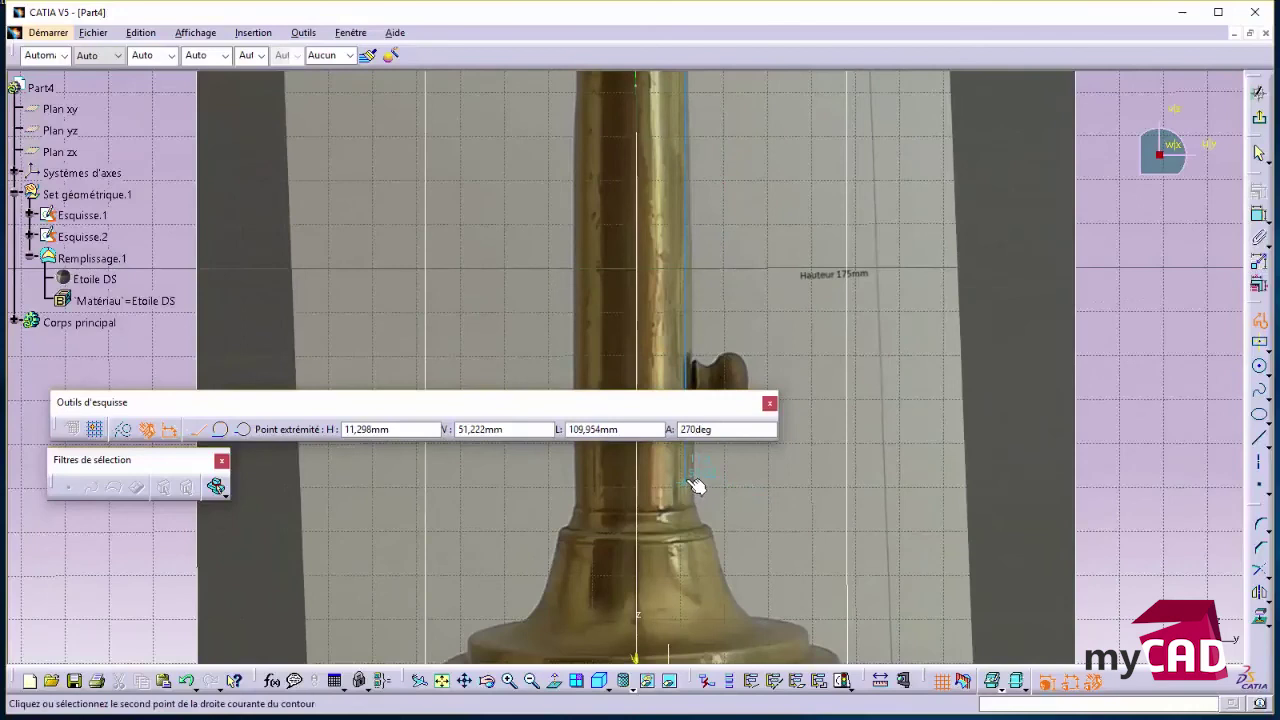
{"action": "left_click", "coordinate": [689, 500]}
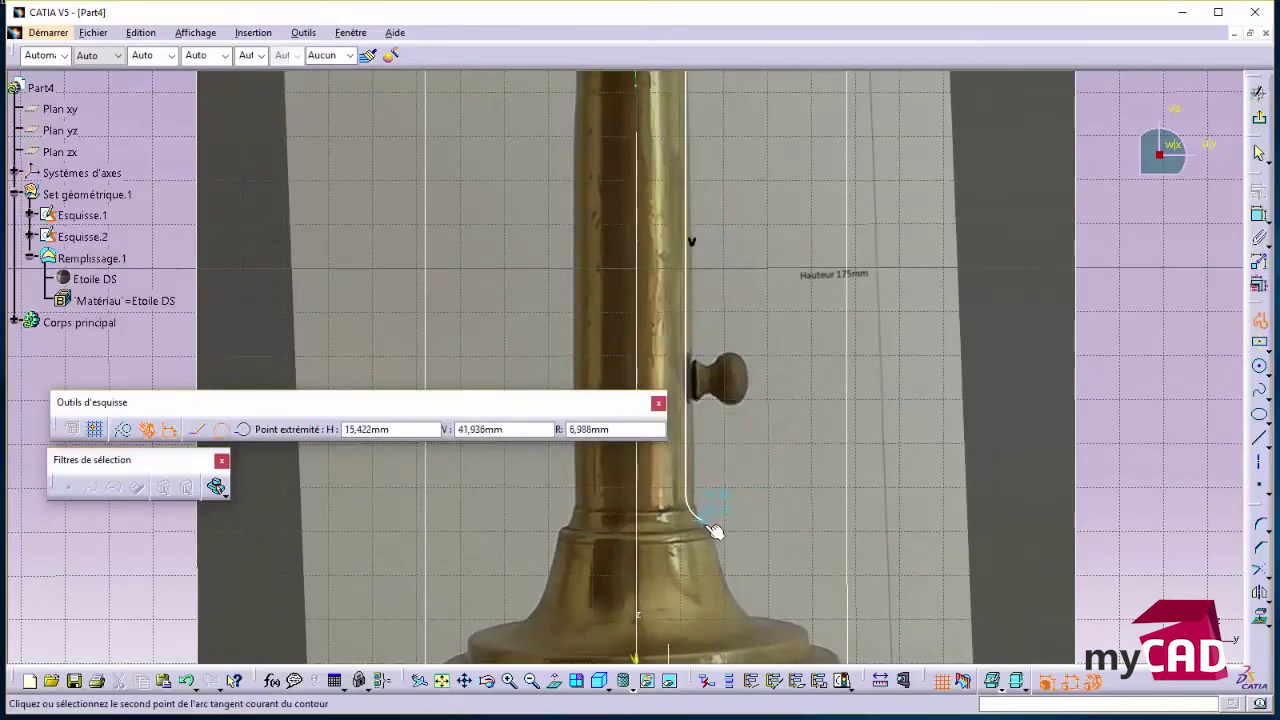
{"action": "left_click", "coordinate": [712, 523]}
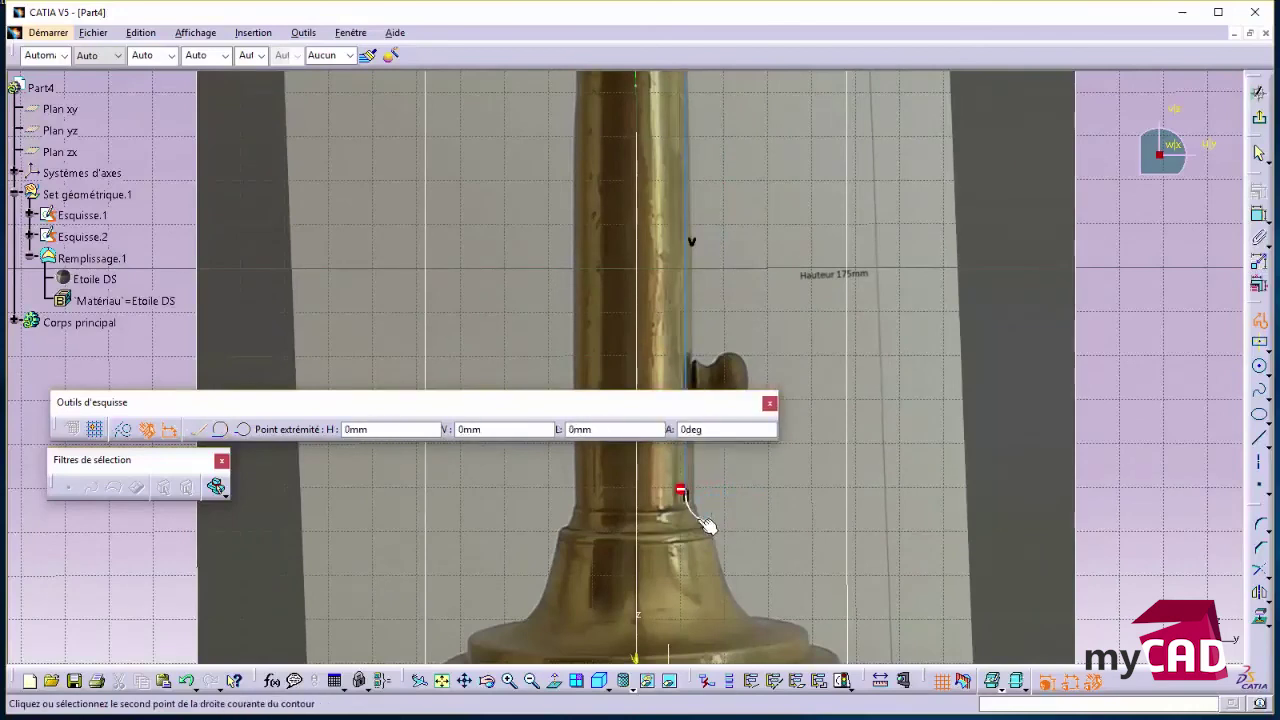
Trace the flared base arc, the small steps and rounded rim, closing the profile at the axis origin.
{"action": "left_click", "coordinate": [244, 429]}
{"action": "middle_click_drag", "start_coordinate": [741, 582], "coordinate": [718, 489]}
{"action": "left_click", "coordinate": [709, 483]}
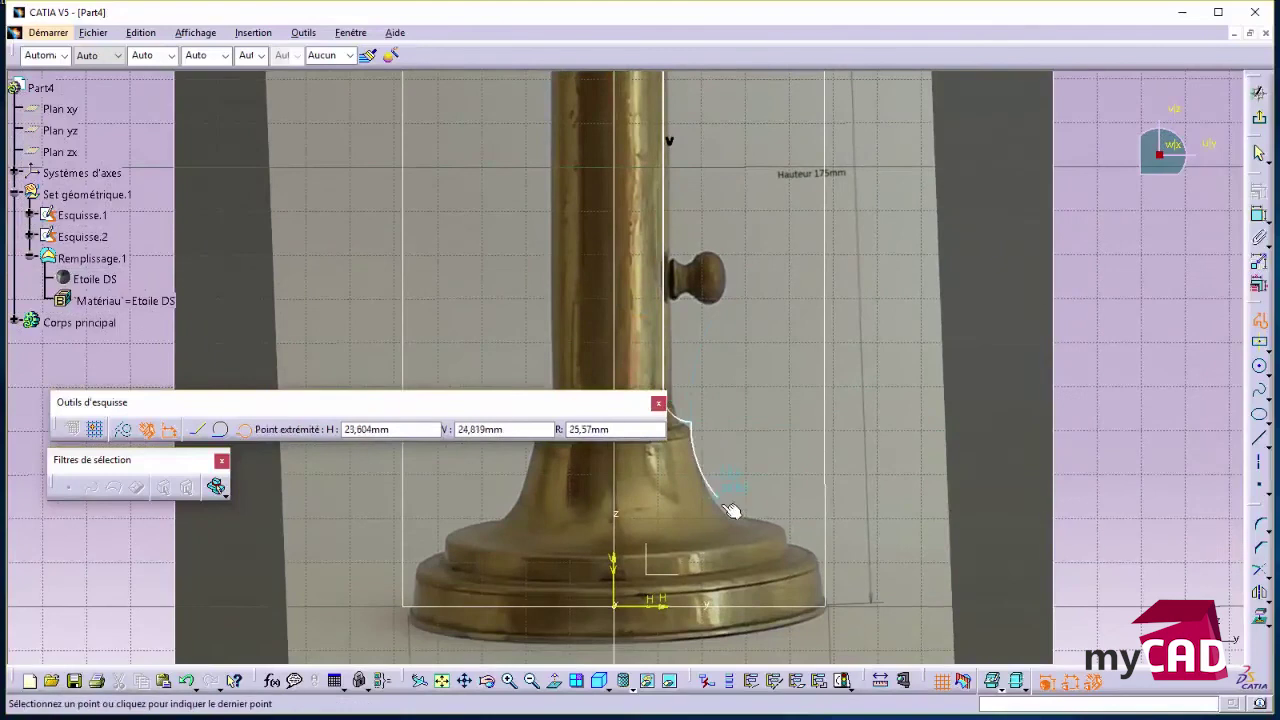
{"action": "left_click", "coordinate": [729, 523]}
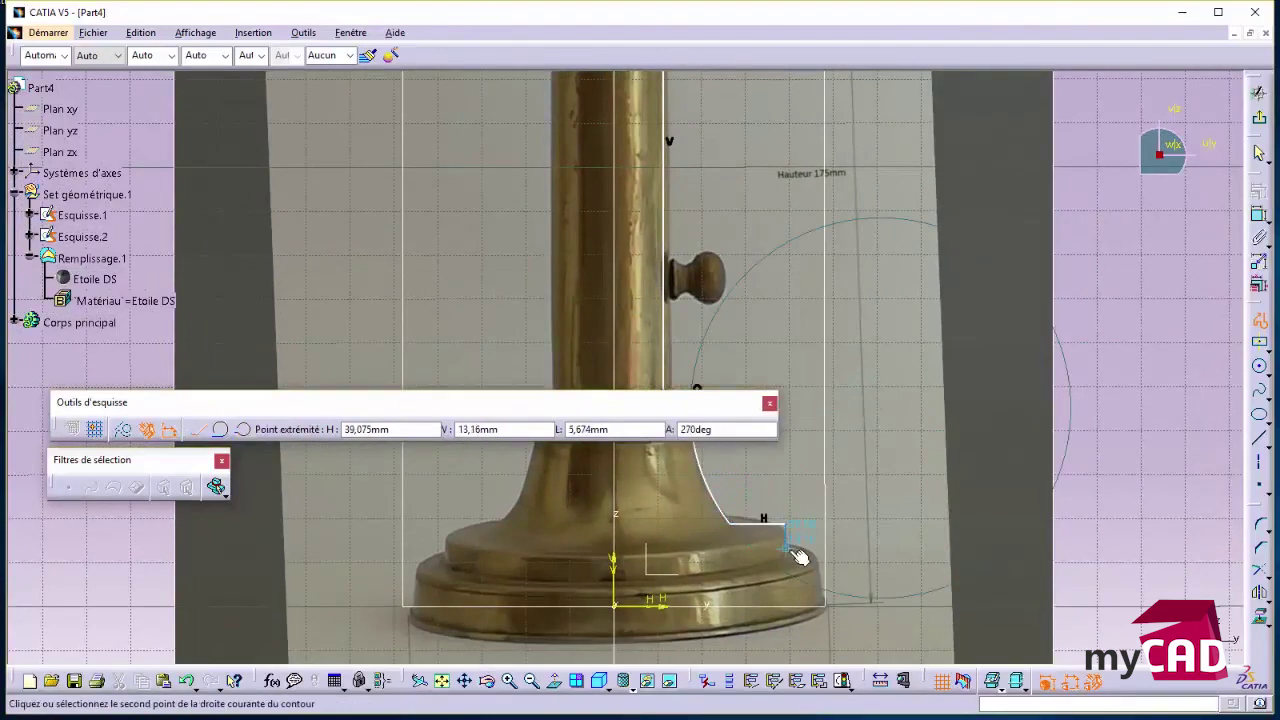
{"action": "left_click", "coordinate": [795, 550]}
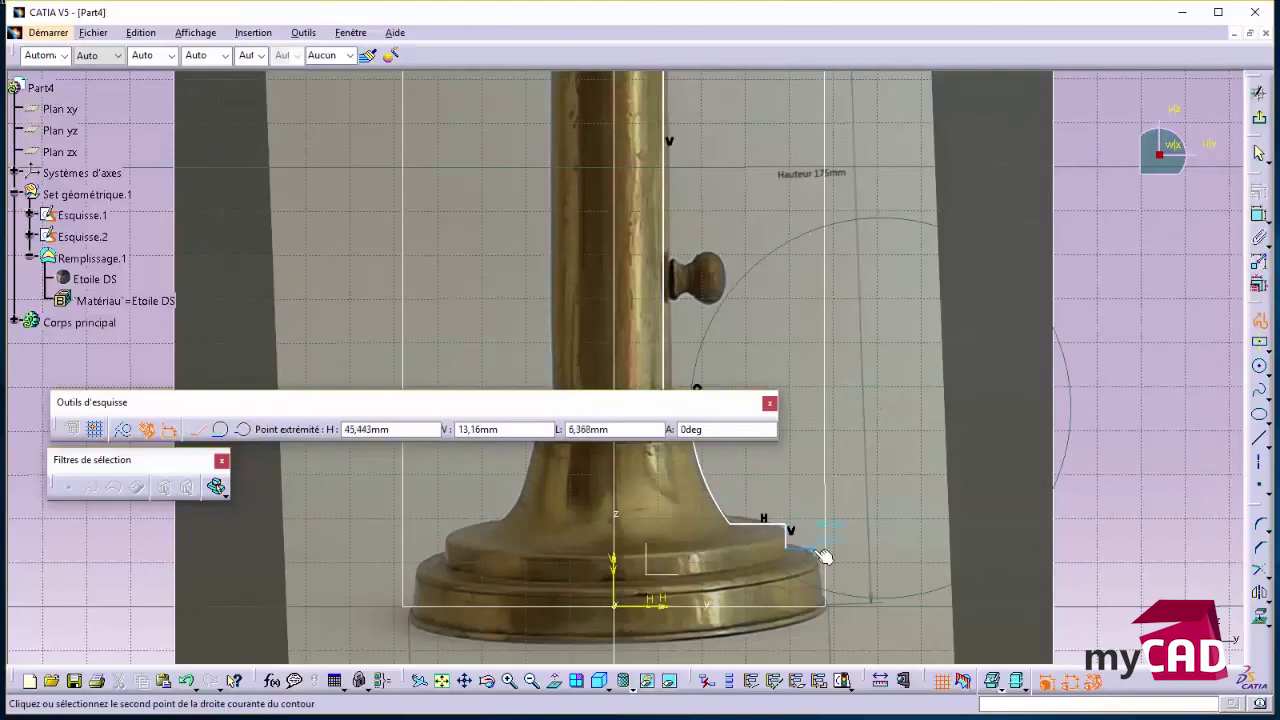
{"action": "left_click", "coordinate": [818, 549]}
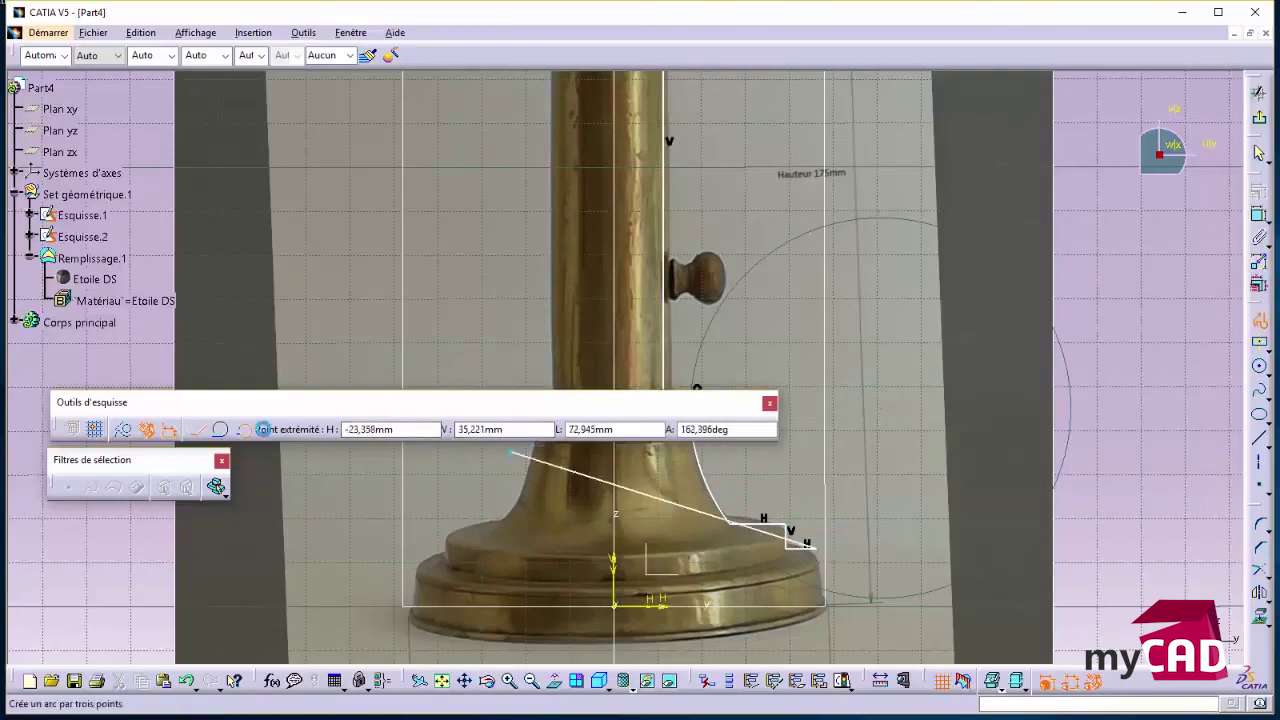
{"action": "middle_click_drag", "start_coordinate": [874, 503], "coordinate": [862, 278]}
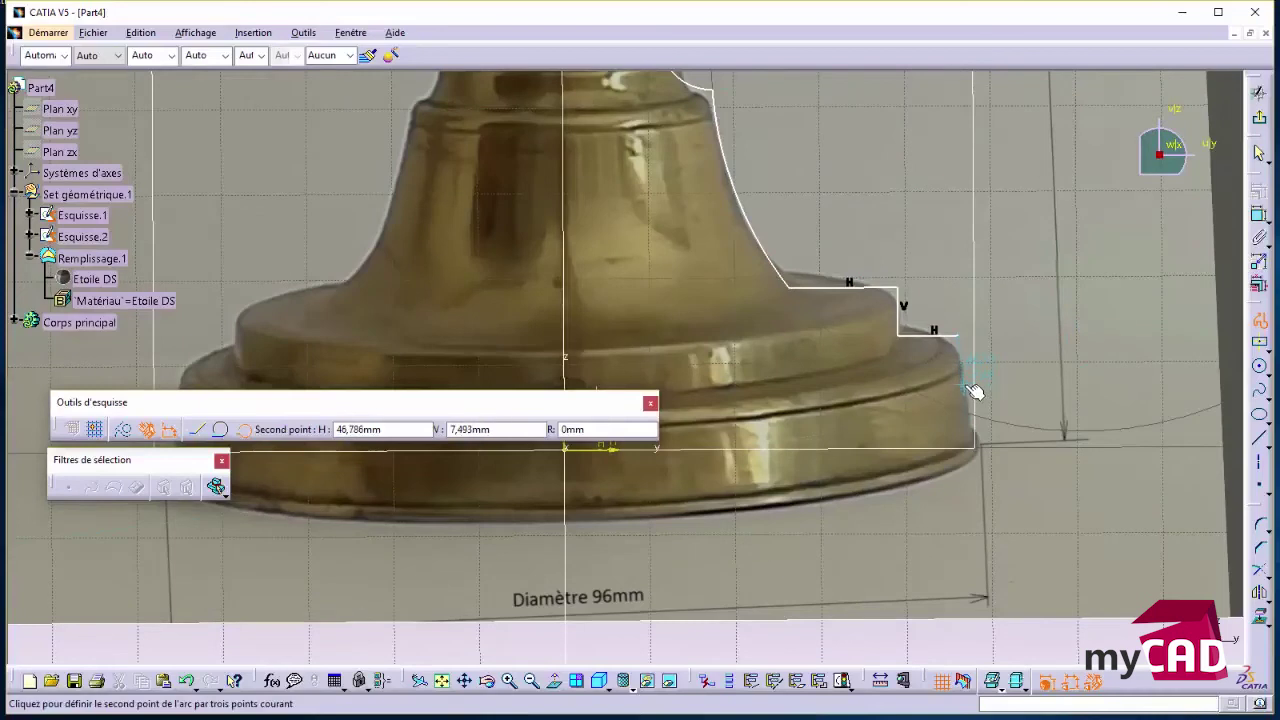
{"action": "left_click", "coordinate": [978, 400]}
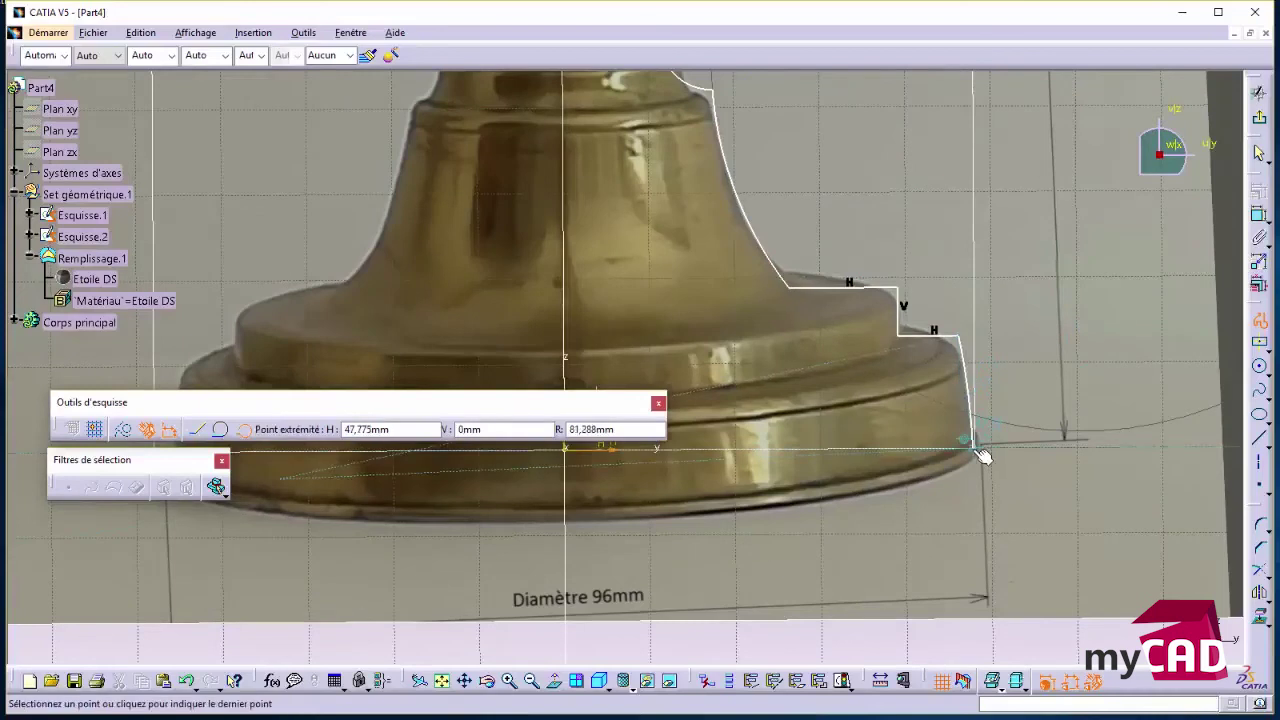
{"action": "left_click", "coordinate": [983, 445]}
{"action": "middle_click_drag", "start_coordinate": [656, 484], "coordinate": [866, 561]}
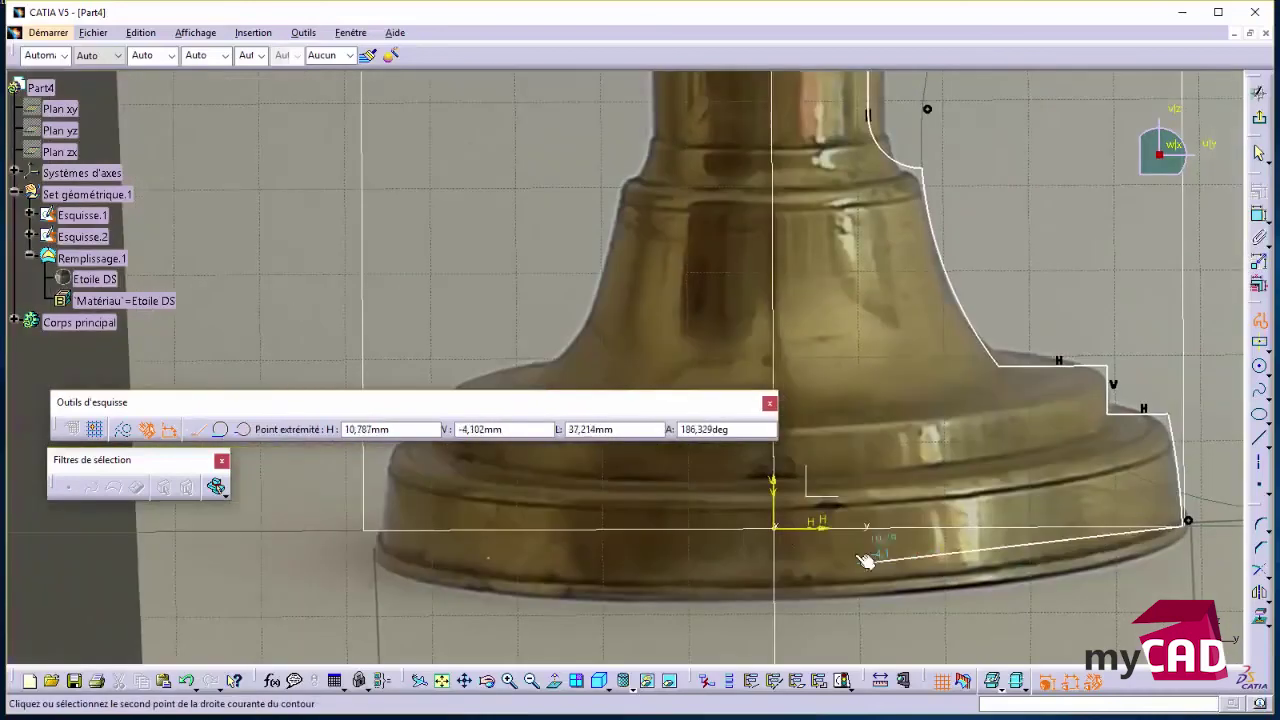
{"action": "left_click", "coordinate": [785, 534]}
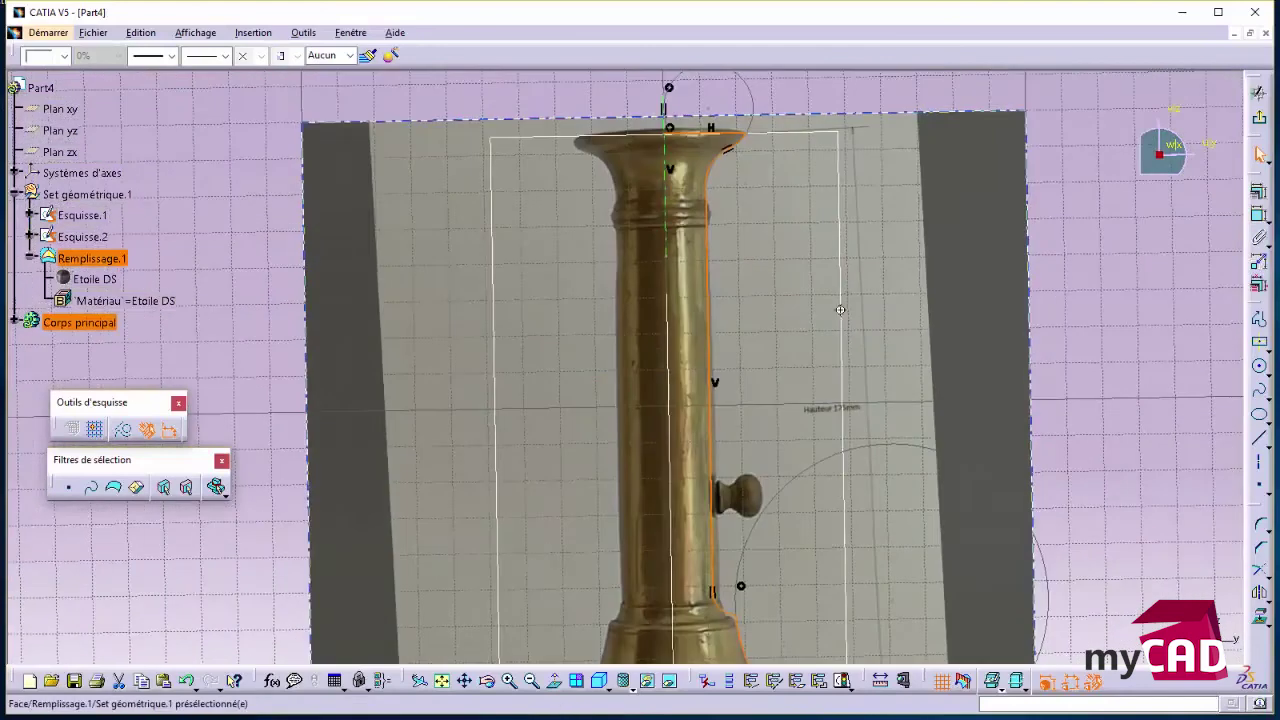
Make the R10.453 rim arc tangent to its neighbouring line and start dimensioning the top line.
{"action": "scroll", "coordinate": [840, 310], "scroll_direction": "up", "scroll_amount": 2}
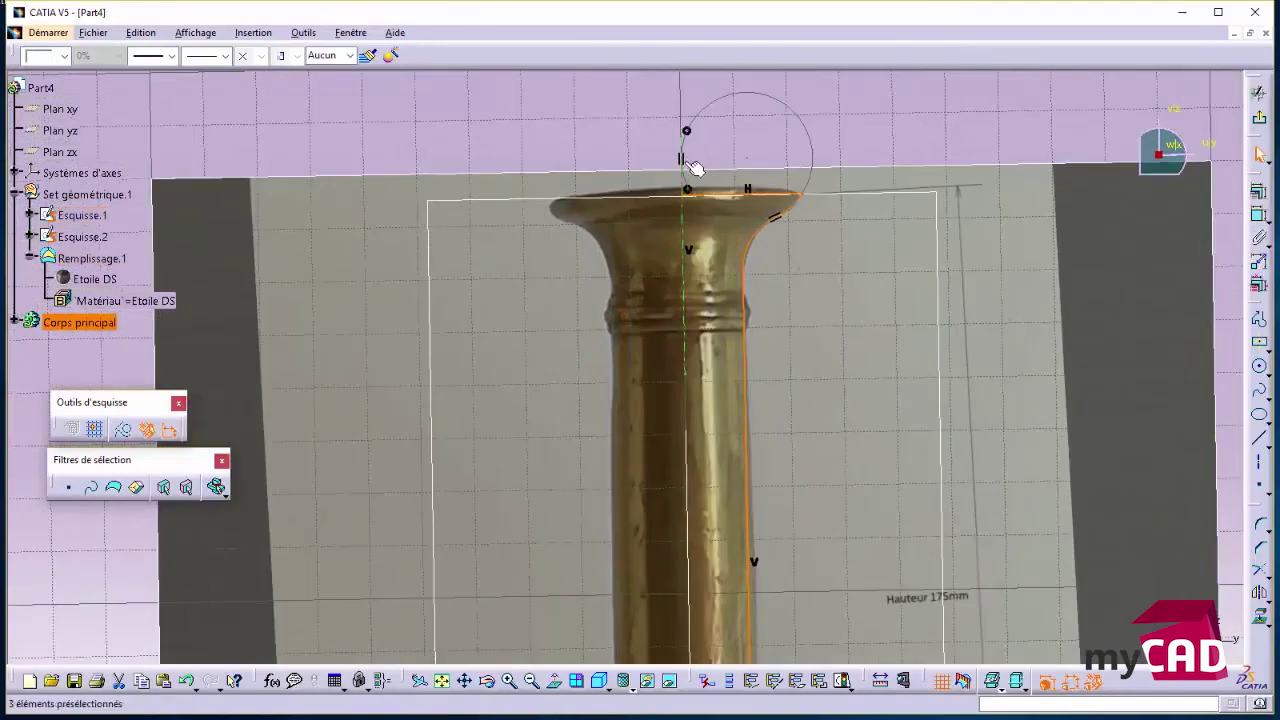
{"action": "key", "text": "Escape"}
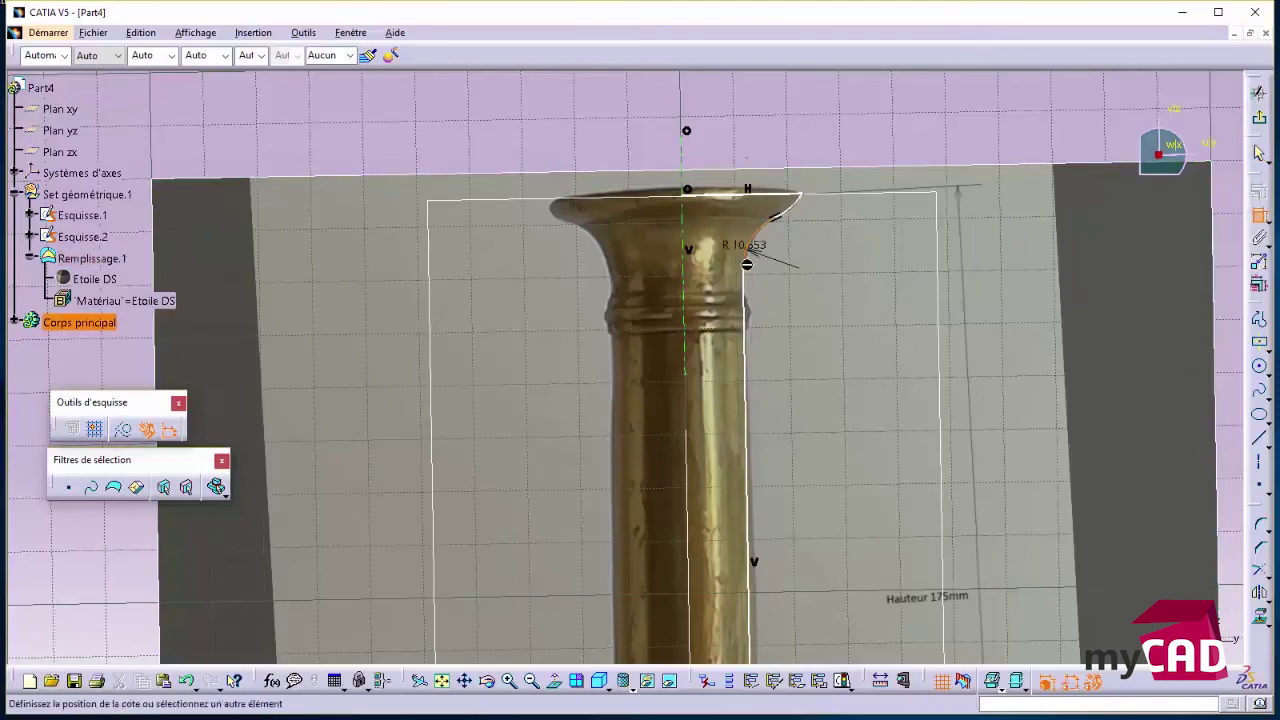
{"action": "right_click", "coordinate": [837, 258]}
{"action": "left_click", "coordinate": [872, 330]}
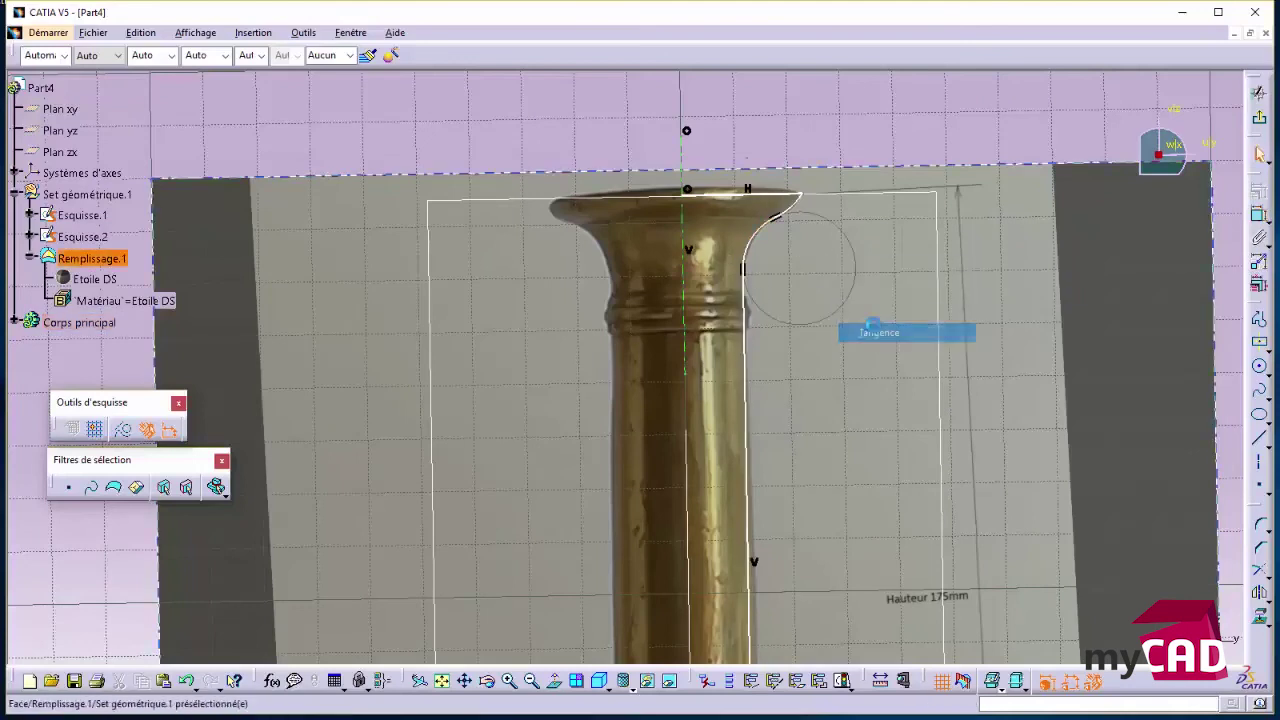
{"action": "middle_click_drag", "start_coordinate": [872, 330], "coordinate": [1072, 369]}
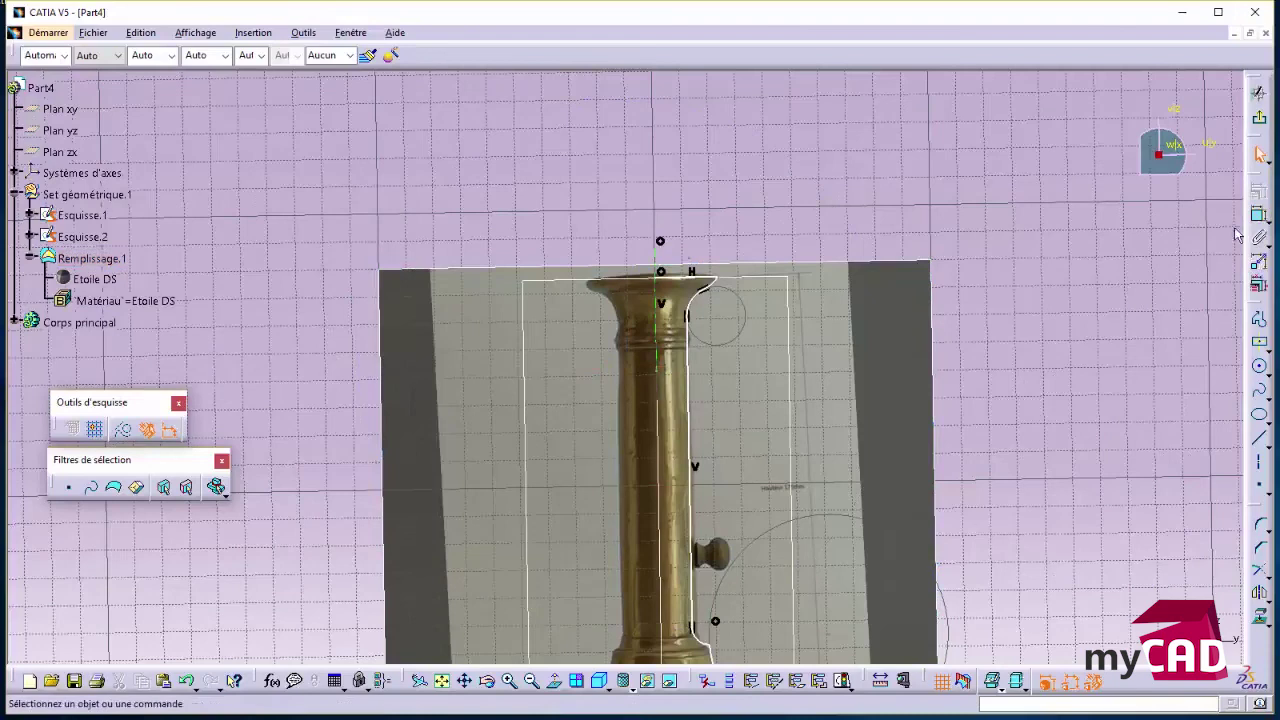
{"action": "left_click", "coordinate": [712, 284]}
{"action": "middle_click_drag", "start_coordinate": [737, 443], "coordinate": [770, 133]}
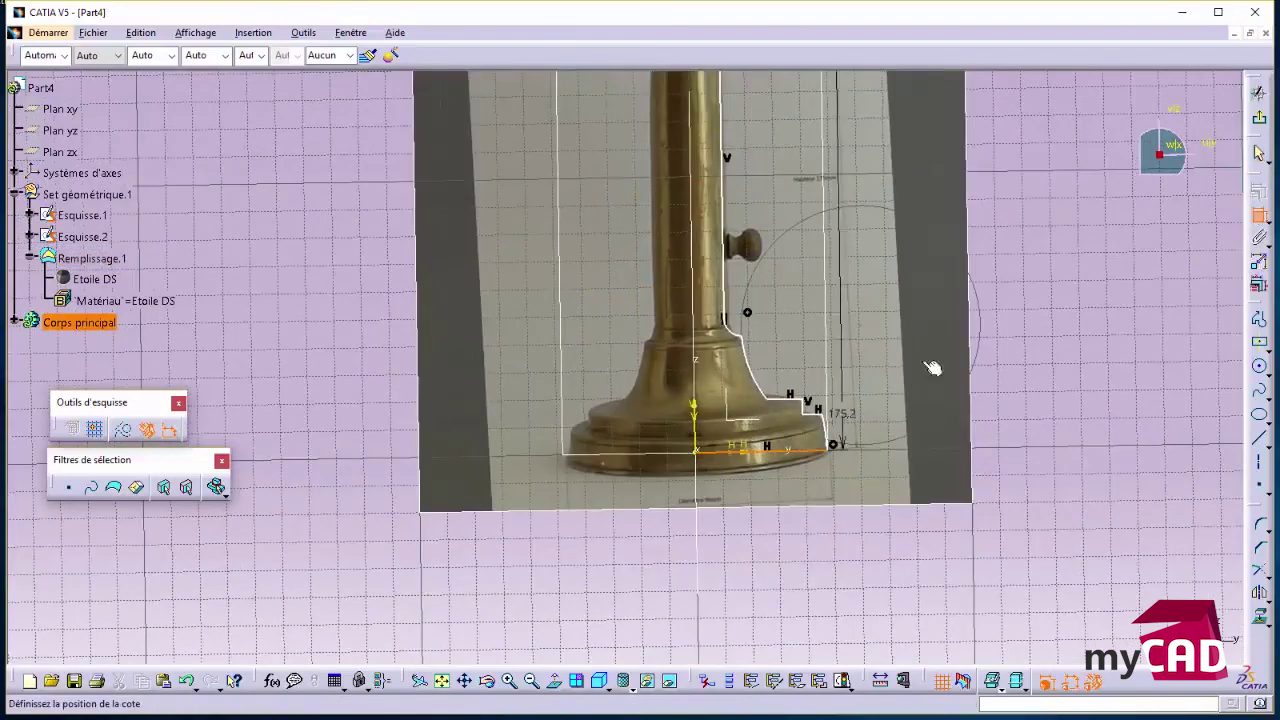
Set the profile height to 175 mm and the base radius to 48 mm.
{"action": "double_click", "coordinate": [1055, 272]}
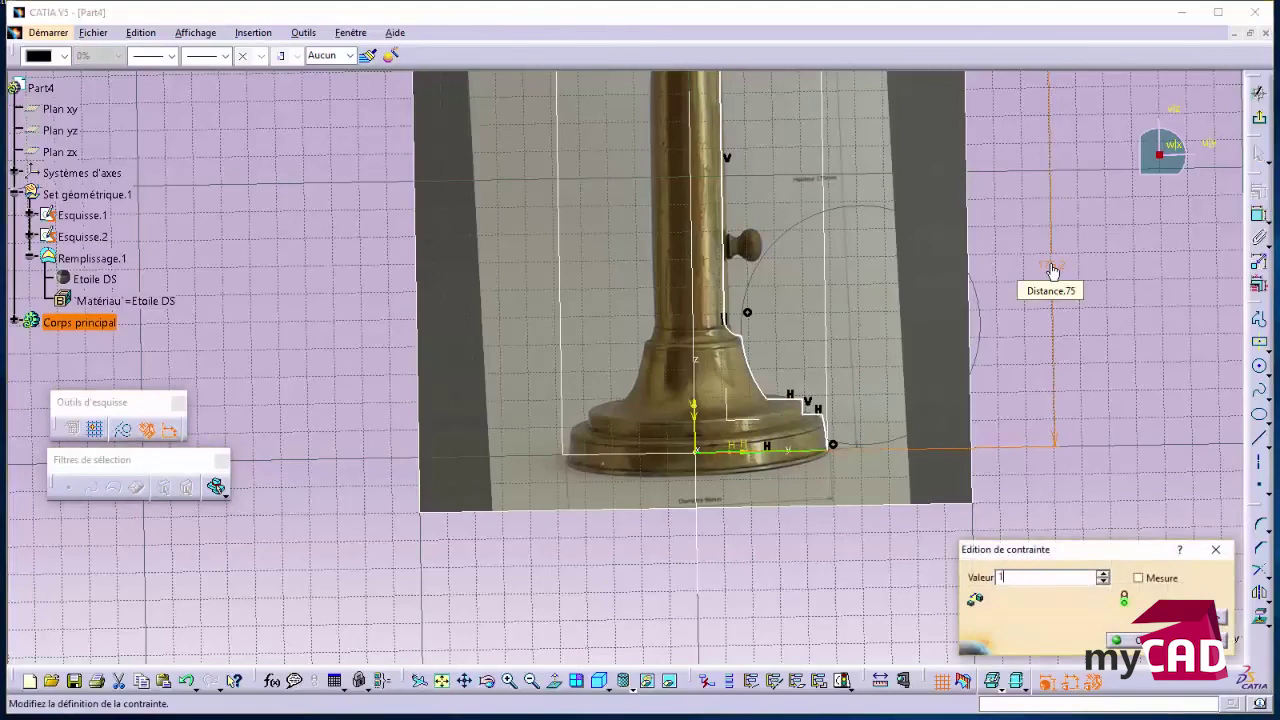
{"action": "type", "text": "75mm"}
{"action": "key", "text": "Return"}
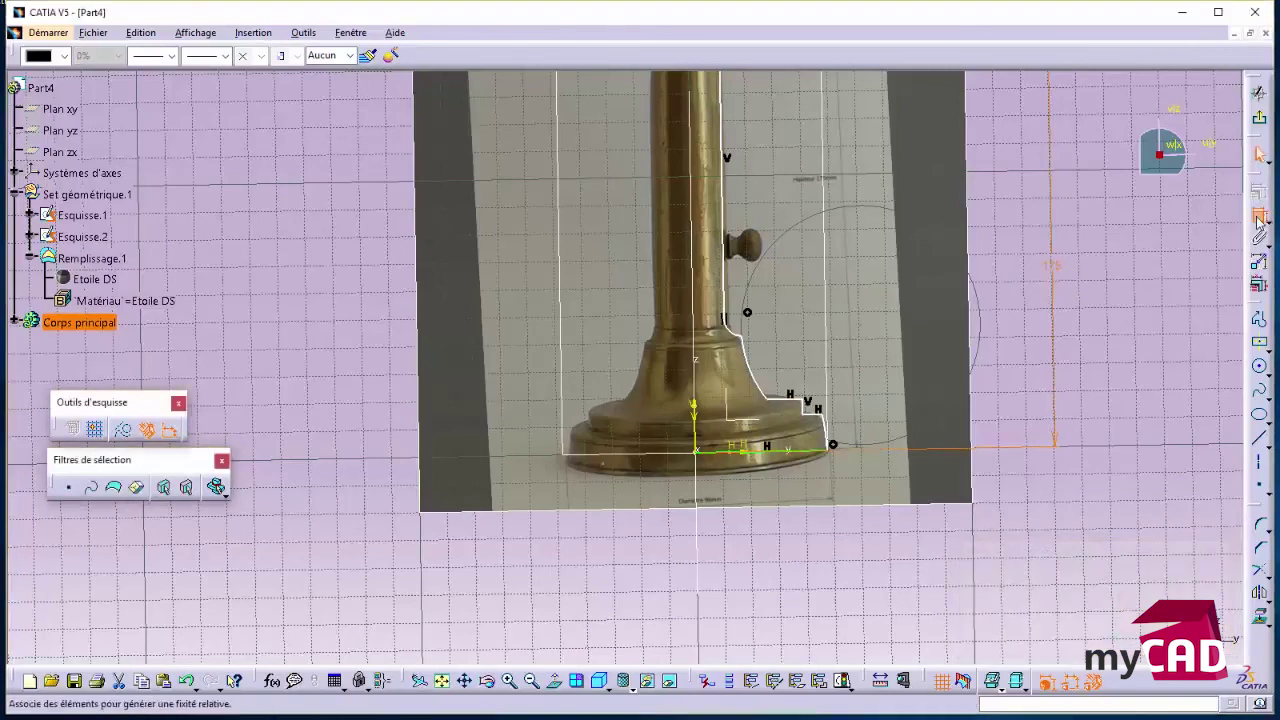
{"action": "left_click", "coordinate": [1258, 218]}
{"action": "left_click", "coordinate": [822, 451]}
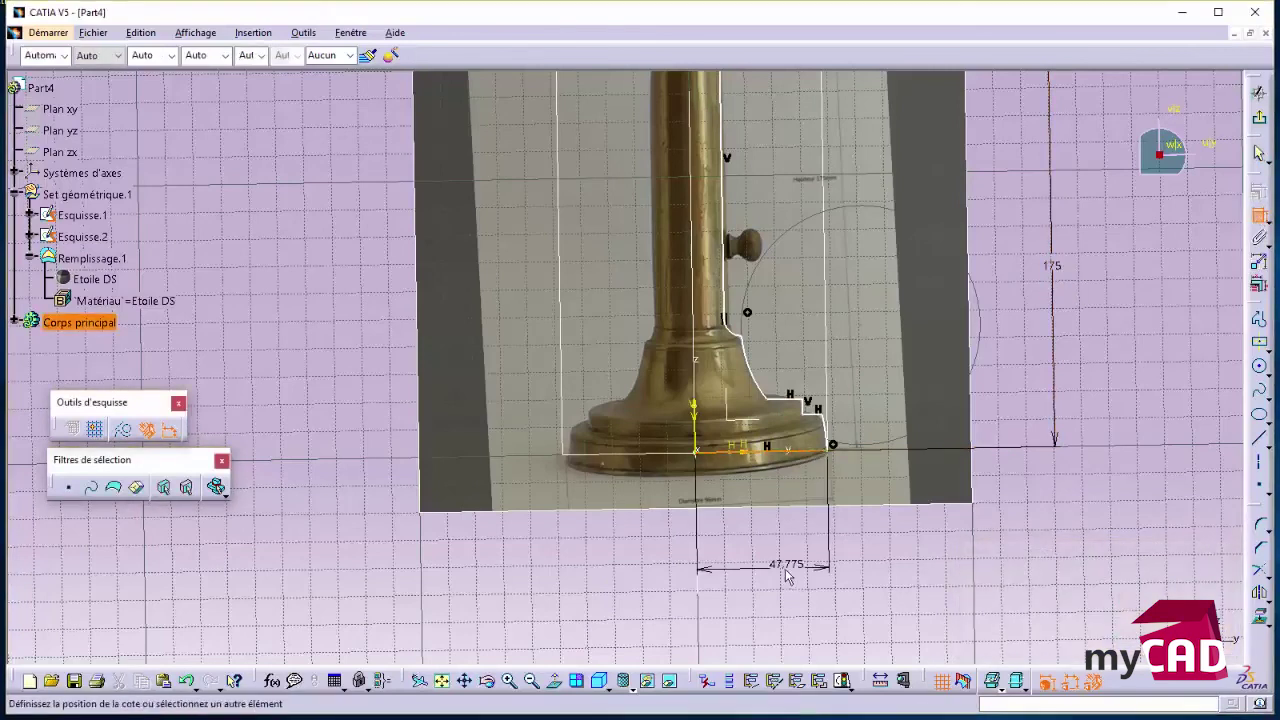
{"action": "double_click", "coordinate": [787, 576]}
{"action": "type", "text": "48"}
{"action": "key", "text": "Return"}
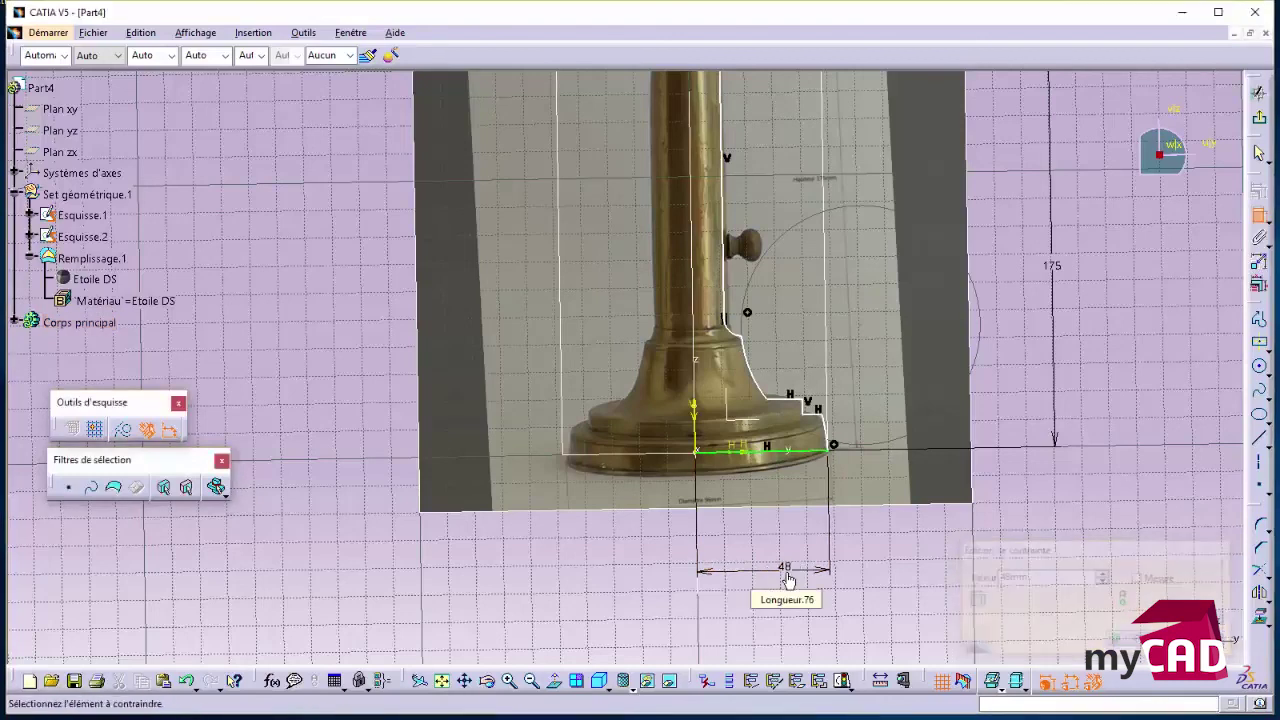
Dimension the column line 12.5 mm from the axis.
{"action": "middle_click_drag", "start_coordinate": [960, 252], "coordinate": [872, 344]}
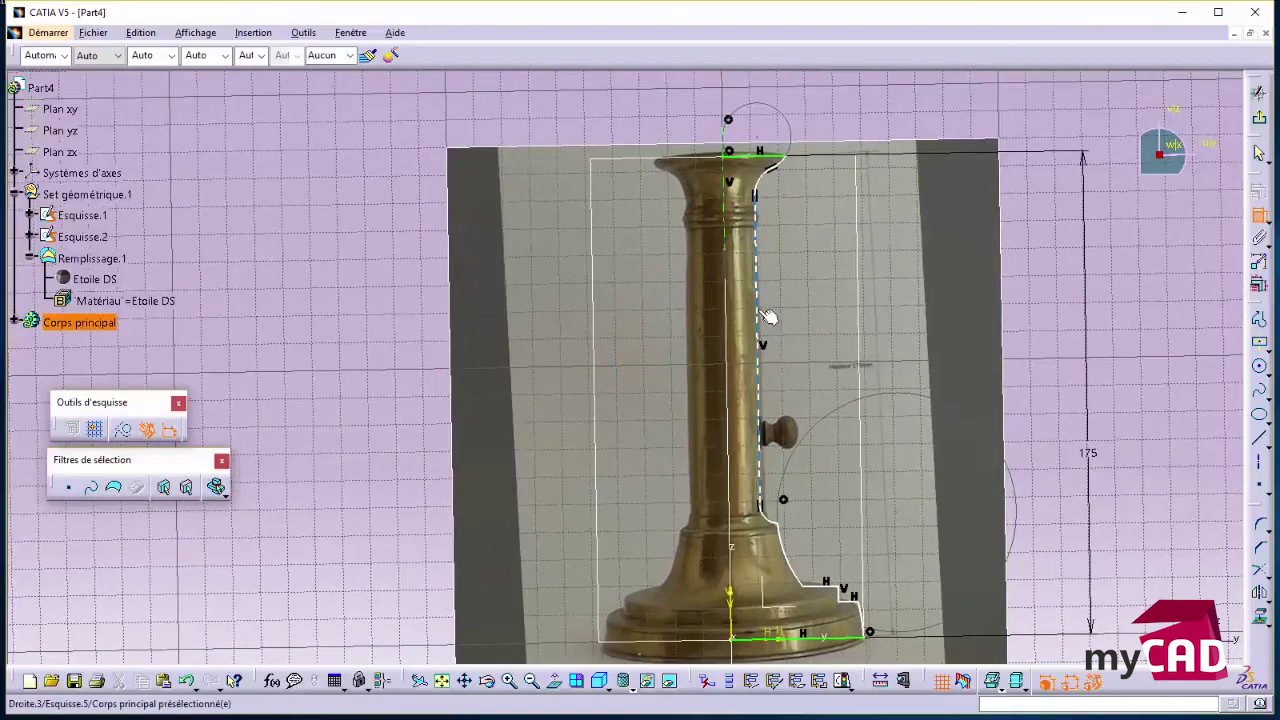
{"action": "left_click", "coordinate": [758, 318]}
{"action": "left_click", "coordinate": [728, 190]}
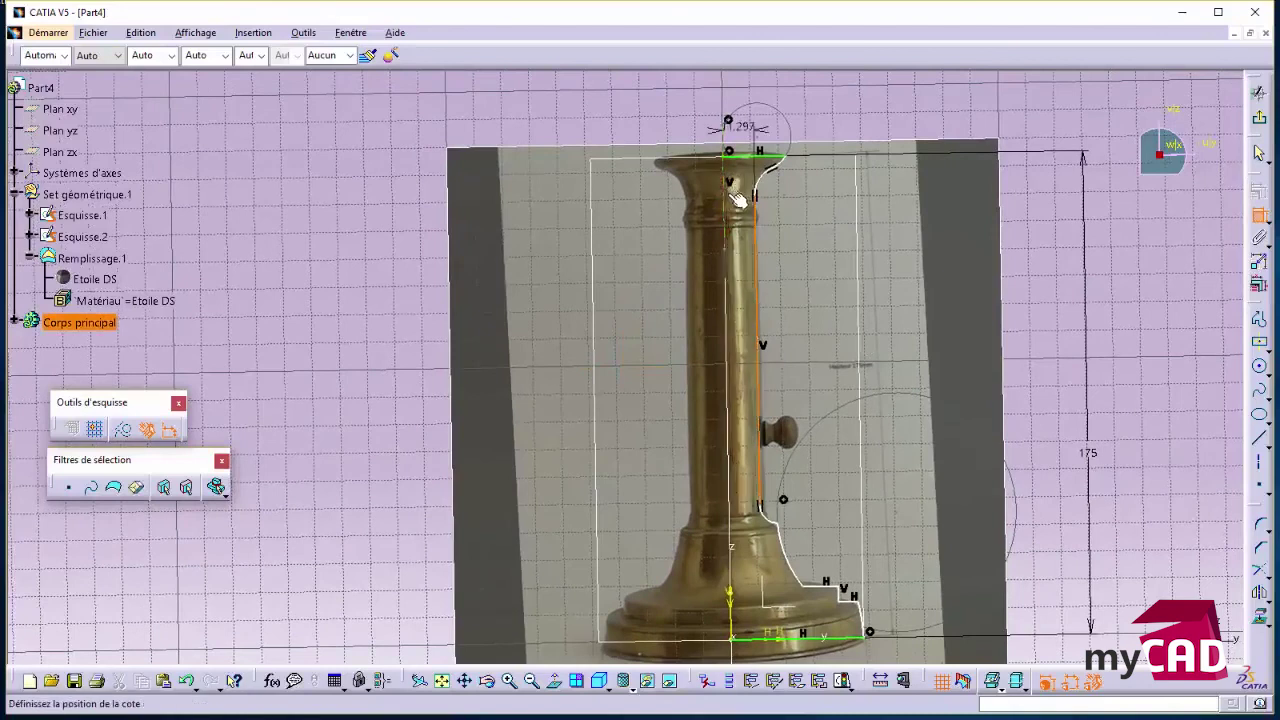
{"action": "left_click", "coordinate": [818, 243]}
{"action": "double_click", "coordinate": [818, 245]}
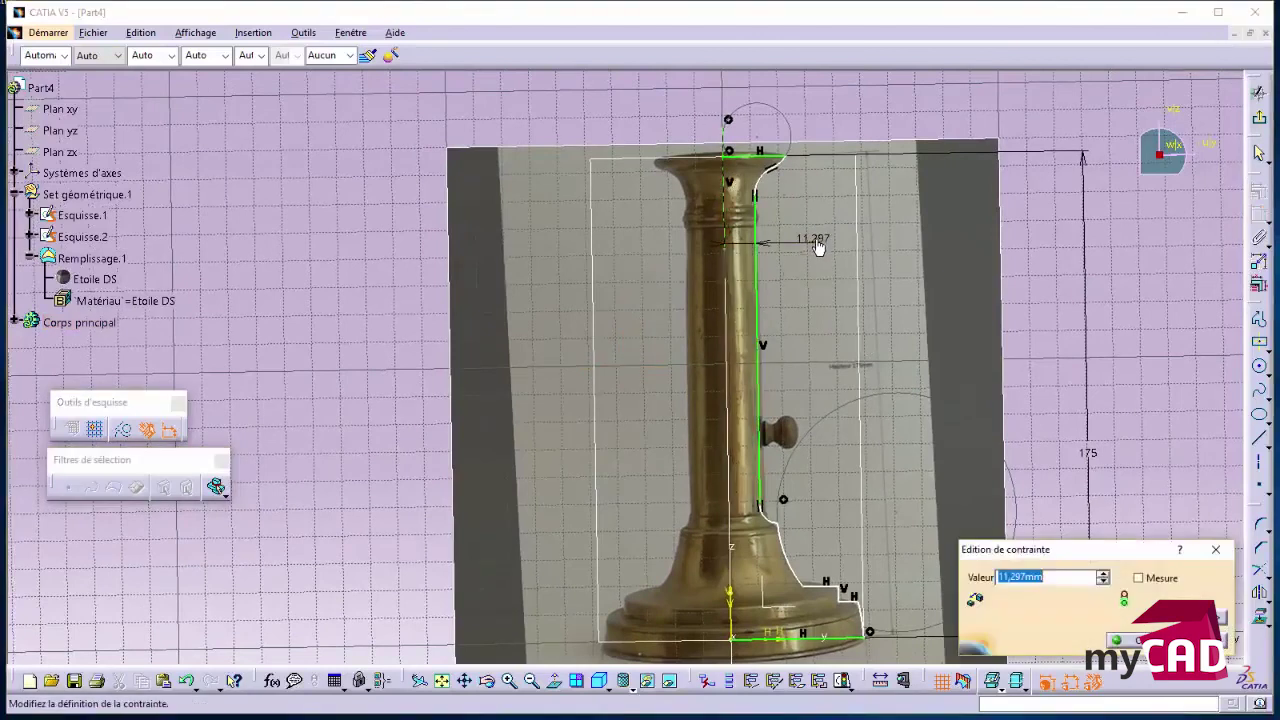
{"action": "type", "text": "12.5"}
{"action": "key", "text": "Return"}
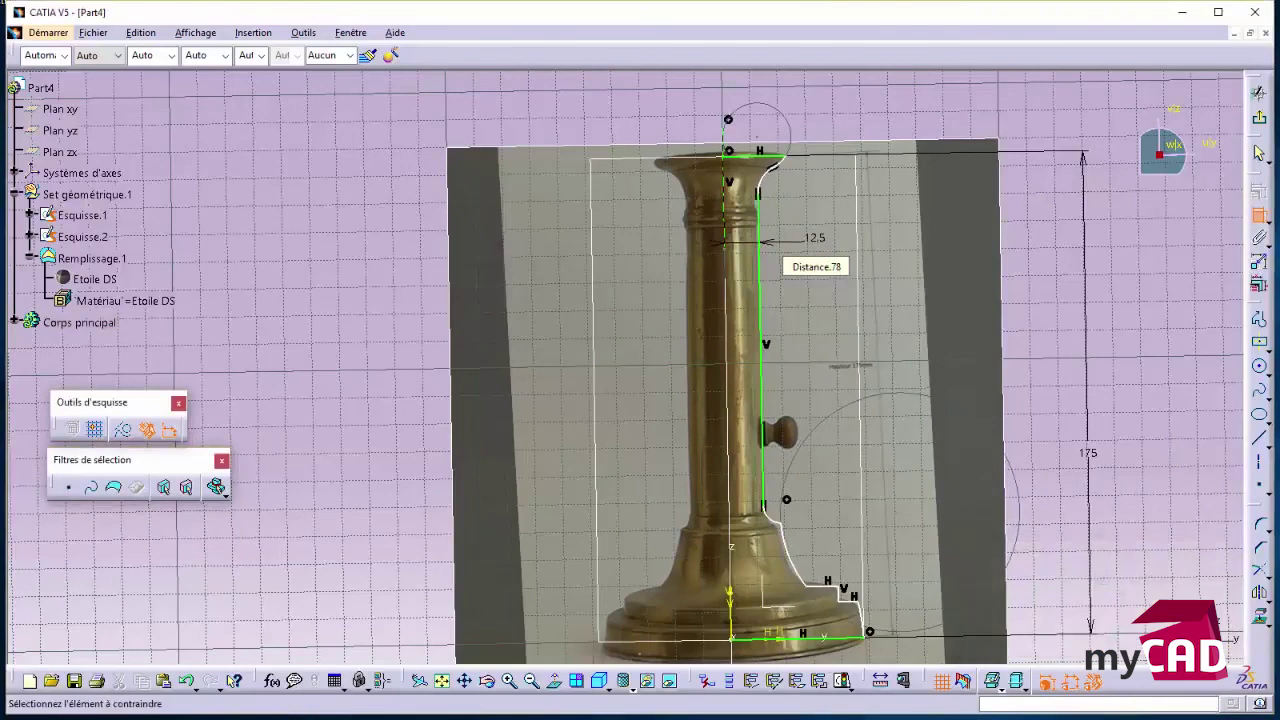
{"action": "mouse_move", "coordinate": [823, 381]}
{"action": "middle_mouse_down"}
{"action": "mouse_move", "coordinate": [744, 456]}
{"action": "mouse_move", "coordinate": [740, 304]}
{"action": "middle_mouse_up"}
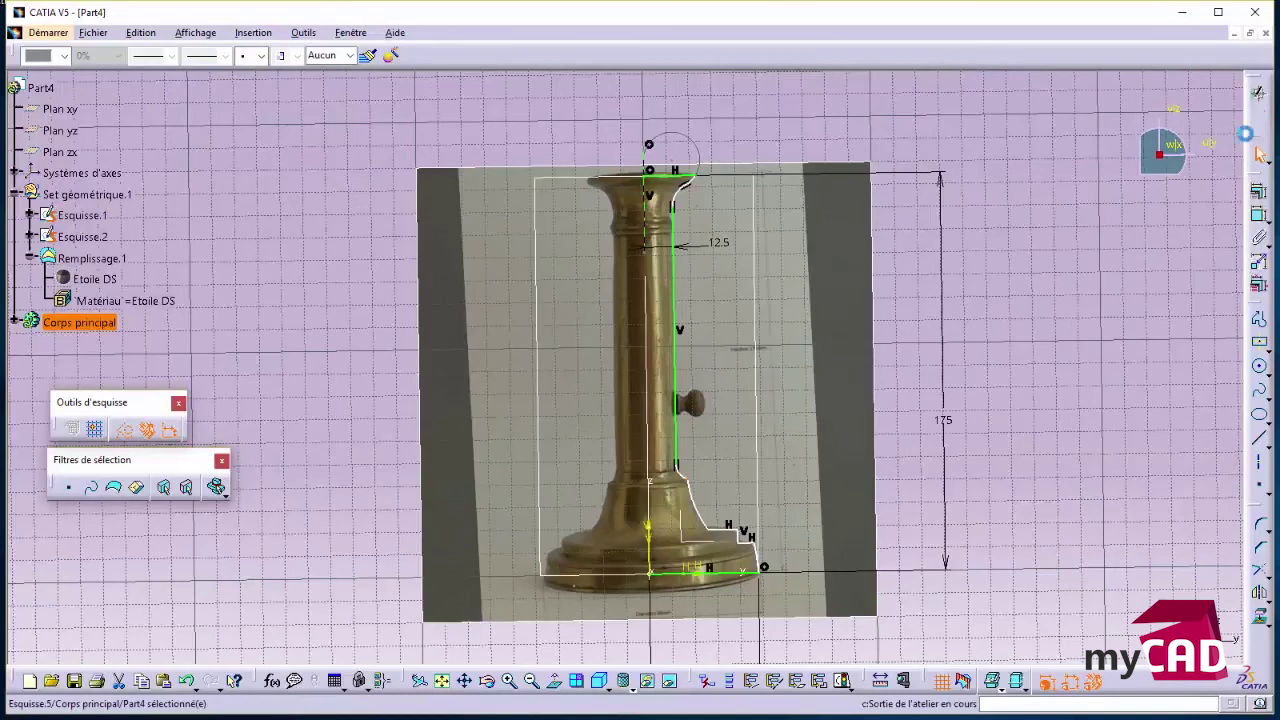
Exit the sketch and revolve Esquisse.5 360° around the sketch axis as a Shaft.
{"action": "left_click", "coordinate": [1260, 121]}
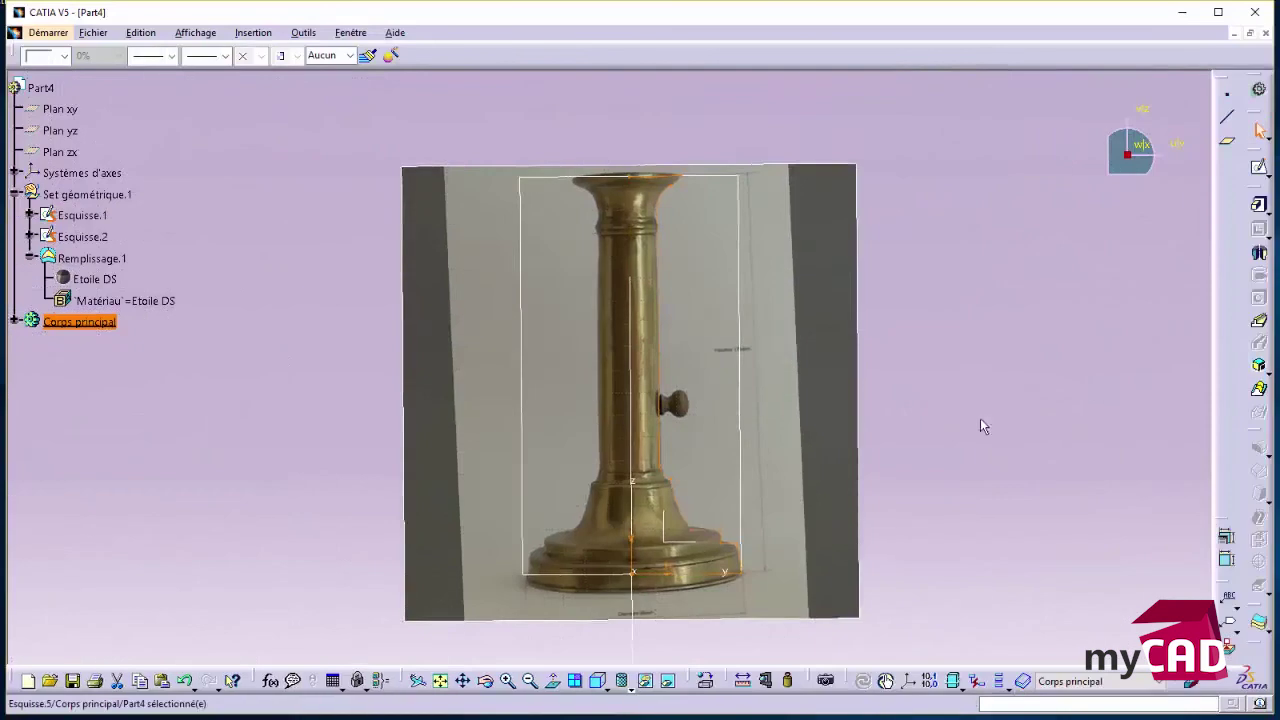
{"action": "middle_click_drag", "start_coordinate": [960, 326], "coordinate": [926, 343]}
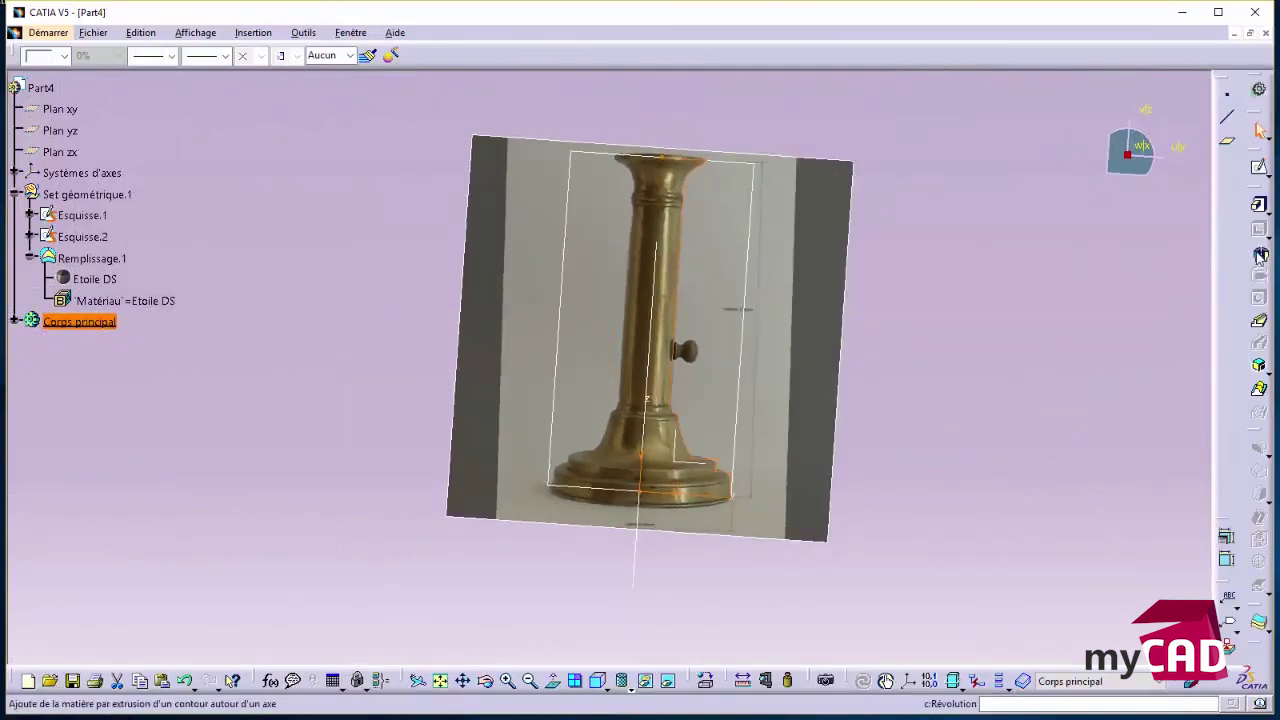
{"action": "left_click", "coordinate": [1260, 256]}
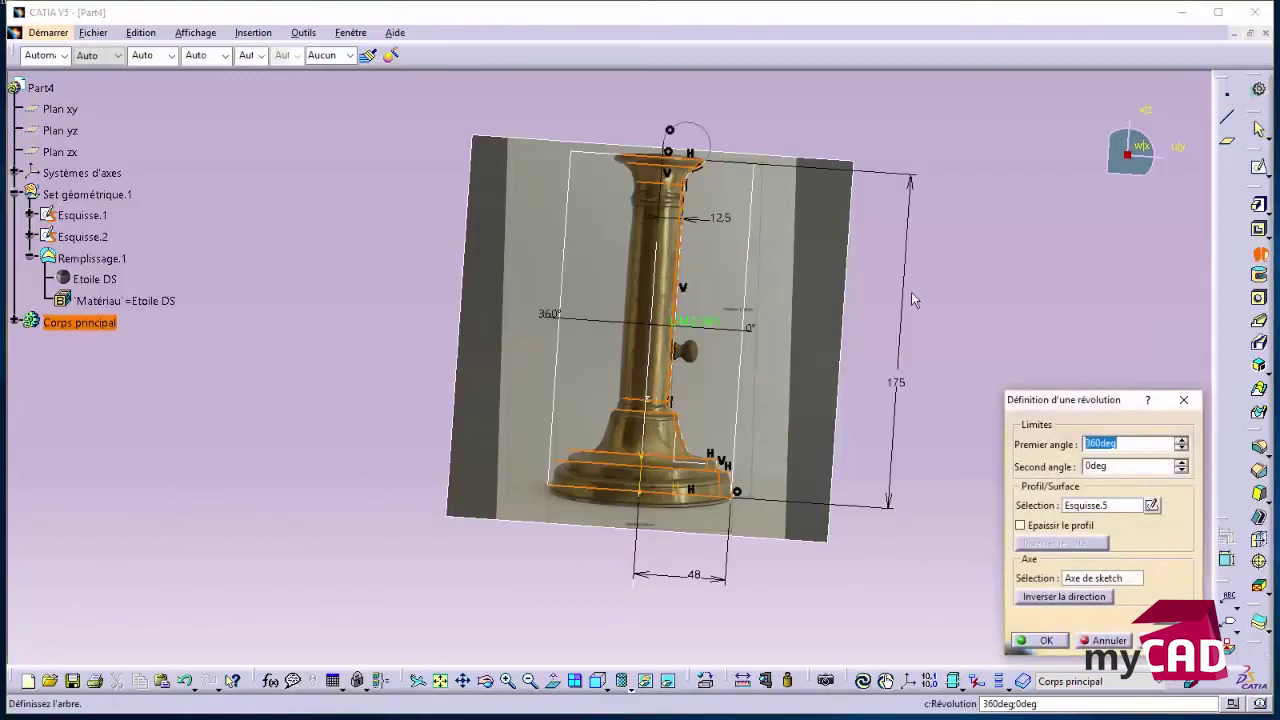
{"action": "left_click", "coordinate": [1045, 641]}
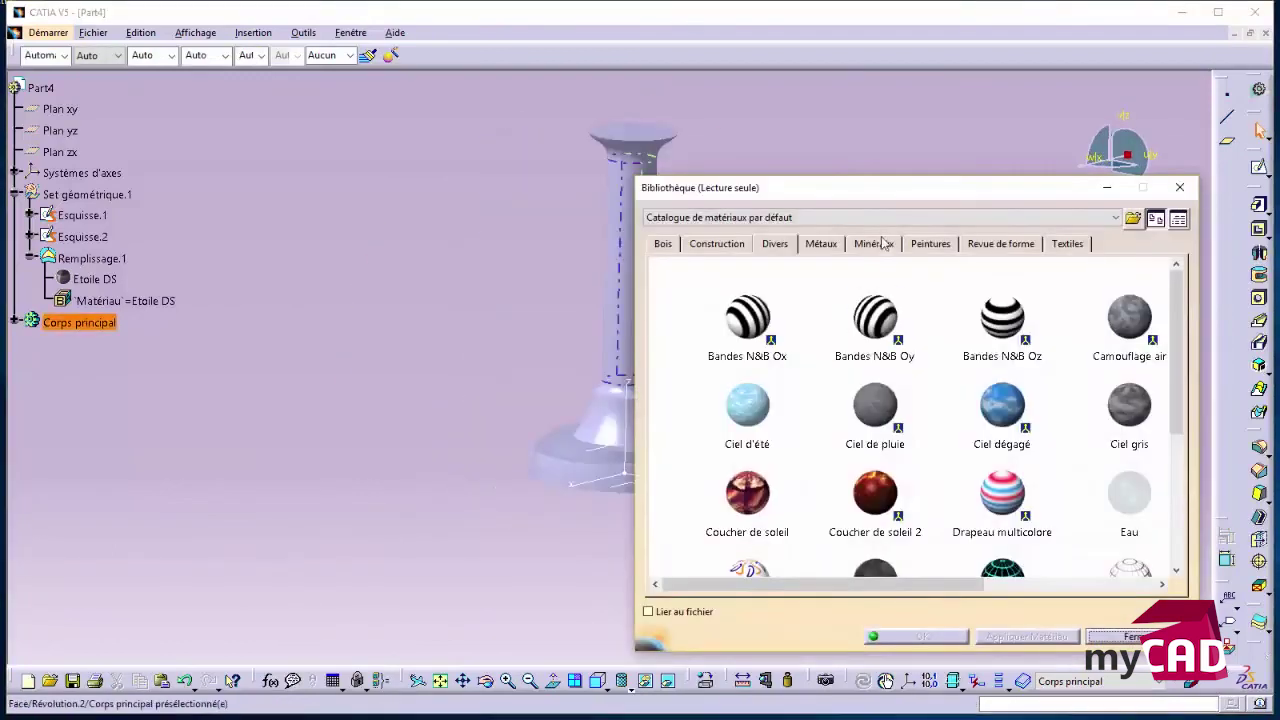
Apply Bronze from the Métaux materials to Corps principal and orbit to inspect it.
{"action": "left_click", "coordinate": [821, 244]}
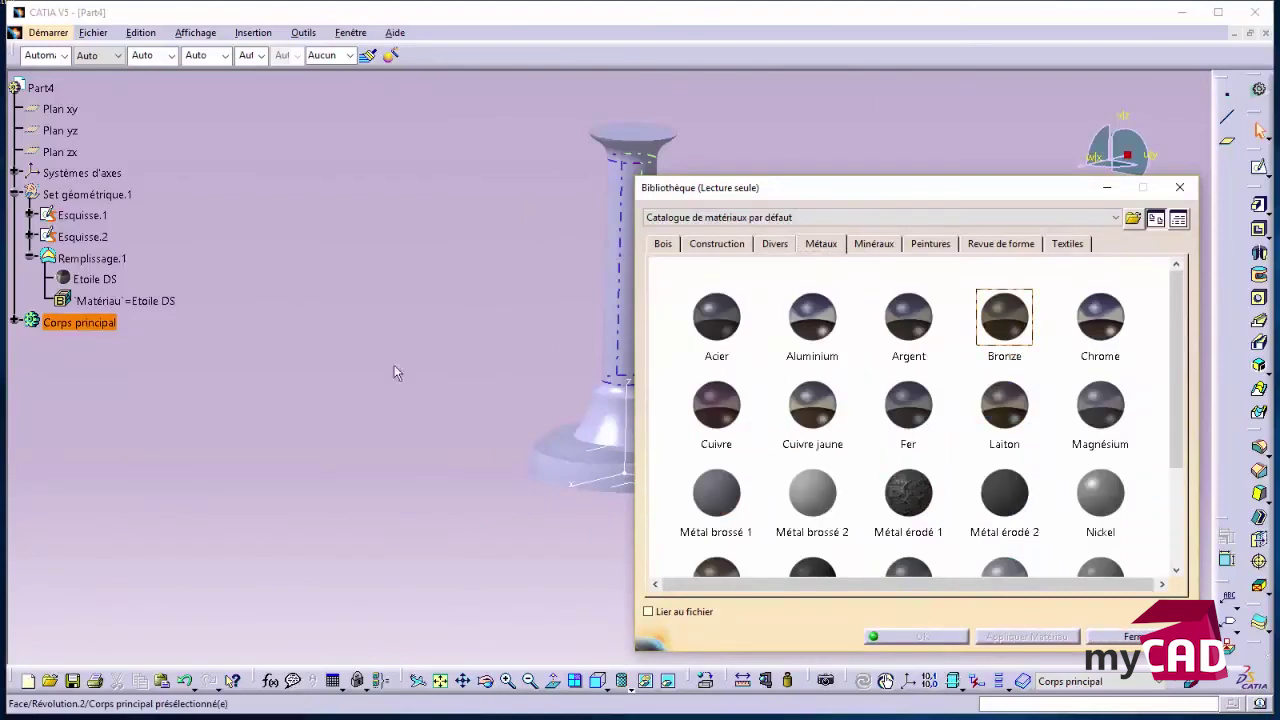
{"action": "left_click", "coordinate": [100, 322]}
{"action": "left_click", "coordinate": [1028, 636]}
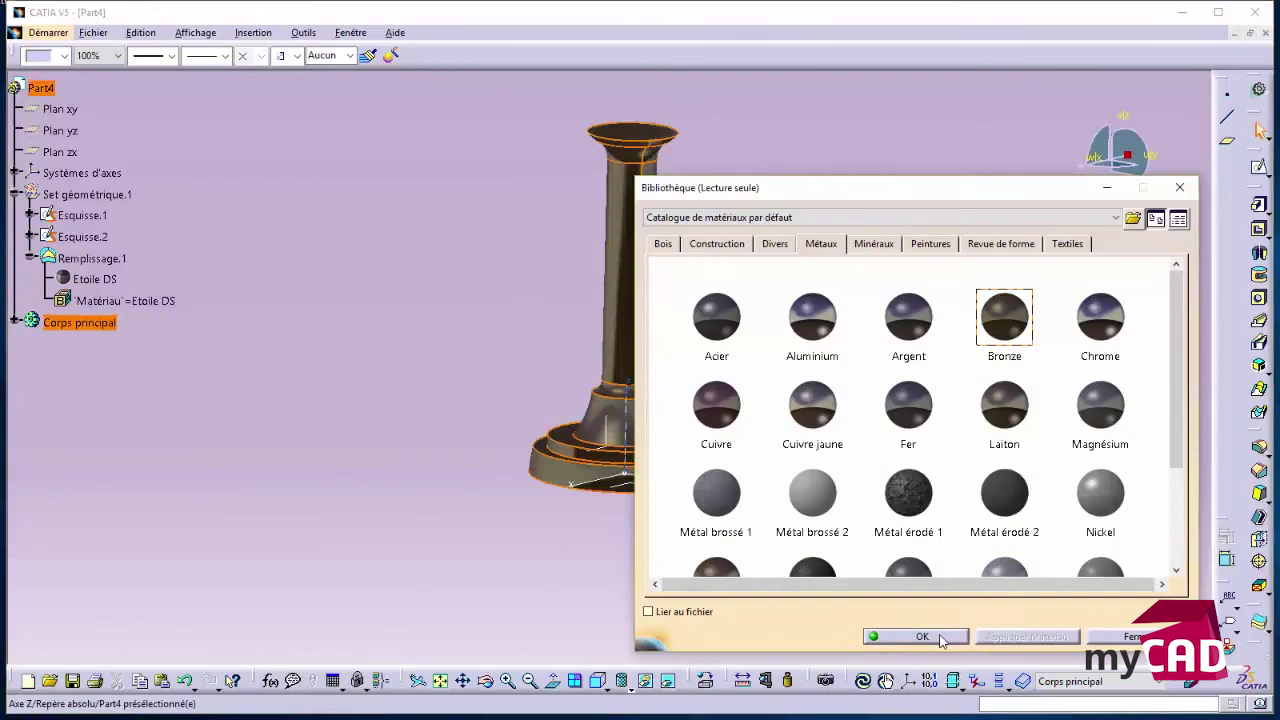
{"action": "left_click", "coordinate": [941, 637]}
{"action": "mouse_move", "coordinate": [666, 443]}
{"action": "middle_mouse_down"}
{"action": "mouse_move", "coordinate": [611, 472]}
{"action": "mouse_move", "coordinate": [622, 468]}
{"action": "middle_mouse_up"}
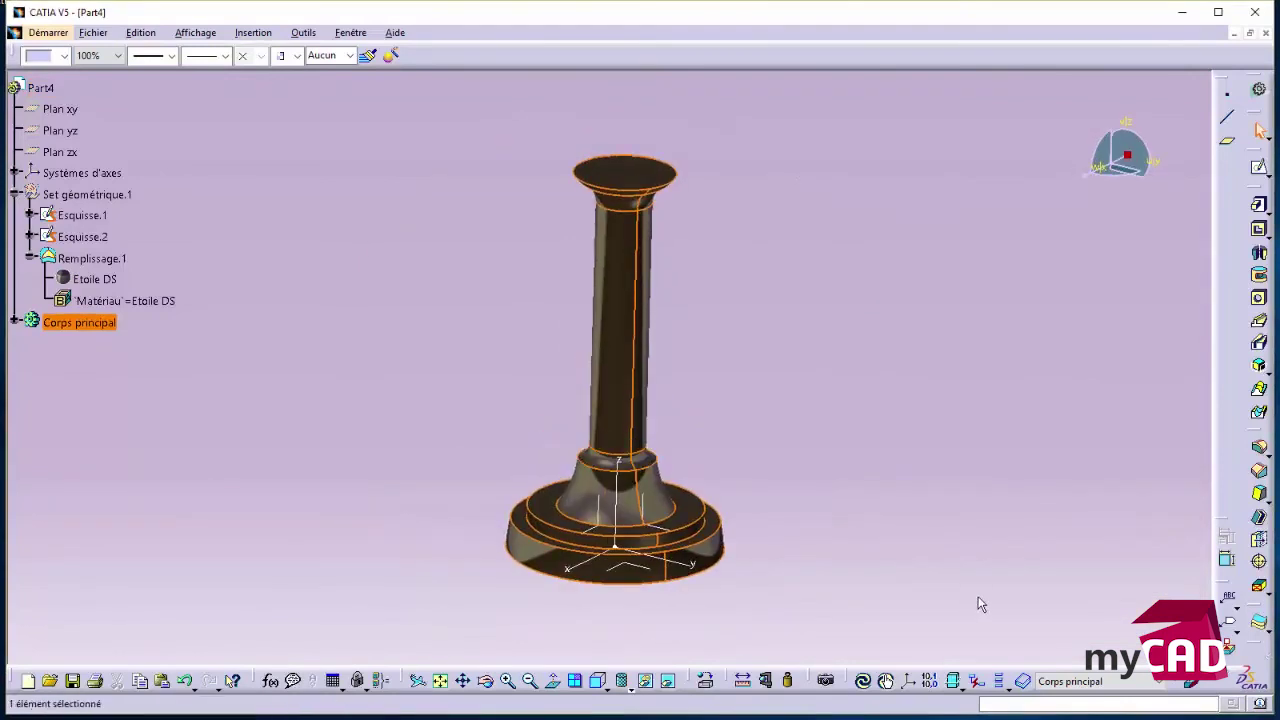